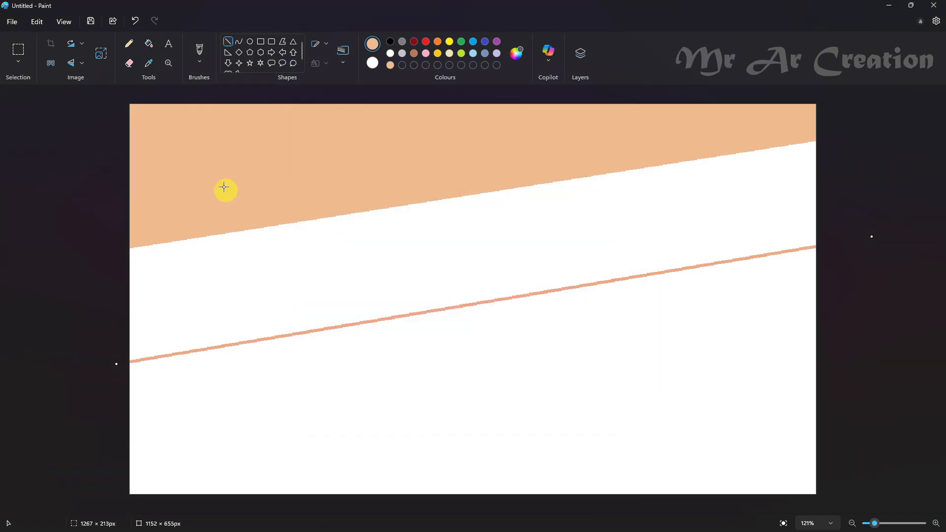
- Fill the white band above the lower diagonal line with salmon and draw another parallel salmon line below it
{"action": "left_click", "coordinate": [149, 43]}
{"action": "left_click", "coordinate": [295, 266]}
{"action": "left_click", "coordinate": [228, 42]}
{"action": "mouse_move", "coordinate": [247, 355]}
{"action": "left_mouse_down"}
{"action": "mouse_move", "coordinate": [197, 410]}
{"action": "mouse_move", "coordinate": [597, 363]}
{"action": "mouse_move", "coordinate": [582, 379]}
{"action": "left_mouse_up"}
{"action": "key", "text": "ctrl+z"}
- Mix a light lavender and fill the band between the salmon band and the lowest diagonal line with it
{"action": "left_click", "coordinate": [516, 53]}
{"action": "left_click", "coordinate": [325, 219]}
{"action": "left_click", "coordinate": [419, 240]}
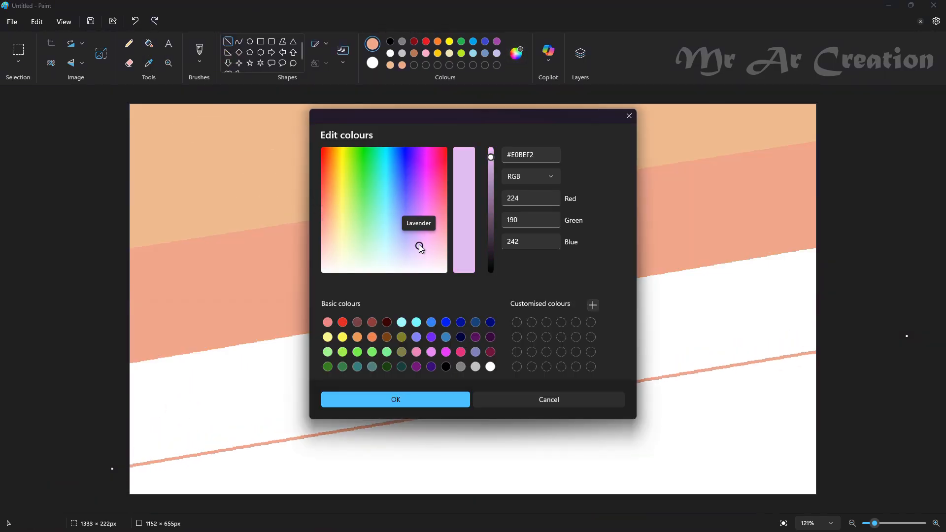
{"action": "left_click", "coordinate": [396, 399]}
{"action": "left_click", "coordinate": [148, 43]}
{"action": "left_click", "coordinate": [306, 375]}
- Mix a muted bluish purple and fill the remaining white area at the bottom of the canvas
{"action": "left_click", "coordinate": [516, 52]}
{"action": "left_click", "coordinate": [412, 231]}
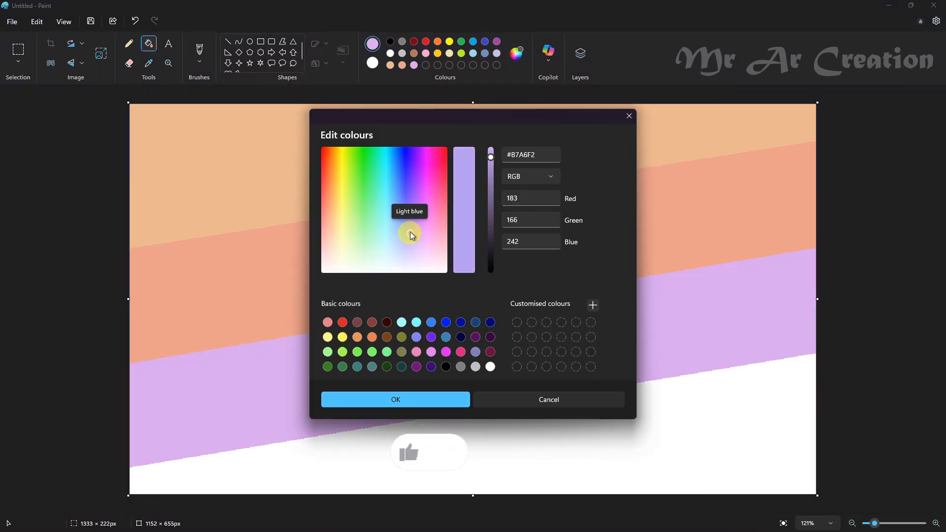
{"action": "left_click", "coordinate": [427, 395]}
{"action": "left_click", "coordinate": [306, 472]}
- Resize the image to 1 pixel wide without keeping the aspect ratio
{"action": "left_click", "coordinate": [101, 53]}
{"action": "left_click", "coordinate": [475, 255]}
{"action": "left_click", "coordinate": [442, 257]}
{"action": "key", "text": "BackSpace"}
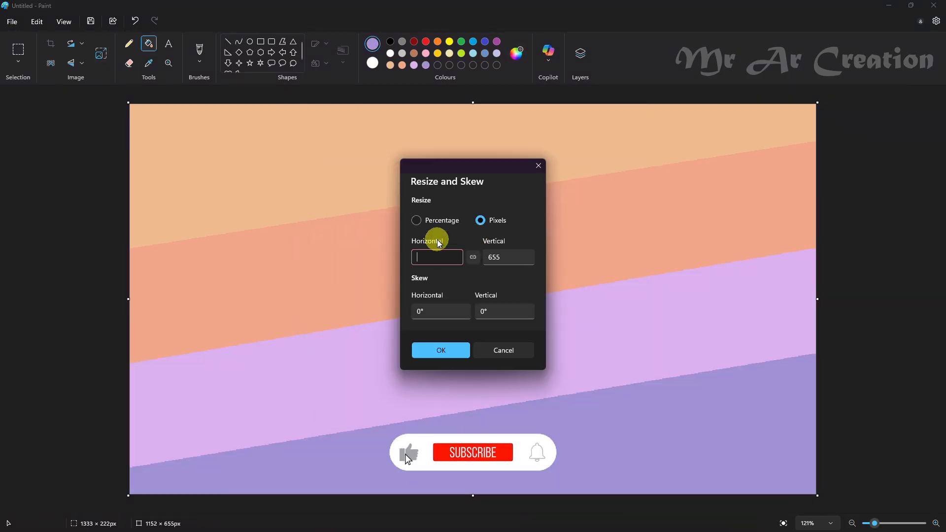
{"action": "type", "text": "1"}
{"action": "left_click", "coordinate": [449, 350]}
- Stretch the image back to 1152 pixels wide without keeping the aspect ratio
{"action": "key", "text": "ctrl+w"}
{"action": "left_click", "coordinate": [473, 256]}
{"action": "left_click", "coordinate": [442, 256]}
{"action": "type", "text": "1152"}
{"action": "key", "text": "Return"}
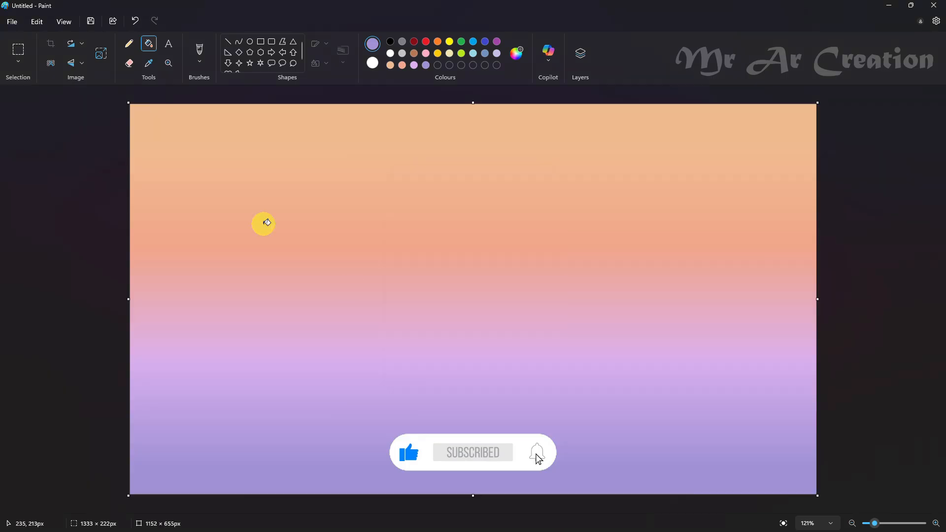
- Resize the image to 11 pixels high without keeping the aspect ratio
{"action": "key", "text": "ctrl+w"}
{"action": "left_click", "coordinate": [472, 257]}
{"action": "left_click", "coordinate": [493, 253]}
{"action": "type", "text": "11"}
{"action": "left_click", "coordinate": [446, 348]}
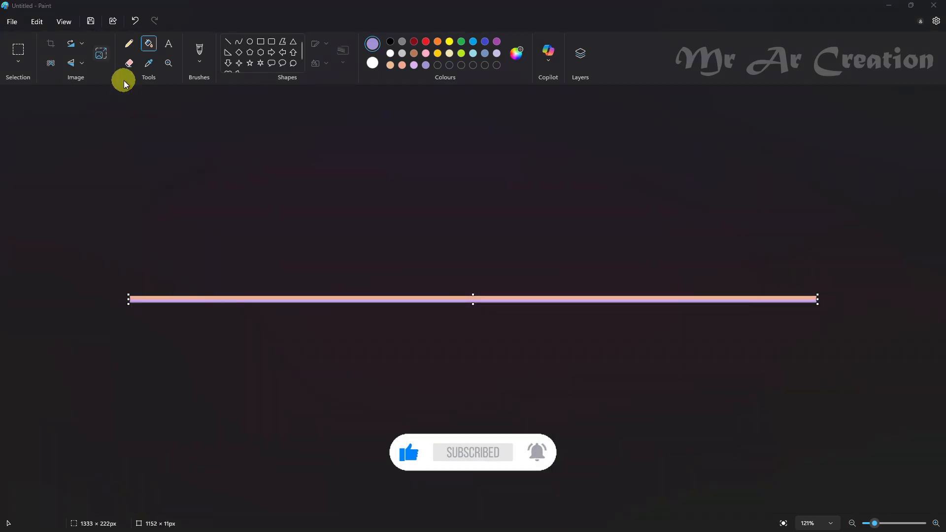
- Stretch the image back to 655 pixels high without keeping the aspect ratio
{"action": "left_click", "coordinate": [101, 53]}
{"action": "left_click", "coordinate": [472, 257]}
{"action": "left_click", "coordinate": [494, 255]}
{"action": "type", "text": "655"}
{"action": "key", "text": "Return"}
- Select the whole gradient, shrink it to about 1169 × 502 pixels, and align it with the canvas's upper edge
{"action": "left_click", "coordinate": [18, 63]}
{"action": "left_click", "coordinate": [51, 114]}
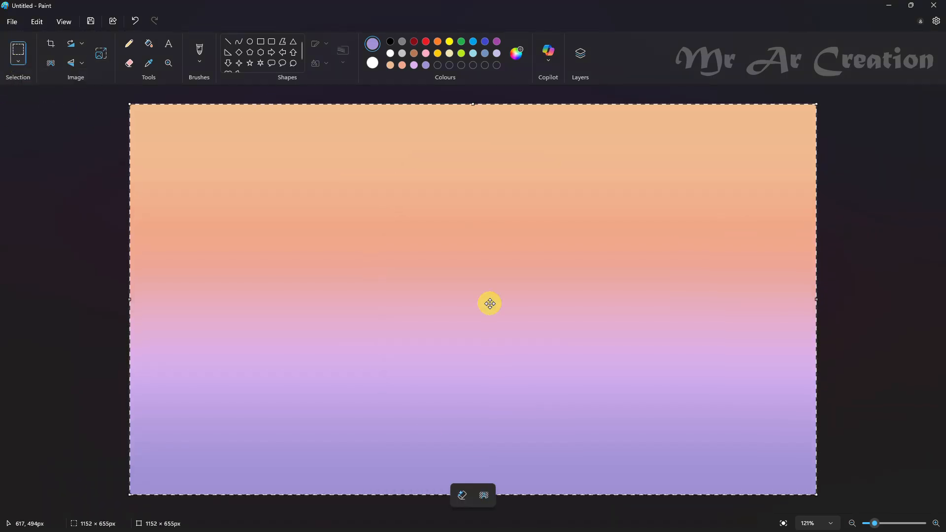
{"action": "left_click_drag", "start_coordinate": [473, 105], "coordinate": [473, 193]}
{"action": "left_click_drag", "start_coordinate": [465, 314], "coordinate": [460, 226]}
{"action": "left_click_drag", "start_coordinate": [813, 256], "coordinate": [822, 257]}
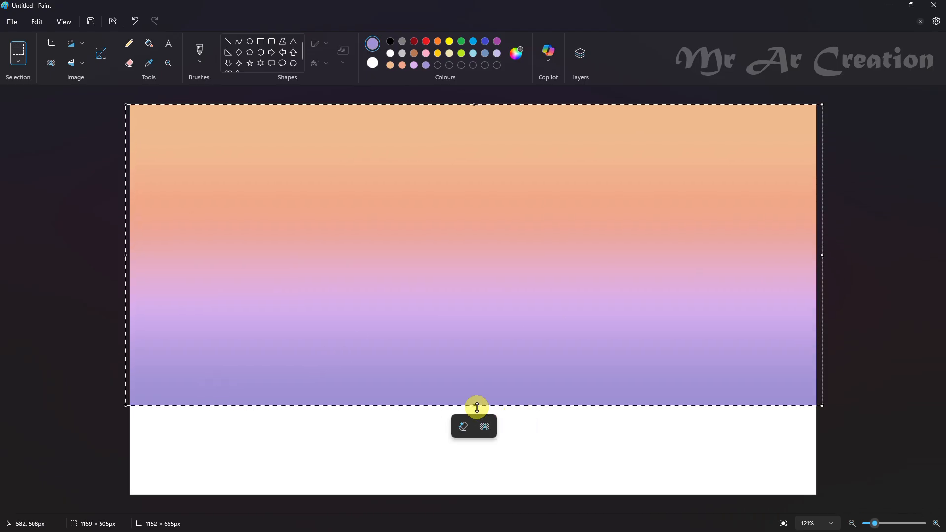
{"action": "left_click_drag", "start_coordinate": [474, 407], "coordinate": [474, 405]}
{"action": "left_click", "coordinate": [899, 342]}
- Fill the white strip below the gradient with light turquoise and refill it with pink
{"action": "left_click", "coordinate": [472, 53]}
{"action": "left_click", "coordinate": [149, 44]}
{"action": "left_click", "coordinate": [532, 423]}
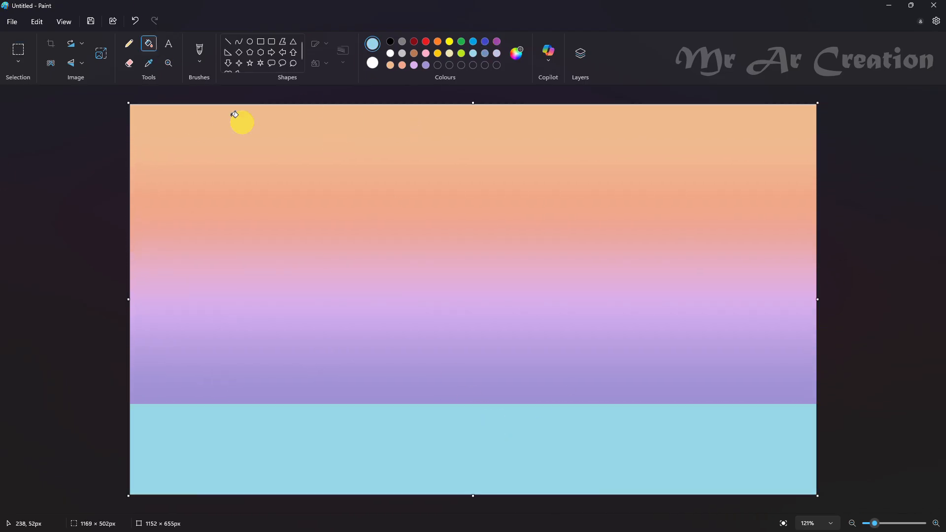
{"action": "left_click", "coordinate": [428, 465]}
- Mix a pale lavender and fill the strip below the gradient with it as the water
{"action": "left_click", "coordinate": [516, 53]}
{"action": "left_click", "coordinate": [431, 252]}
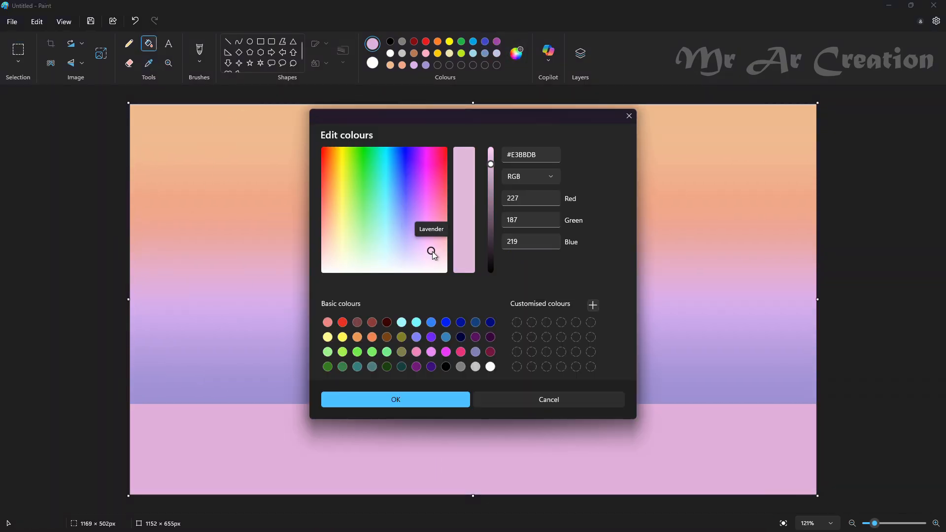
{"action": "left_click_drag", "start_coordinate": [432, 252], "coordinate": [414, 245]}
{"action": "left_click_drag", "start_coordinate": [490, 164], "coordinate": [496, 141]}
{"action": "left_click", "coordinate": [421, 397]}
{"action": "left_click", "coordinate": [443, 443]}
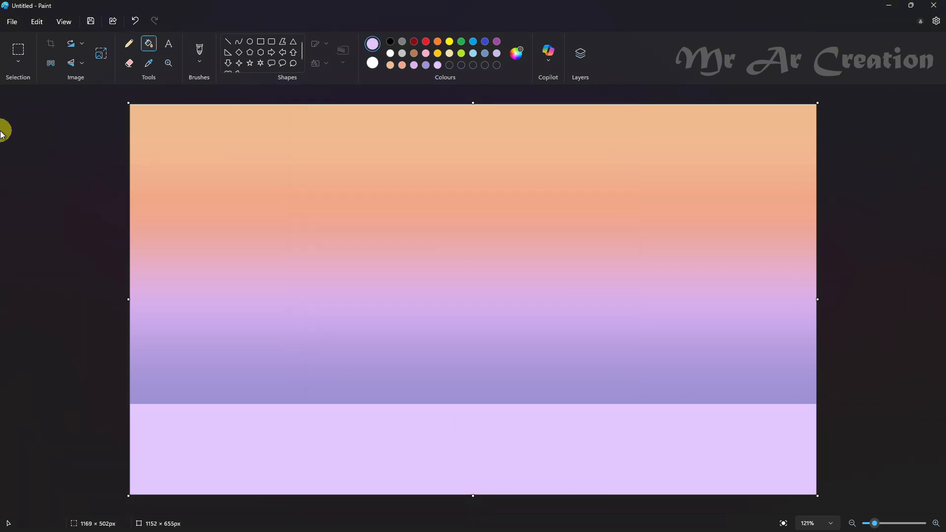
- Outline a mountain at the right end of the horizon in muted purple on a new layer and fill it
{"action": "left_click", "coordinate": [129, 44]}
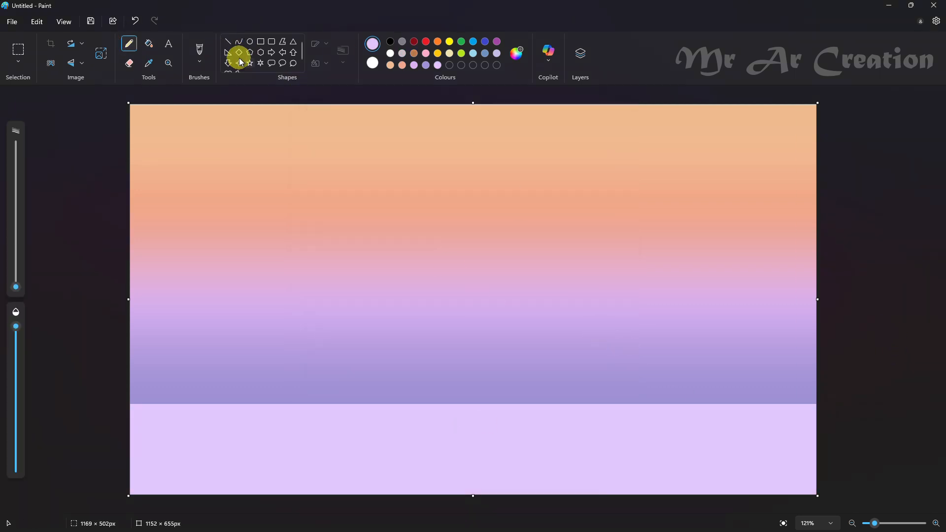
{"action": "left_click", "coordinate": [580, 59]}
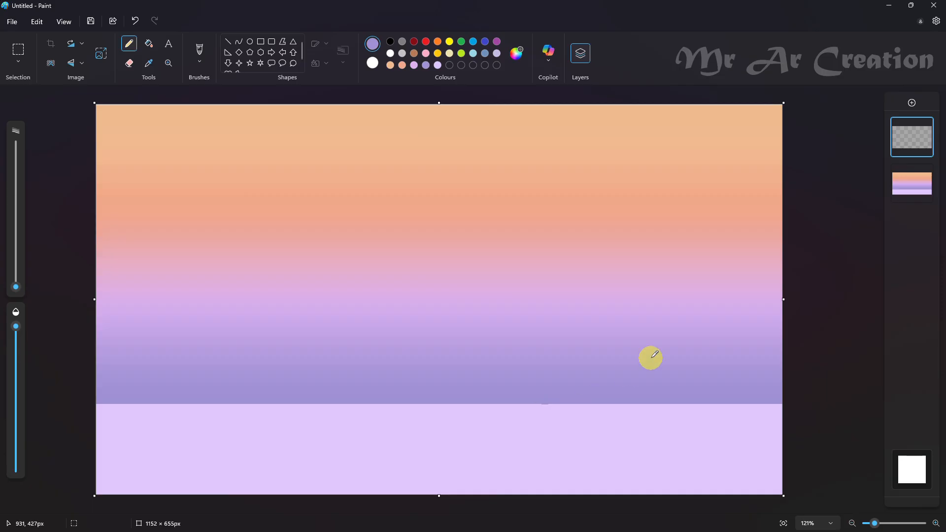
{"action": "key", "text": "ctrl+z"}
{"action": "left_click_drag", "start_coordinate": [571, 404], "coordinate": [547, 401]}
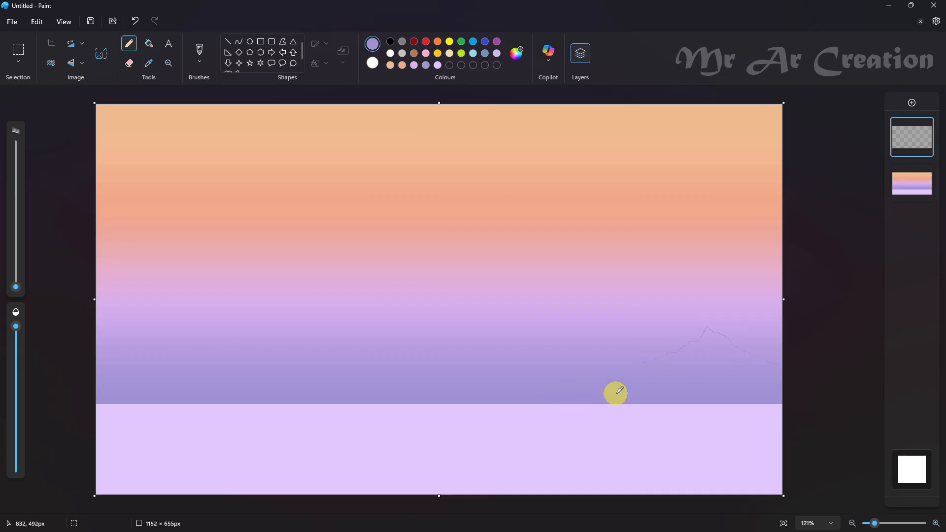
{"action": "left_click_drag", "start_coordinate": [615, 393], "coordinate": [541, 404]}
{"action": "left_click", "coordinate": [148, 44]}
{"action": "left_click", "coordinate": [732, 371]}
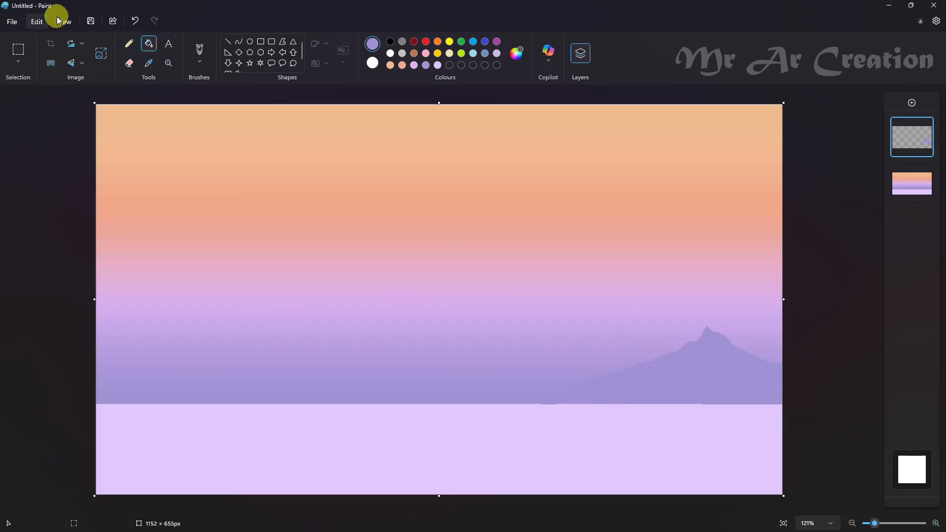
- Sketch the purple outline of a wide mountain across the middle of the horizon on another new layer
{"action": "left_click", "coordinate": [129, 44]}
{"action": "left_click", "coordinate": [912, 103]}
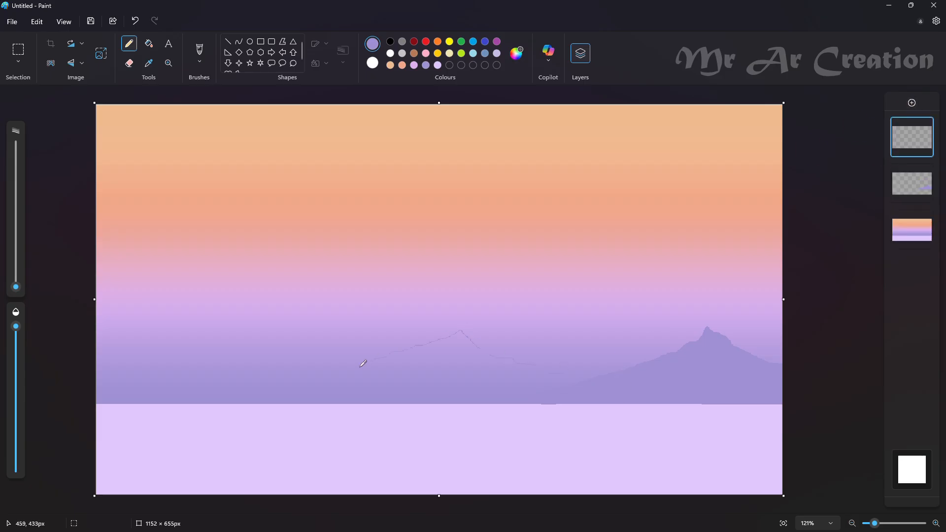
{"action": "key", "text": "ctrl+z"}
{"action": "left_click", "coordinate": [707, 384]}
{"action": "key", "text": "ctrl+z"}
{"action": "left_click", "coordinate": [178, 386]}
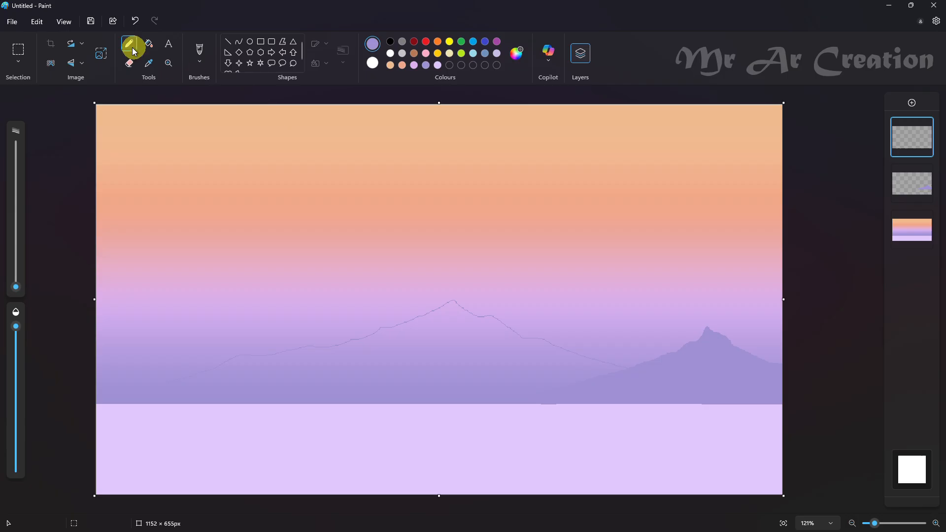
- Try to fill the central mountain's outline with purple
{"action": "left_click", "coordinate": [149, 43]}
{"action": "left_click", "coordinate": [442, 336]}
{"action": "key", "text": "ctrl+z"}
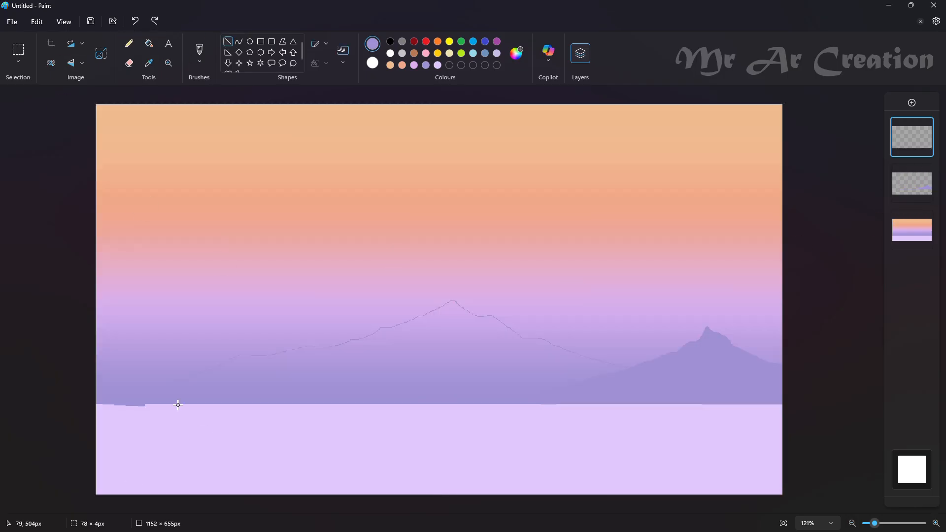
{"action": "left_click", "coordinate": [129, 43]}
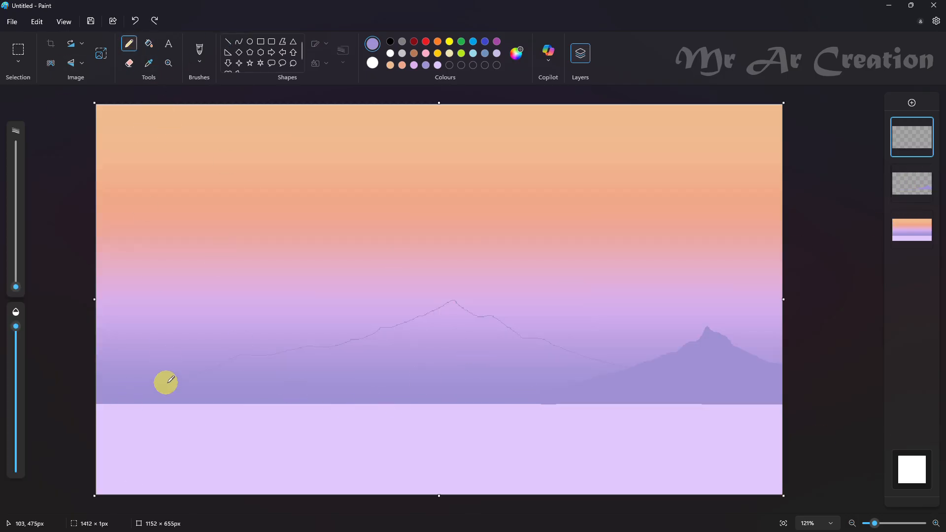
{"action": "left_click", "coordinate": [149, 43]}
{"action": "left_click", "coordinate": [397, 346]}
{"action": "key", "text": "ctrl+z"}
- Close the gap at the right end of the central mountain's outline and fill the mountain with purple
{"action": "left_click", "coordinate": [129, 43]}
{"action": "left_click_drag", "start_coordinate": [610, 364], "coordinate": [628, 375]}
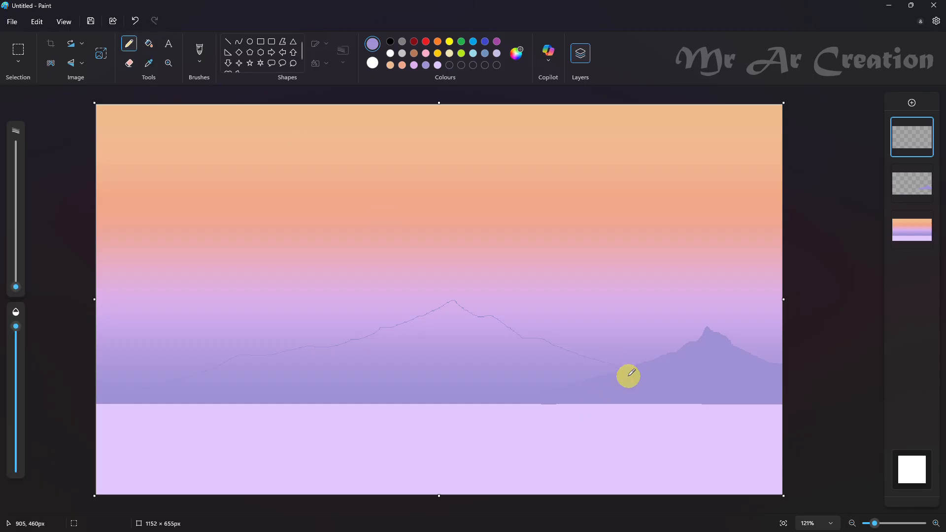
{"action": "left_click", "coordinate": [149, 43]}
{"action": "left_click", "coordinate": [388, 350]}
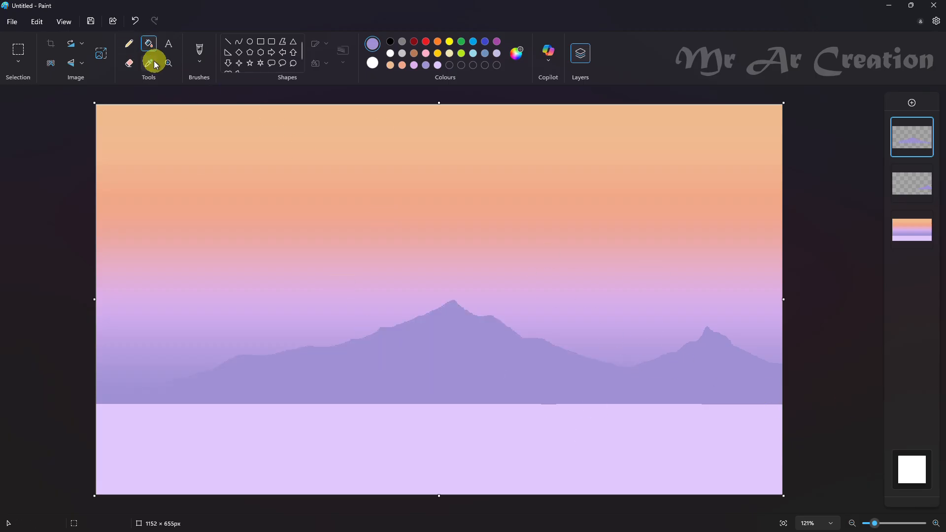
- Refill the right mountain with a slightly darker purple and move its layer above the central mountain's layer
{"action": "left_click", "coordinate": [912, 183]}
{"action": "left_click", "coordinate": [518, 54]}
{"action": "left_click_drag", "start_coordinate": [491, 173], "coordinate": [491, 183]}
{"action": "left_click", "coordinate": [458, 396]}
{"action": "left_click", "coordinate": [714, 362]}
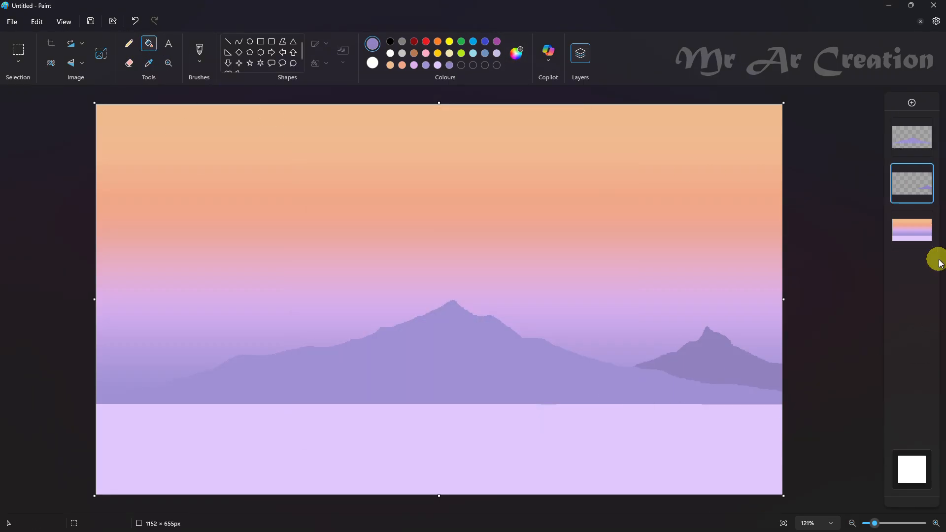
{"action": "left_click", "coordinate": [912, 134]}
{"action": "left_click_drag", "start_coordinate": [912, 134], "coordinate": [913, 132]}
- Erase along the right mountain's lower left slope to give it a more natural, tapering edge
{"action": "left_click", "coordinate": [129, 43]}
{"action": "scroll", "coordinate": [535, 416], "scroll_direction": "up", "scroll_amount": 3}
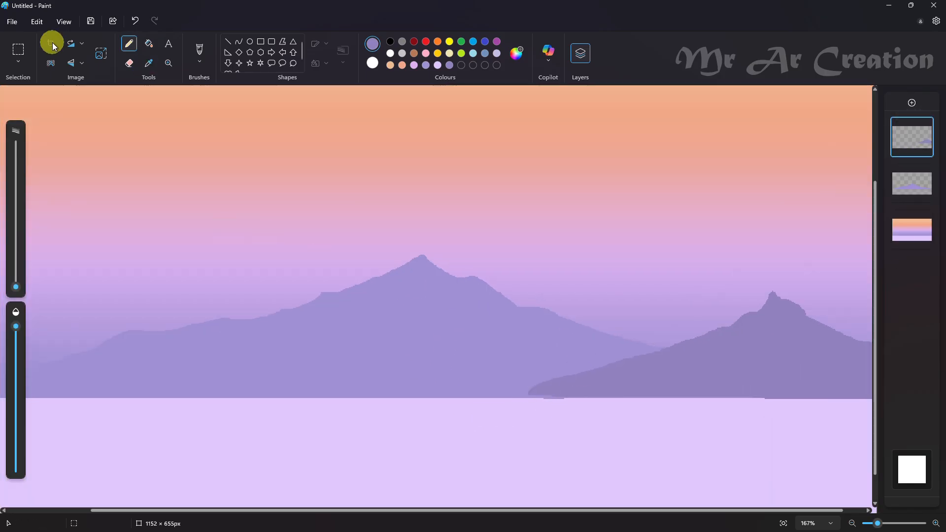
{"action": "left_click", "coordinate": [129, 63]}
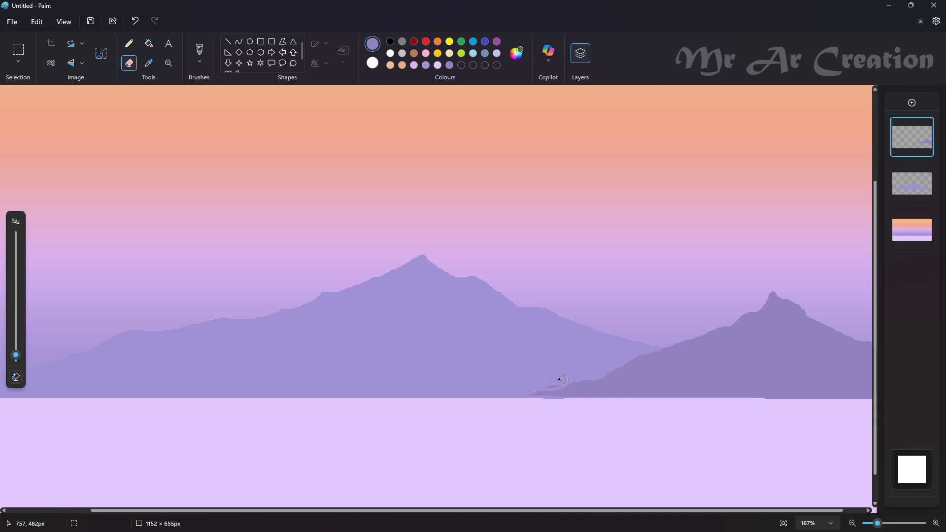
{"action": "scroll", "coordinate": [549, 388], "scroll_direction": "down", "scroll_amount": 3}
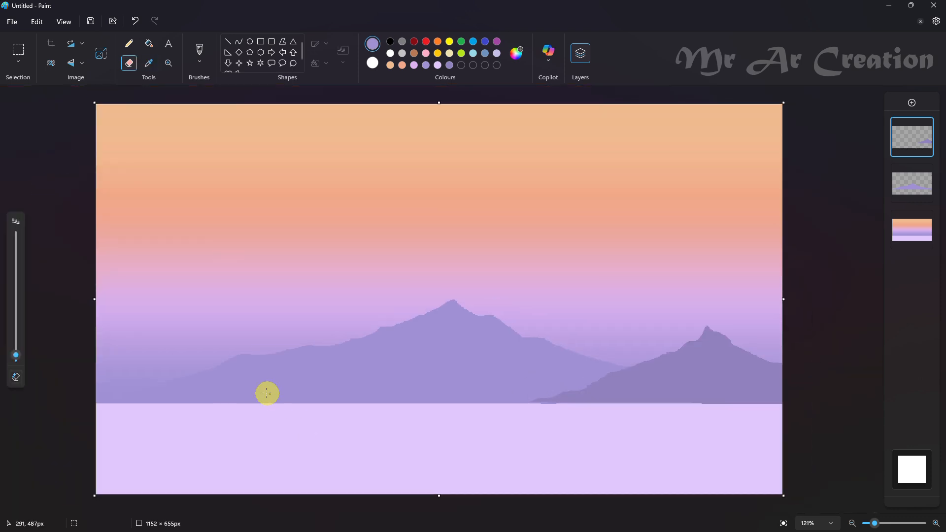
- Outline a dark purple hillside at the canvas's left edge that tapers into the water, and fill it
{"action": "left_click", "coordinate": [517, 54]}
{"action": "left_click_drag", "start_coordinate": [492, 186], "coordinate": [490, 225]}
{"action": "left_click", "coordinate": [395, 399]}
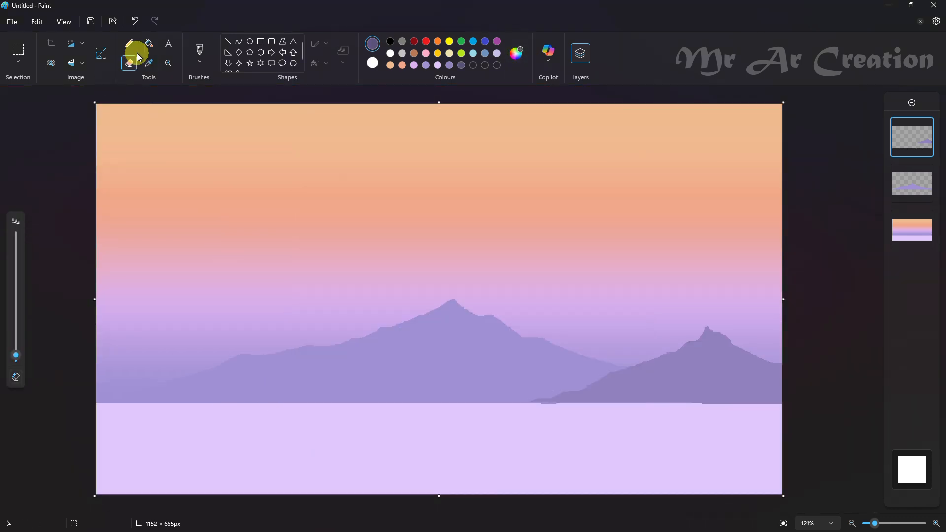
{"action": "left_click", "coordinate": [130, 44]}
{"action": "mouse_move", "coordinate": [389, 405]}
{"action": "left_mouse_down"}
{"action": "mouse_move", "coordinate": [270, 390]}
{"action": "mouse_move", "coordinate": [391, 404]}
{"action": "left_mouse_up"}
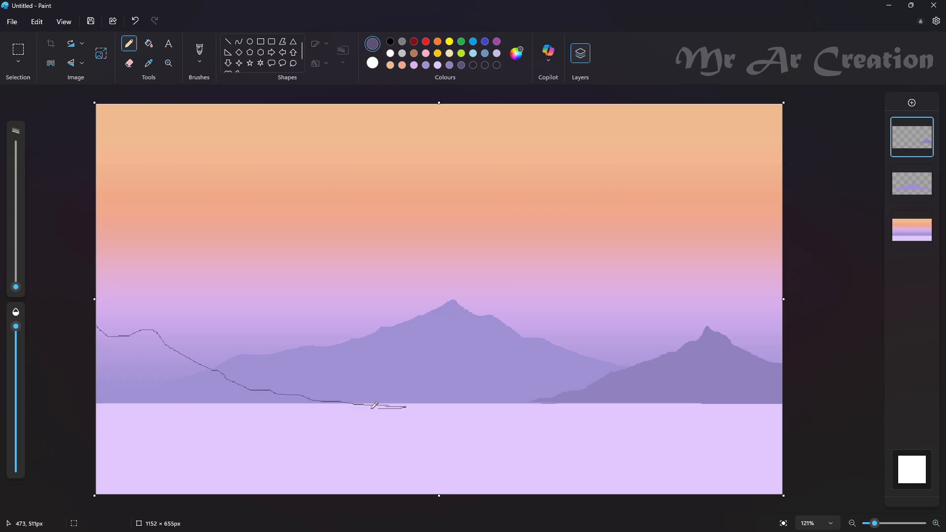
{"action": "left_click_drag", "start_coordinate": [118, 432], "coordinate": [97, 437]}
{"action": "left_click", "coordinate": [148, 43]}
{"action": "left_click", "coordinate": [173, 393]}
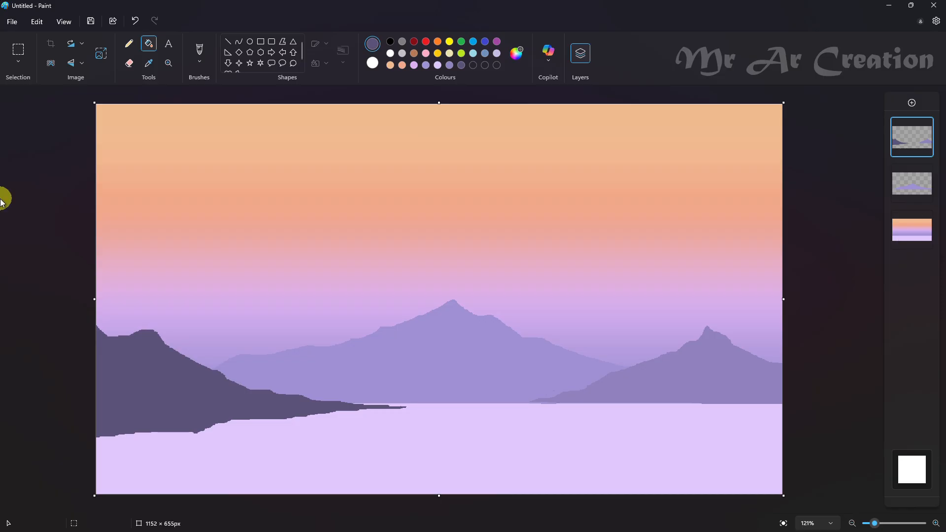
- Sample the central mountain's purple, lighten it, and brush small highlight strokes over the mountain's peak and slopes
{"action": "left_click", "coordinate": [201, 55]}
{"action": "scroll", "coordinate": [374, 119], "scroll_direction": "up", "scroll_amount": 3}
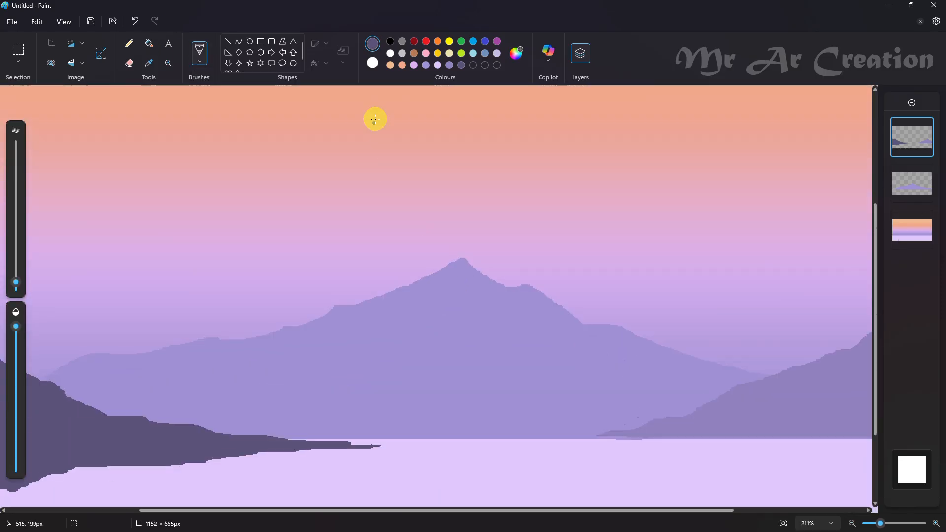
{"action": "left_click", "coordinate": [150, 63]}
{"action": "left_click", "coordinate": [433, 315]}
{"action": "left_click", "coordinate": [516, 54]}
{"action": "left_click_drag", "start_coordinate": [492, 168], "coordinate": [492, 160]}
{"action": "left_click", "coordinate": [395, 399]}
{"action": "scroll", "coordinate": [448, 300], "scroll_direction": "up", "scroll_amount": 2}
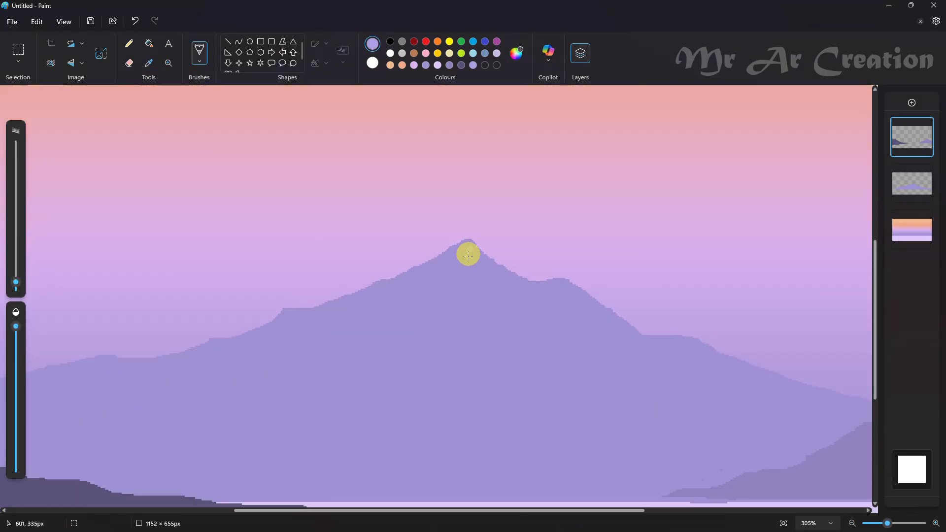
{"action": "scroll", "coordinate": [461, 313], "scroll_direction": "down", "scroll_amount": 5}
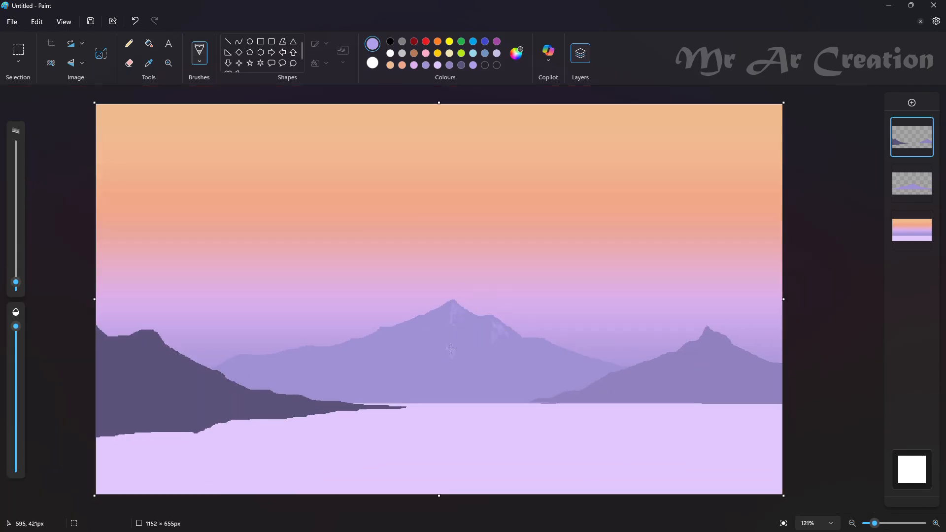
{"action": "left_click_drag", "start_coordinate": [389, 336], "coordinate": [394, 345]}
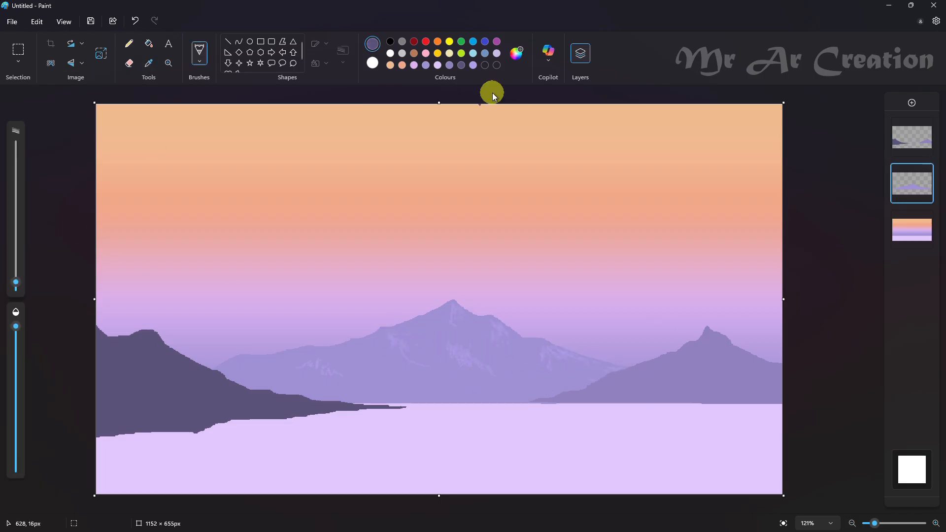
- Try two progressively darker purples as the brush colour and undo the test strokes
{"action": "left_click", "coordinate": [516, 53]}
{"action": "left_click", "coordinate": [491, 214]}
{"action": "left_click_drag", "start_coordinate": [491, 216], "coordinate": [491, 225]}
{"action": "left_click", "coordinate": [396, 400]}
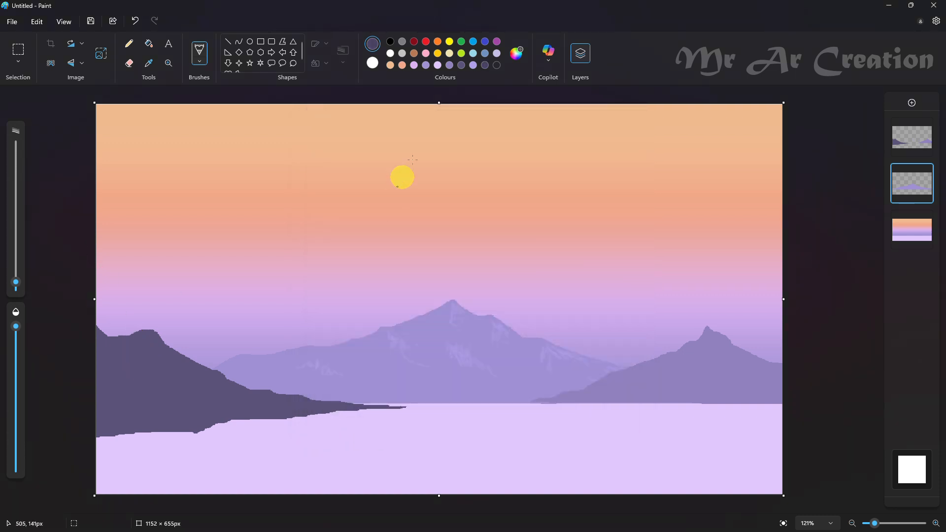
{"action": "left_click", "coordinate": [516, 53]}
{"action": "left_click", "coordinate": [489, 256]}
{"action": "left_click", "coordinate": [385, 399]}
{"action": "key", "text": "ctrl+z"}
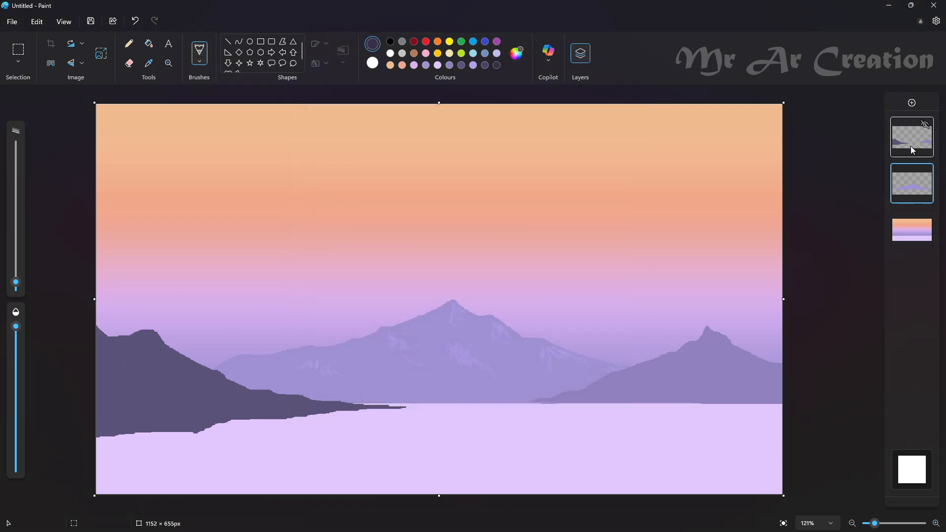
{"action": "key", "text": "ctrl+z"}
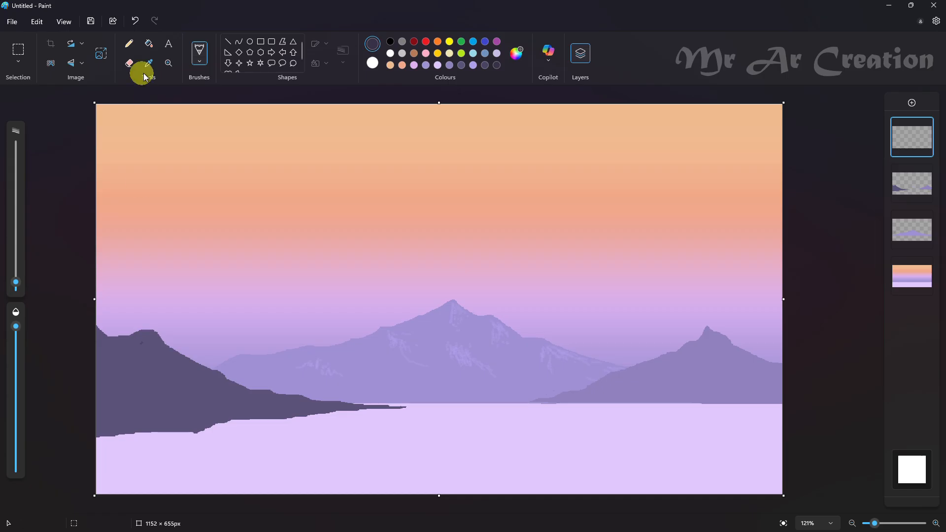
- Sample the left hillside's dark purple, darken it slightly, and brush small shading strokes across the hillside
{"action": "left_click", "coordinate": [147, 65]}
{"action": "left_click", "coordinate": [142, 344]}
{"action": "left_click", "coordinate": [516, 53]}
{"action": "left_click", "coordinate": [489, 227]}
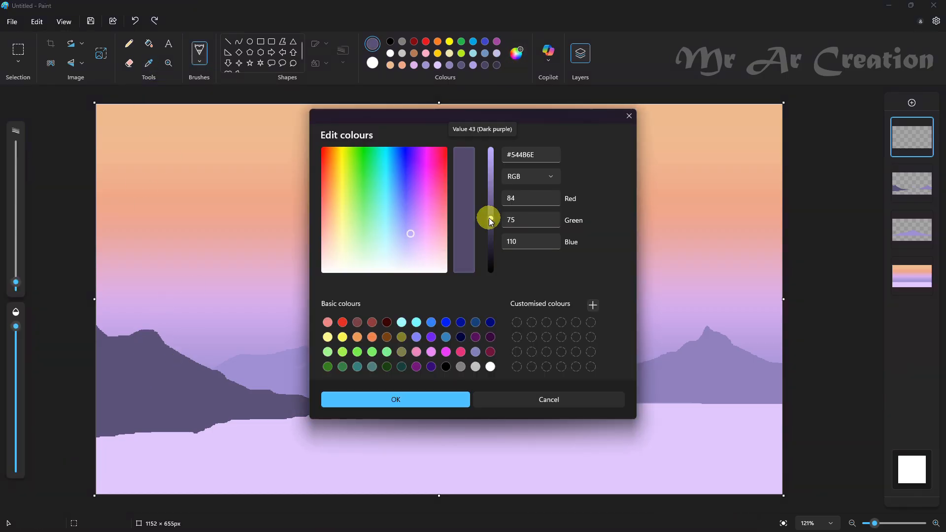
{"action": "left_click", "coordinate": [396, 399]}
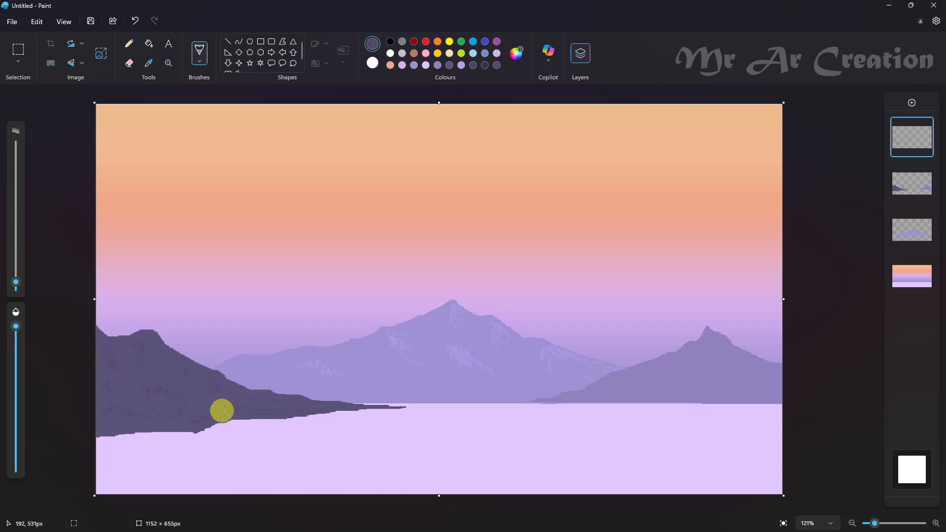
- Lighten the brush colour in two stages and add small rocky highlight strokes over the left hillside
{"action": "left_click", "coordinate": [516, 53]}
{"action": "left_click", "coordinate": [394, 396]}
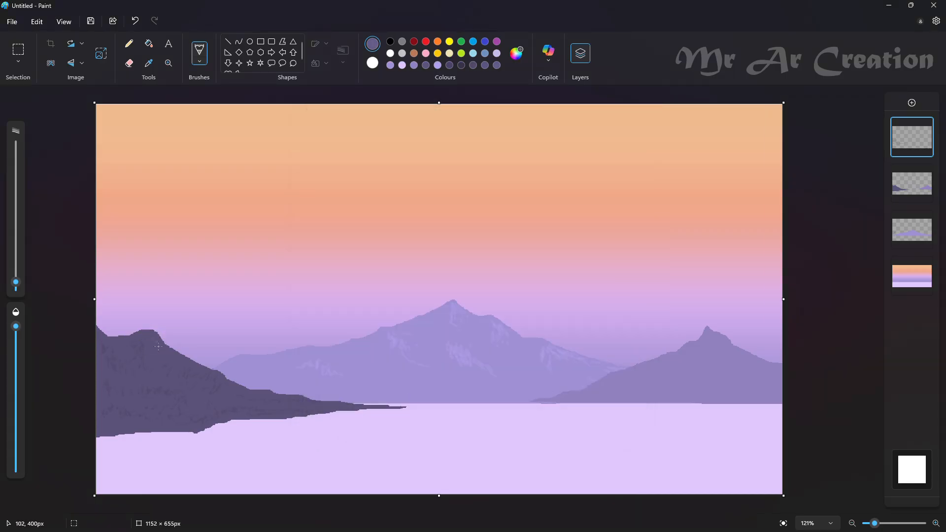
{"action": "mouse_move", "coordinate": [239, 388]}
{"action": "left_mouse_down"}
{"action": "mouse_move", "coordinate": [214, 393]}
{"action": "mouse_move", "coordinate": [242, 395]}
{"action": "left_mouse_up"}
{"action": "left_click", "coordinate": [516, 53]}
{"action": "left_click", "coordinate": [415, 398]}
{"action": "left_click_drag", "start_coordinate": [212, 415], "coordinate": [118, 354]}
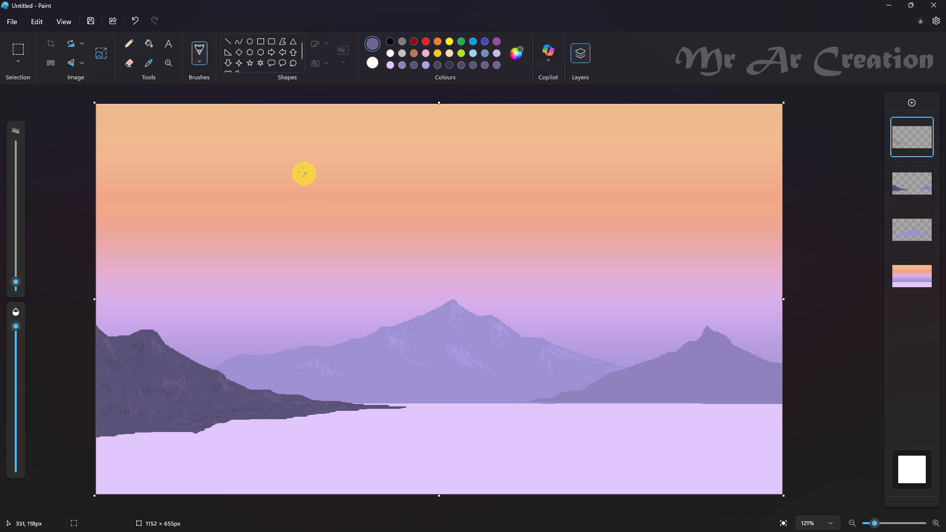
- Sample the right mountain's purple, darken it slightly, and brush small shading strokes below its peak
{"action": "left_click", "coordinate": [149, 63]}
{"action": "left_click", "coordinate": [692, 350]}
{"action": "left_click", "coordinate": [516, 53]}
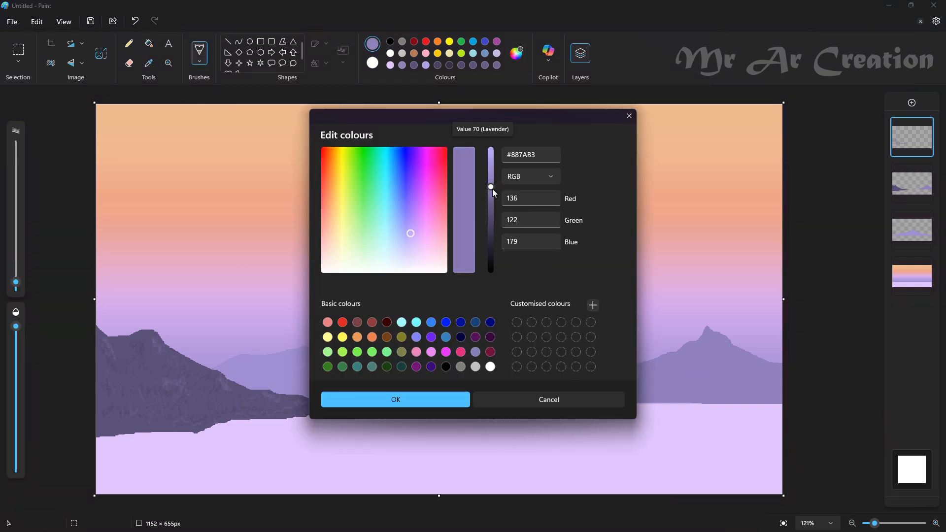
{"action": "left_click", "coordinate": [395, 399]}
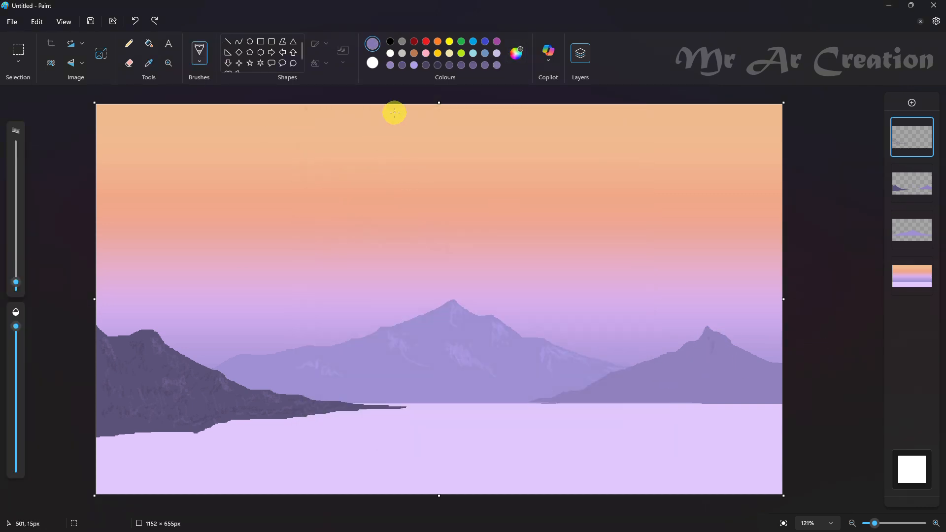
{"action": "scroll", "coordinate": [707, 359], "scroll_direction": "up", "scroll_amount": 3, "text": "ctrl"}
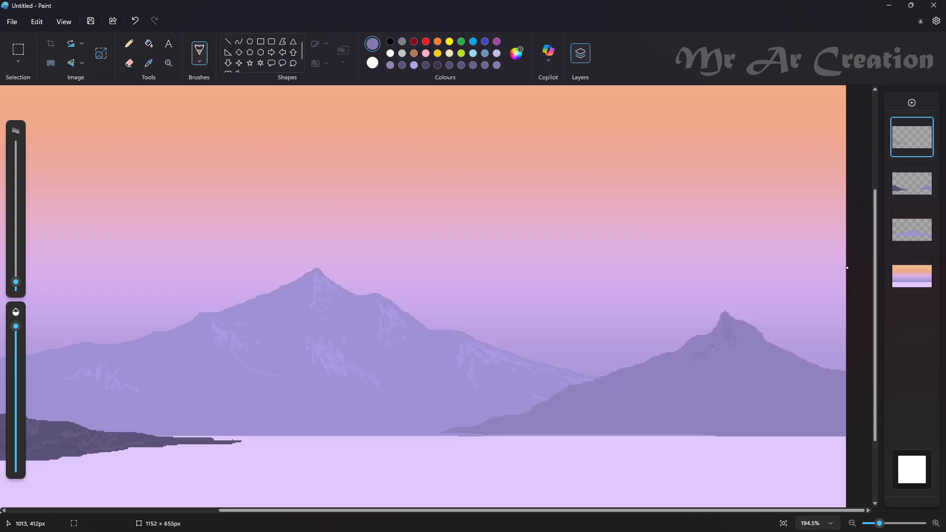
{"action": "scroll", "coordinate": [717, 355], "scroll_direction": "down", "scroll_amount": 3, "text": "ctrl"}
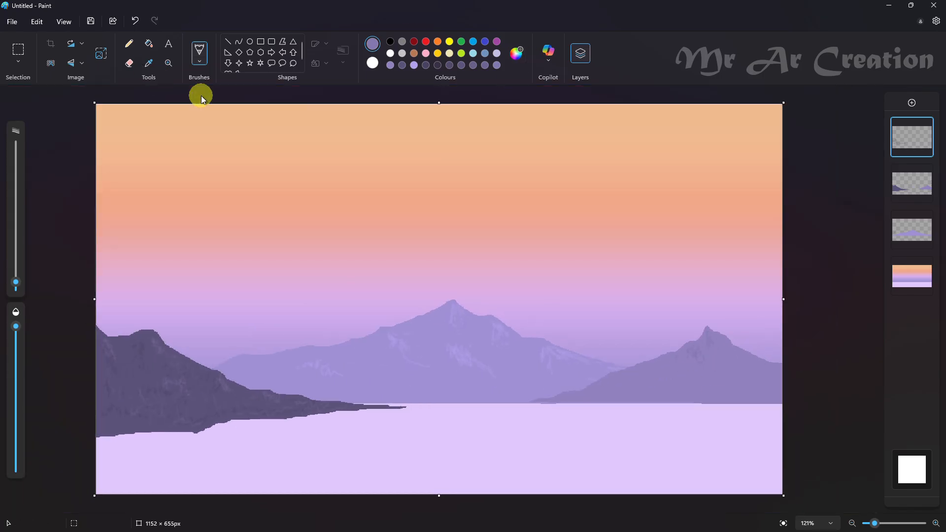
- Lighten the brush purple and add small highlight strokes on the right mountain's peak and along both slopes
{"action": "left_click", "coordinate": [516, 53]}
{"action": "left_click_drag", "start_coordinate": [490, 183], "coordinate": [491, 175]}
{"action": "left_click", "coordinate": [395, 399]}
{"action": "scroll", "coordinate": [714, 376], "scroll_direction": "up", "scroll_amount": 4, "text": "ctrl"}
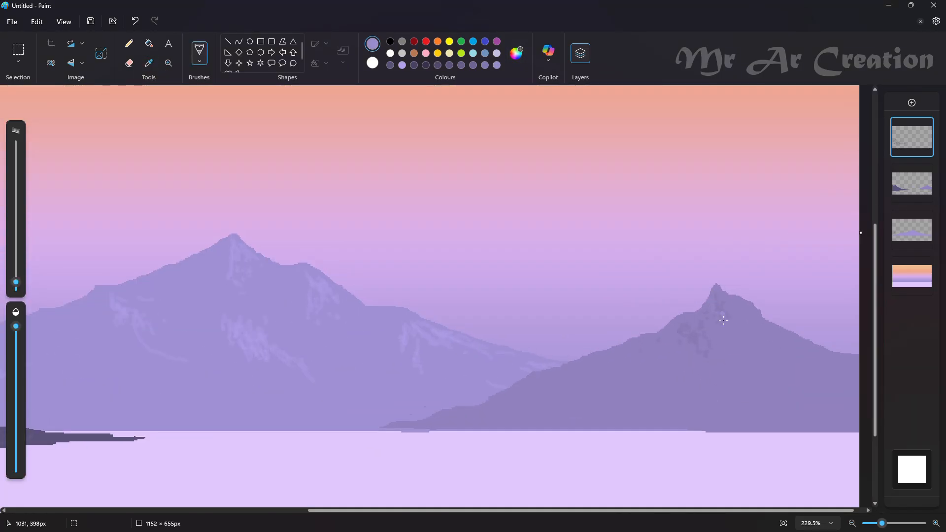
{"action": "left_click_drag", "start_coordinate": [717, 298], "coordinate": [721, 330]}
{"action": "mouse_move", "coordinate": [623, 352]}
{"action": "left_mouse_down"}
{"action": "mouse_move", "coordinate": [622, 375]}
{"action": "mouse_move", "coordinate": [666, 372]}
{"action": "left_mouse_up"}
{"action": "left_click_drag", "start_coordinate": [639, 363], "coordinate": [637, 369]}
{"action": "left_click_drag", "start_coordinate": [514, 405], "coordinate": [534, 388]}
{"action": "left_click_drag", "start_coordinate": [587, 364], "coordinate": [581, 369]}
{"action": "left_click_drag", "start_coordinate": [766, 339], "coordinate": [746, 331]}
{"action": "left_click", "coordinate": [783, 523]}
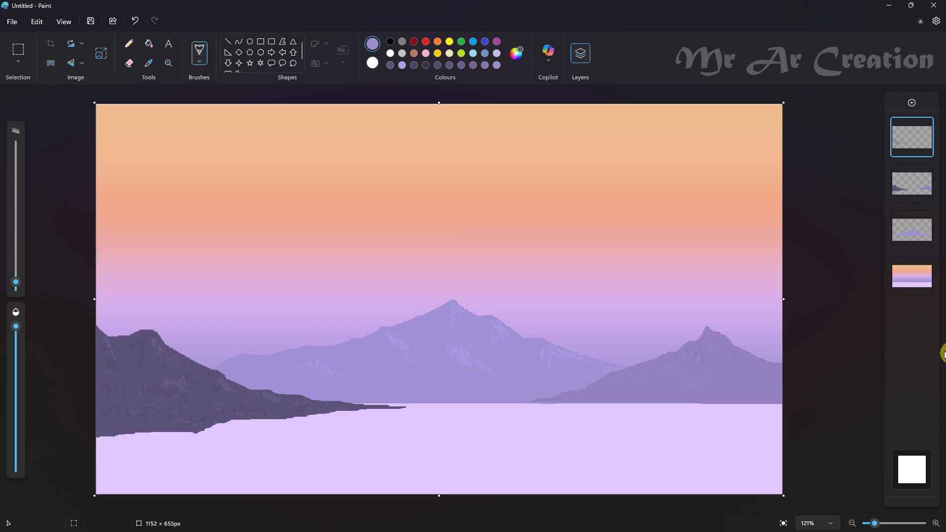
- Pencil thin broken lines along the right mountain's waterline and erase small parts to roughen the edge
{"action": "scroll", "coordinate": [662, 417], "scroll_direction": "up", "scroll_amount": 3}
{"action": "left_click", "coordinate": [129, 43]}
{"action": "left_click_drag", "start_coordinate": [742, 402], "coordinate": [836, 394]}
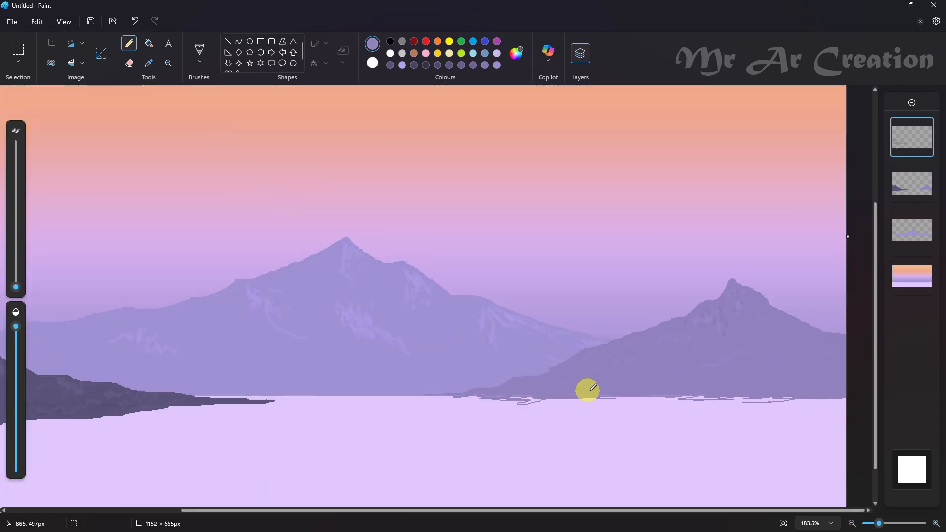
{"action": "left_click", "coordinate": [783, 523]}
{"action": "scroll", "coordinate": [586, 428], "scroll_direction": "up", "scroll_amount": 3}
{"action": "left_click", "coordinate": [129, 63]}
{"action": "scroll", "coordinate": [548, 418], "scroll_direction": "up", "scroll_amount": 2}
{"action": "left_click_drag", "start_coordinate": [548, 409], "coordinate": [591, 408]}
{"action": "left_click", "coordinate": [783, 523]}
- Sample the left hillside's dark purple and pencil ragged horizontal lines along its shoreline
{"action": "left_click", "coordinate": [149, 63]}
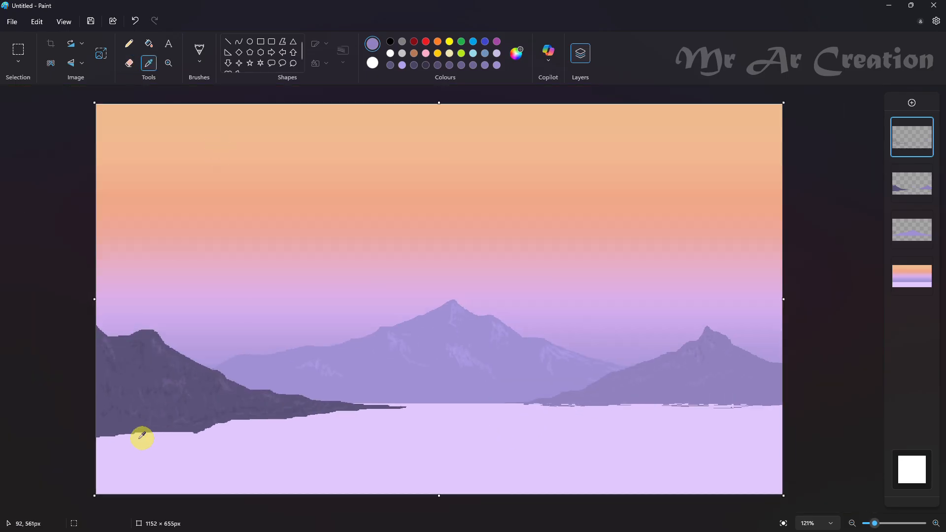
{"action": "left_click", "coordinate": [142, 435]}
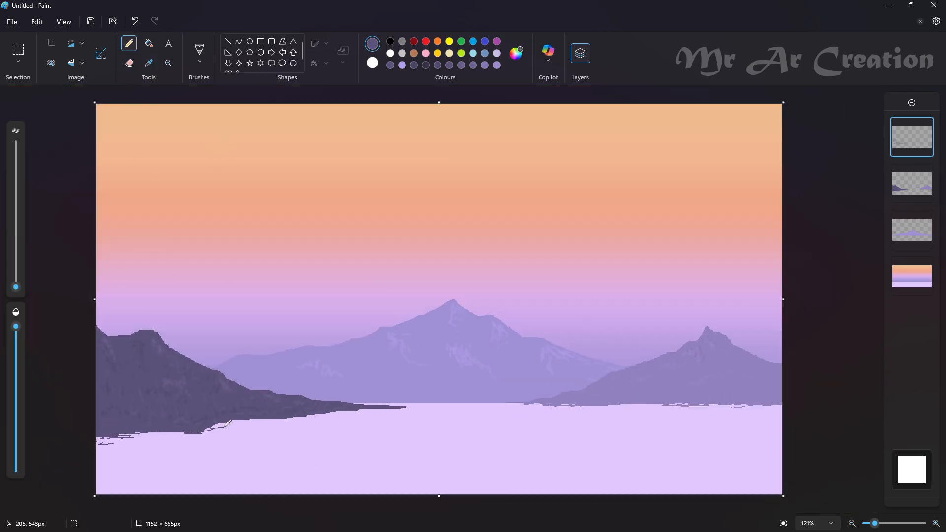
{"action": "left_click_drag", "start_coordinate": [331, 412], "coordinate": [368, 410]}
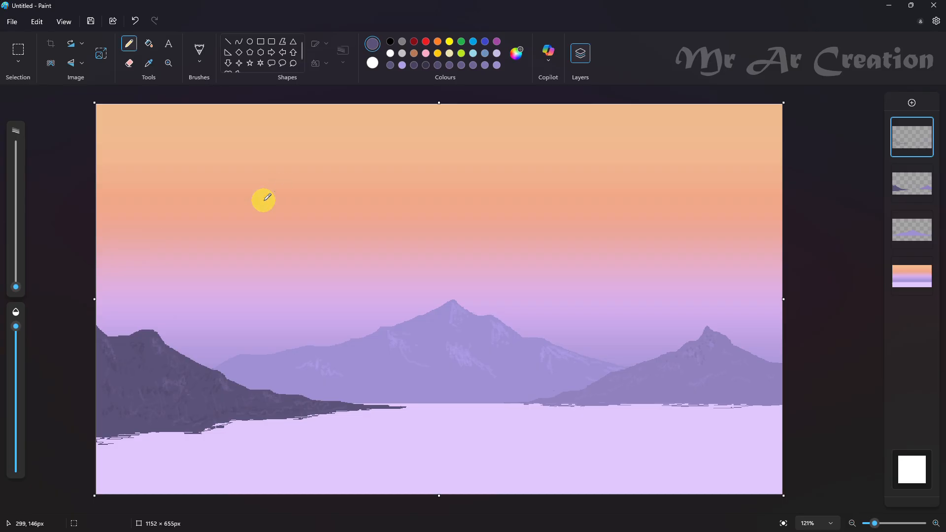
- Sample the sky's pink, draw a circular sun above the central mountain's right slope, and fill it with that pink
{"action": "left_click", "coordinate": [149, 63]}
{"action": "left_click", "coordinate": [506, 266]}
{"action": "left_click", "coordinate": [250, 41]}
{"action": "left_click_drag", "start_coordinate": [508, 230], "coordinate": [582, 303]}
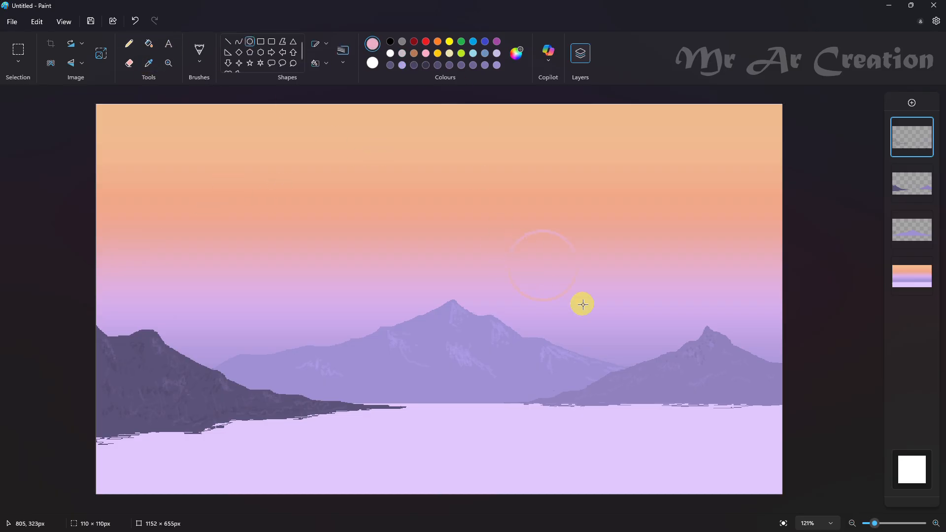
{"action": "left_click", "coordinate": [148, 43]}
{"action": "left_click", "coordinate": [548, 264]}
- Select the pink sun and move it right so it sits between the central and right mountains
{"action": "left_click", "coordinate": [19, 51]}
{"action": "left_click_drag", "start_coordinate": [487, 194], "coordinate": [628, 323]}
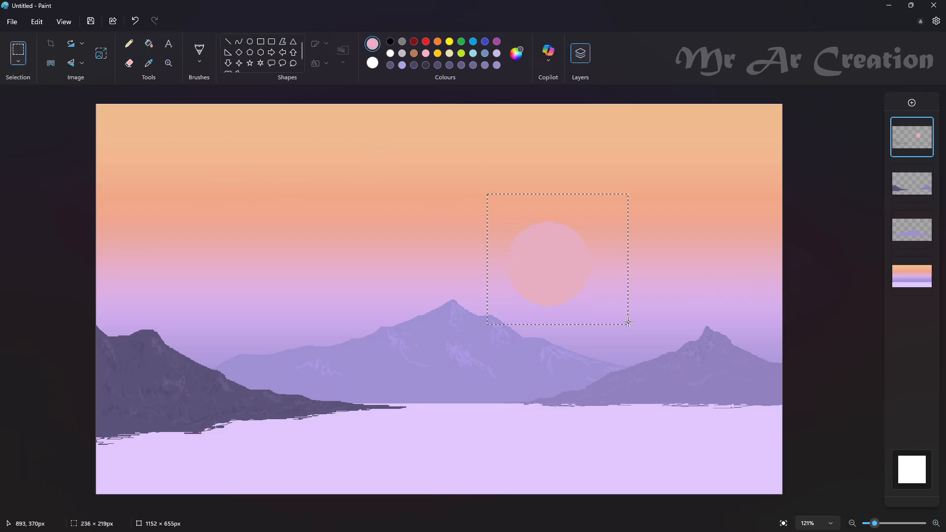
{"action": "left_click_drag", "start_coordinate": [566, 276], "coordinate": [606, 277]}
{"action": "left_click", "coordinate": [709, 248]}
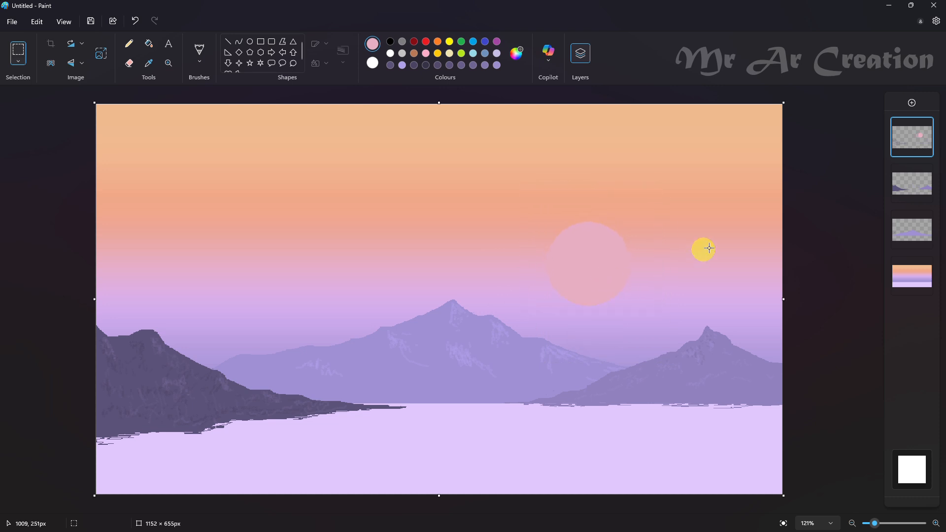
- Sample the lake's lavender, lighten it for water highlights, undo the stray marks, and add a new layer on top
{"action": "left_click", "coordinate": [149, 63]}
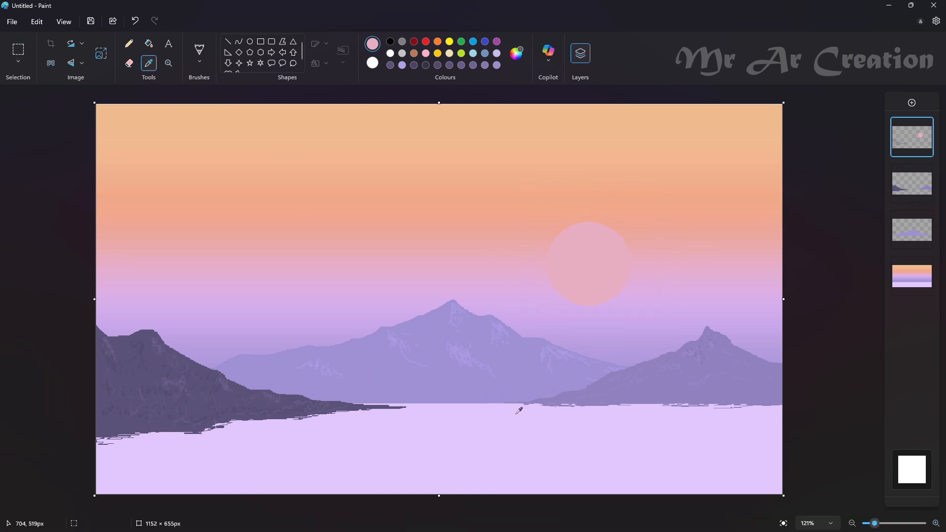
{"action": "left_click", "coordinate": [519, 411]}
{"action": "left_click", "coordinate": [428, 400]}
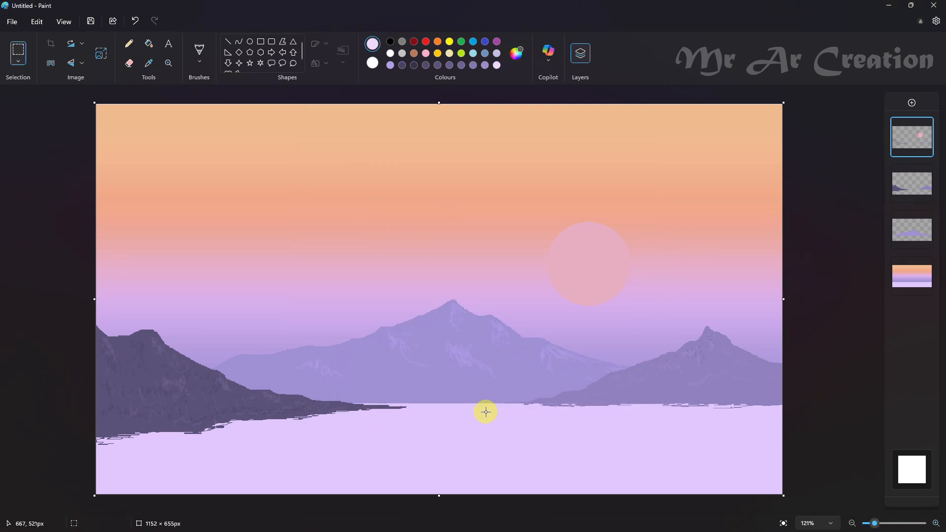
{"action": "key", "text": "ctrl+z"}
{"action": "key", "text": "ctrl+z"}
{"action": "left_click", "coordinate": [910, 104]}
- Try pencilling pale freehand ripples on the water below the central mountain and undo them
{"action": "left_click_drag", "start_coordinate": [456, 412], "coordinate": [482, 412]}
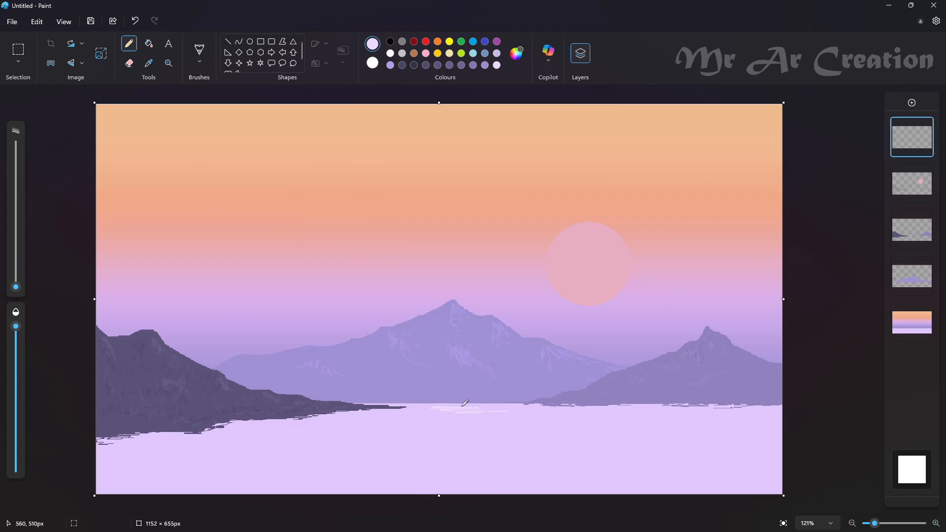
{"action": "key", "text": "ctrl+z"}
{"action": "key", "text": "ctrl+z"}
{"action": "key", "text": "ctrl+z"}
- Draw 1 px pale lavender horizontal lines across the upper lake, from below the central mountain towards the right shore
{"action": "left_click", "coordinate": [228, 42]}
{"action": "left_click_drag", "start_coordinate": [306, 409], "coordinate": [530, 404]}
{"action": "left_click", "coordinate": [342, 64]}
{"action": "left_click", "coordinate": [342, 84]}
{"action": "scroll", "coordinate": [475, 418], "scroll_direction": "up", "scroll_amount": 3}
{"action": "left_click_drag", "start_coordinate": [467, 404], "coordinate": [639, 404]}
{"action": "left_click_drag", "start_coordinate": [368, 414], "coordinate": [574, 414]}
{"action": "left_click_drag", "start_coordinate": [498, 443], "coordinate": [585, 443]}
{"action": "left_click_drag", "start_coordinate": [636, 423], "coordinate": [670, 423]}
{"action": "scroll", "coordinate": [688, 424], "scroll_direction": "down", "scroll_amount": 3}
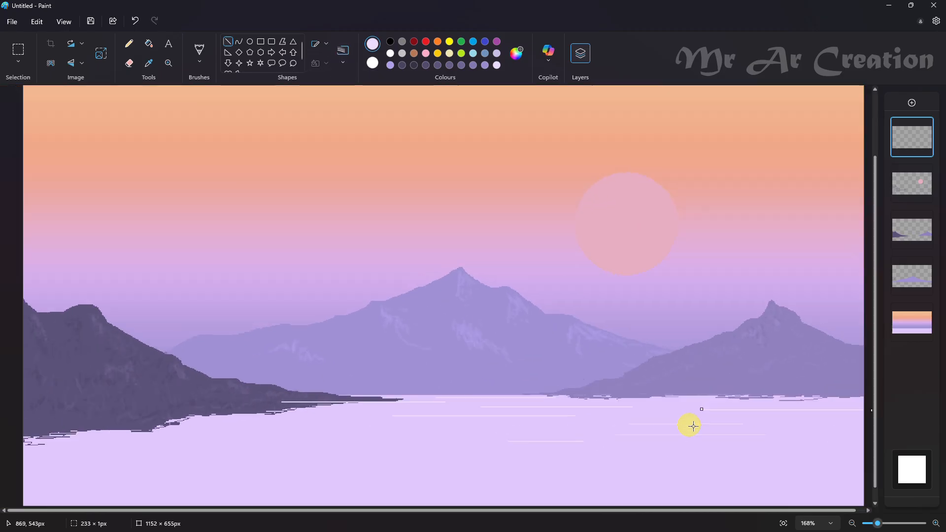
- Add more thin pale horizontal ripple lines along the left shore and across the lake's foreground
{"action": "mouse_move", "coordinate": [413, 424]}
{"action": "left_mouse_down"}
{"action": "mouse_move", "coordinate": [285, 422]}
{"action": "mouse_move", "coordinate": [331, 409]}
{"action": "left_mouse_up"}
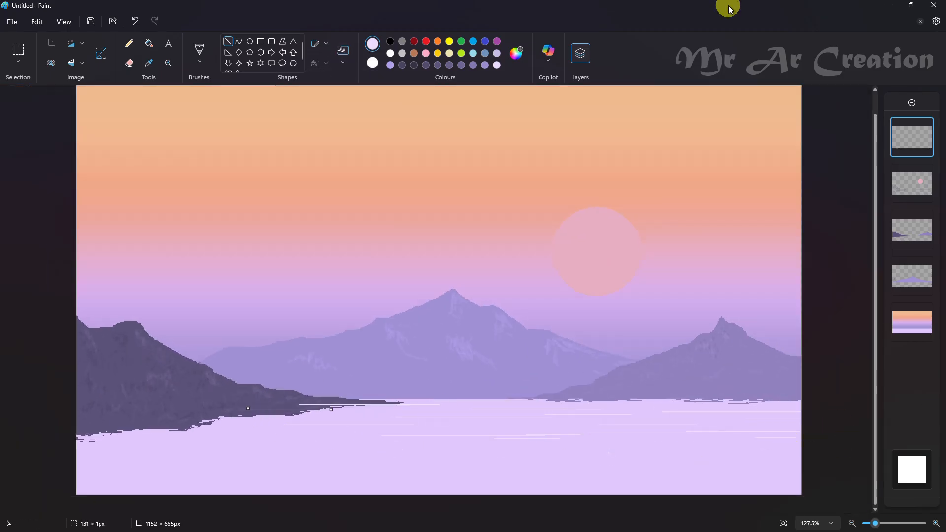
{"action": "left_click_drag", "start_coordinate": [123, 421], "coordinate": [322, 419]}
{"action": "left_click_drag", "start_coordinate": [213, 446], "coordinate": [350, 446]}
{"action": "left_click_drag", "start_coordinate": [83, 457], "coordinate": [182, 457]}
{"action": "left_click_drag", "start_coordinate": [181, 476], "coordinate": [336, 475]}
{"action": "left_click_drag", "start_coordinate": [94, 489], "coordinate": [181, 489]}
{"action": "left_click_drag", "start_coordinate": [353, 449], "coordinate": [525, 450]}
{"action": "left_click_drag", "start_coordinate": [453, 479], "coordinate": [597, 479]}
{"action": "left_click_drag", "start_coordinate": [365, 472], "coordinate": [603, 472]}
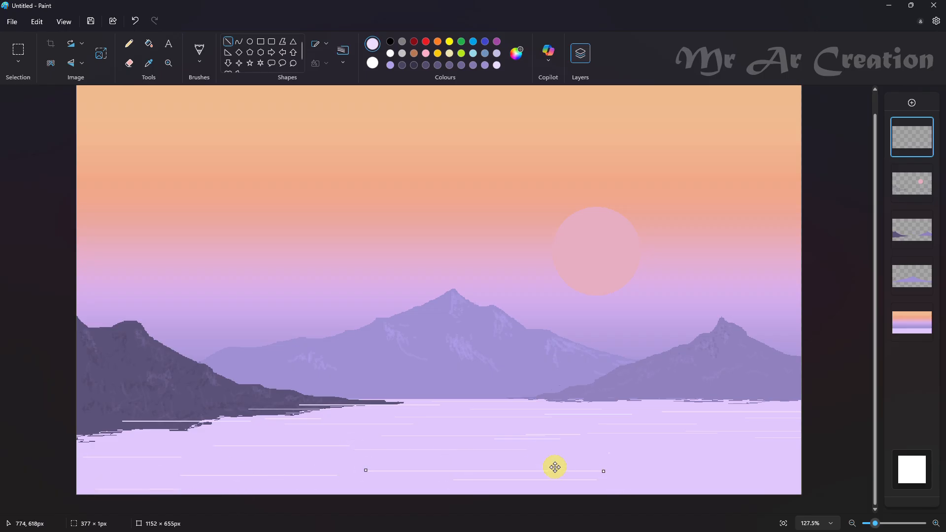
{"action": "left_click_drag", "start_coordinate": [550, 456], "coordinate": [767, 457]}
- Move the ripple layer directly above the background layer and erase gaps in its lines to break them into short dashes
{"action": "left_click", "coordinate": [130, 63]}
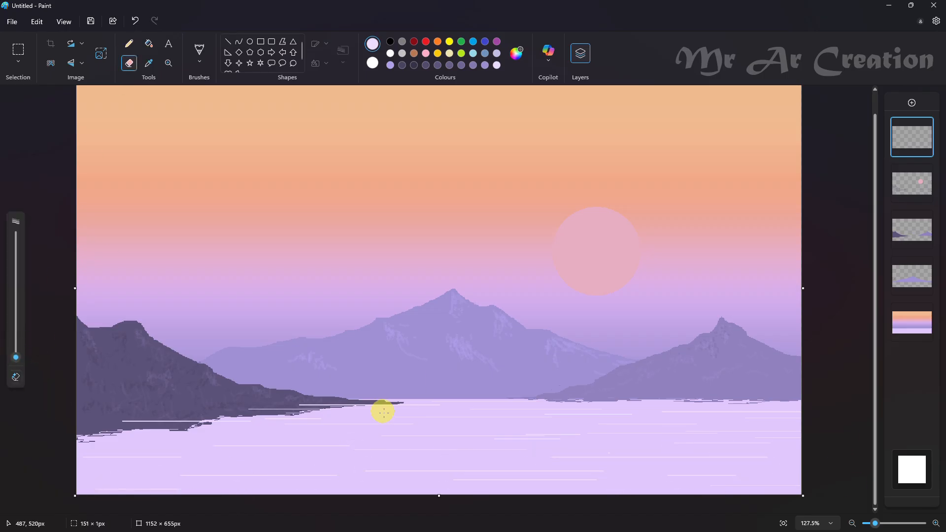
{"action": "mouse_move", "coordinate": [912, 137]}
{"action": "left_mouse_down"}
{"action": "mouse_move", "coordinate": [885, 302]}
{"action": "mouse_move", "coordinate": [871, 315]}
{"action": "left_mouse_up"}
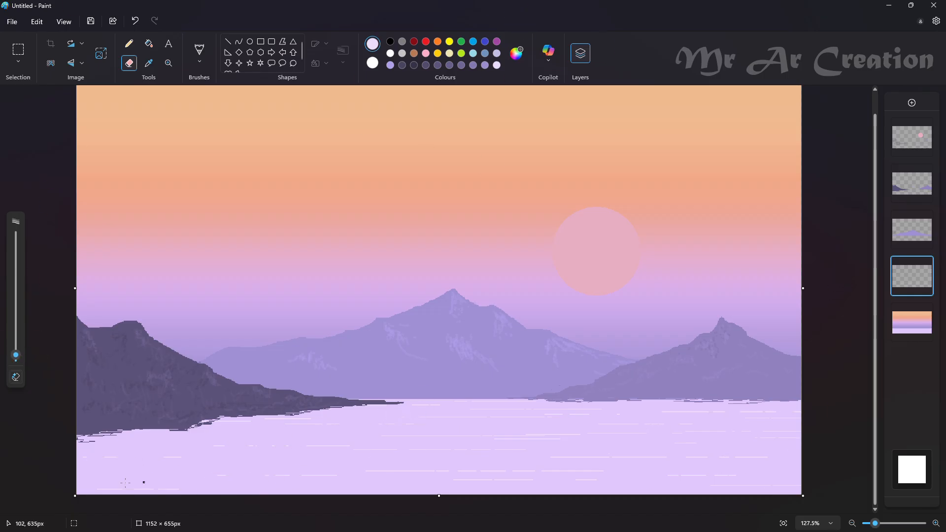
{"action": "left_click_drag", "start_coordinate": [143, 482], "coordinate": [414, 458]}
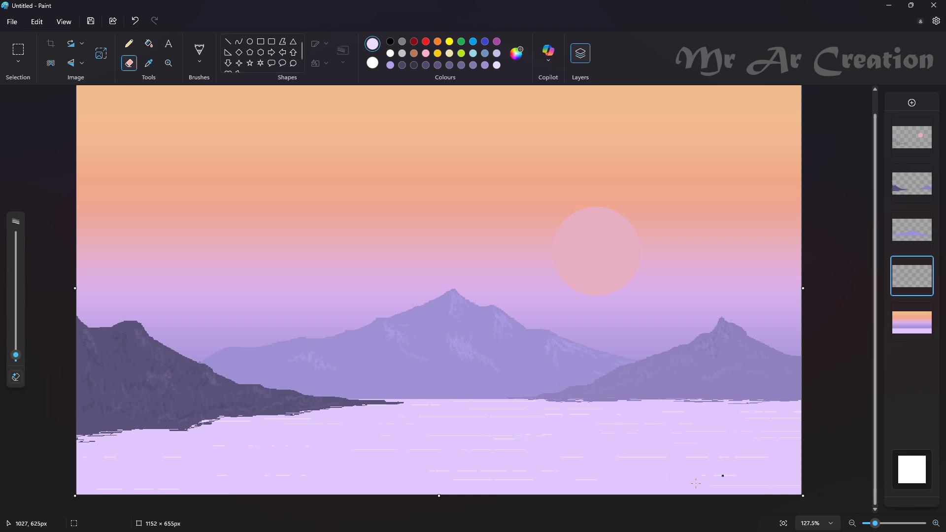
- Lighten the drawing colour to near white and pencil brighter horizontal ripples on the lake below the central mountain
{"action": "left_click", "coordinate": [515, 56]}
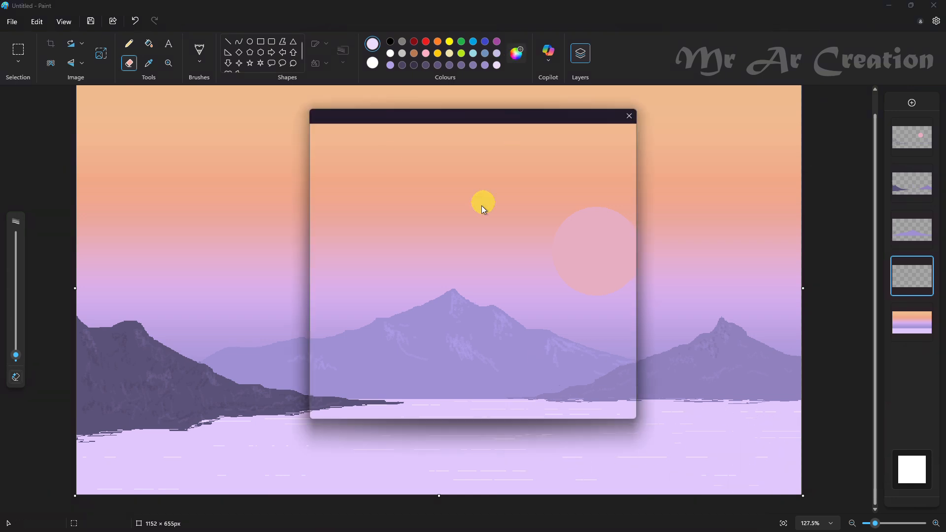
{"action": "left_click_drag", "start_coordinate": [414, 257], "coordinate": [416, 268]}
{"action": "left_click", "coordinate": [400, 401]}
{"action": "left_click", "coordinate": [129, 45]}
{"action": "mouse_move", "coordinate": [470, 405]}
{"action": "left_mouse_down"}
{"action": "mouse_move", "coordinate": [519, 405]}
{"action": "mouse_move", "coordinate": [390, 415]}
{"action": "left_mouse_up"}
{"action": "left_click_drag", "start_coordinate": [306, 420], "coordinate": [425, 420]}
{"action": "mouse_move", "coordinate": [333, 435]}
{"action": "left_mouse_down"}
{"action": "mouse_move", "coordinate": [418, 435]}
{"action": "mouse_move", "coordinate": [462, 417]}
{"action": "left_mouse_up"}
{"action": "left_click_drag", "start_coordinate": [572, 423], "coordinate": [622, 423]}
{"action": "key", "text": "ctrl+z"}
{"action": "key", "text": "ctrl+z"}
{"action": "left_click_drag", "start_coordinate": [487, 427], "coordinate": [522, 426]}
{"action": "left_click_drag", "start_coordinate": [564, 420], "coordinate": [641, 420]}
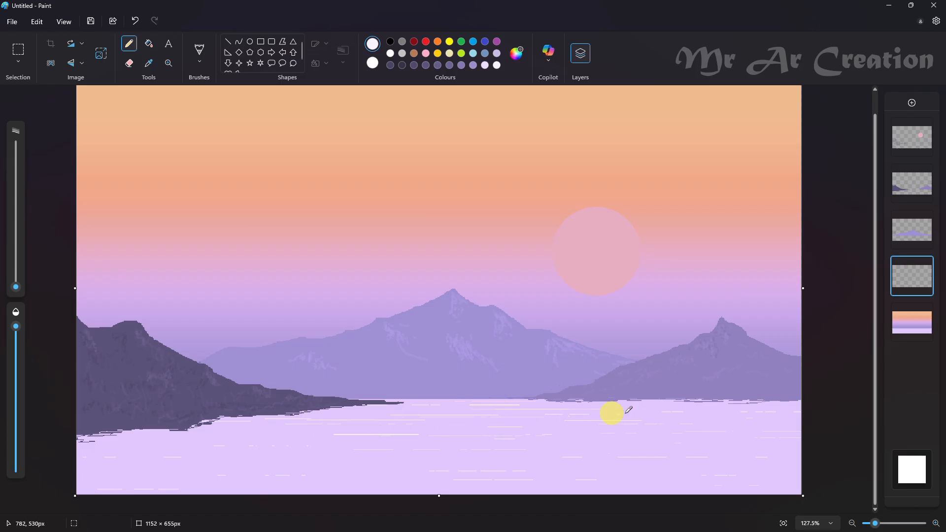
- Pencil more near-white horizontal ripples across the lake's right side, left side and foreground
{"action": "left_click_drag", "start_coordinate": [492, 439], "coordinate": [530, 439]}
{"action": "key", "text": "ctrl+z"}
{"action": "mouse_move", "coordinate": [635, 414]}
{"action": "left_mouse_down"}
{"action": "mouse_move", "coordinate": [703, 415]}
{"action": "mouse_move", "coordinate": [640, 441]}
{"action": "left_mouse_up"}
{"action": "left_click_drag", "start_coordinate": [242, 431], "coordinate": [163, 432]}
{"action": "left_click_drag", "start_coordinate": [251, 451], "coordinate": [305, 451]}
{"action": "left_click_drag", "start_coordinate": [411, 462], "coordinate": [411, 467]}
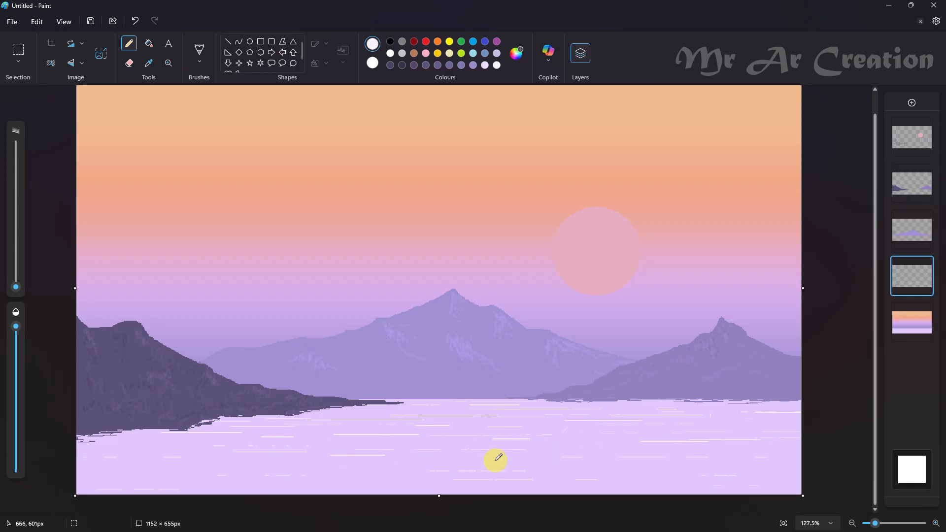
{"action": "left_click_drag", "start_coordinate": [545, 459], "coordinate": [464, 459]}
{"action": "left_click_drag", "start_coordinate": [300, 466], "coordinate": [233, 466]}
{"action": "left_click_drag", "start_coordinate": [374, 479], "coordinate": [322, 479]}
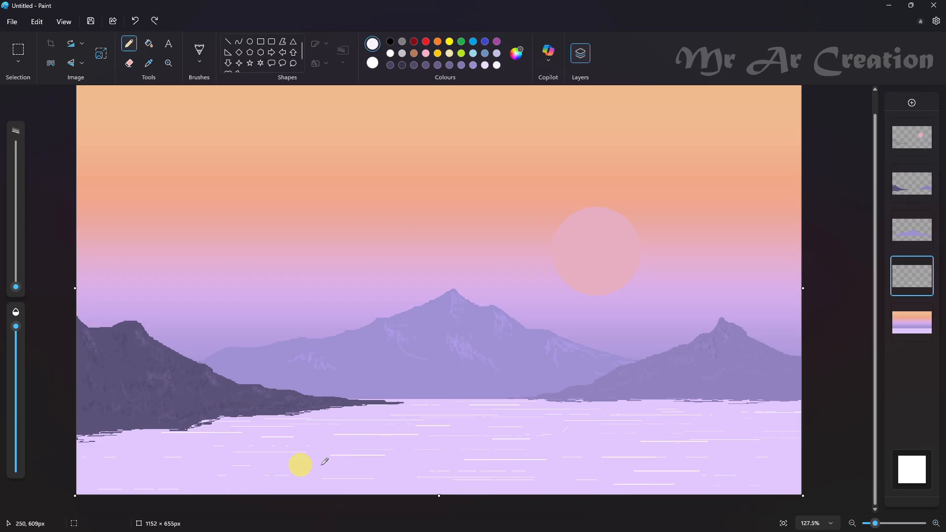
{"action": "left_click_drag", "start_coordinate": [113, 463], "coordinate": [77, 463]}
{"action": "left_click_drag", "start_coordinate": [92, 473], "coordinate": [161, 473]}
- Sample the left hillside's dark purple, pencil short reflection lines along its shoreline, and undo the last stroke
{"action": "left_click", "coordinate": [149, 63]}
{"action": "left_click", "coordinate": [120, 408]}
{"action": "left_click_drag", "start_coordinate": [78, 435], "coordinate": [144, 435]}
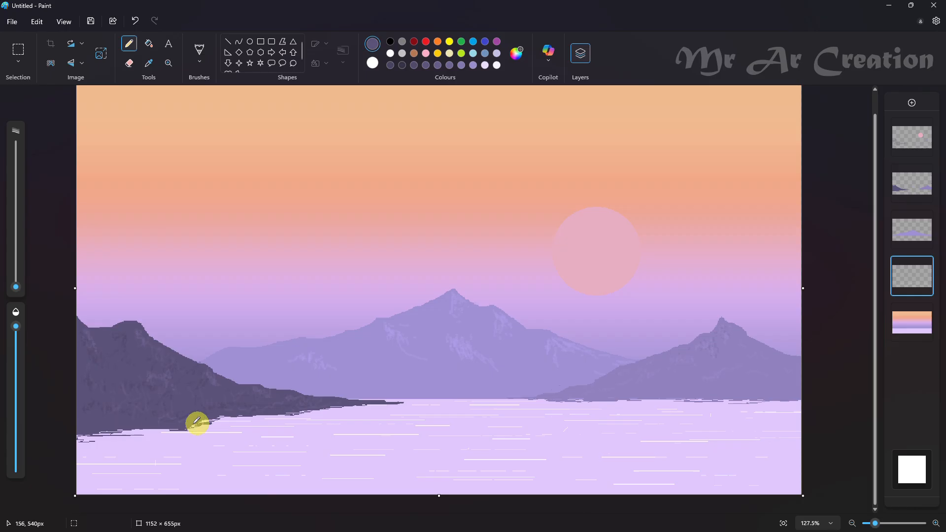
{"action": "mouse_move", "coordinate": [217, 418]}
{"action": "left_mouse_down"}
{"action": "mouse_move", "coordinate": [317, 404]}
{"action": "mouse_move", "coordinate": [314, 414]}
{"action": "left_mouse_up"}
{"action": "key", "text": "ctrl+z"}
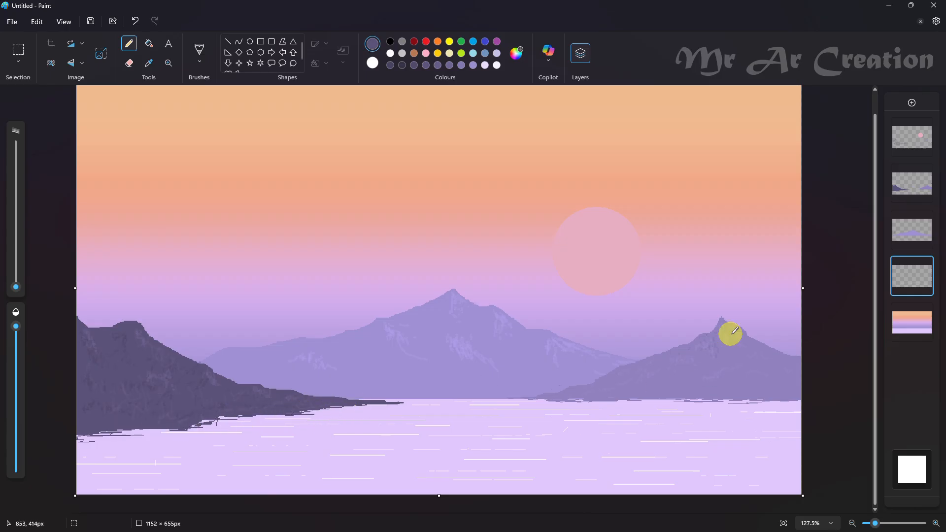
- Set the drawing colour to black and add a new top layer for the foreground
{"action": "left_click", "coordinate": [390, 41]}
{"action": "left_click", "coordinate": [911, 102]}
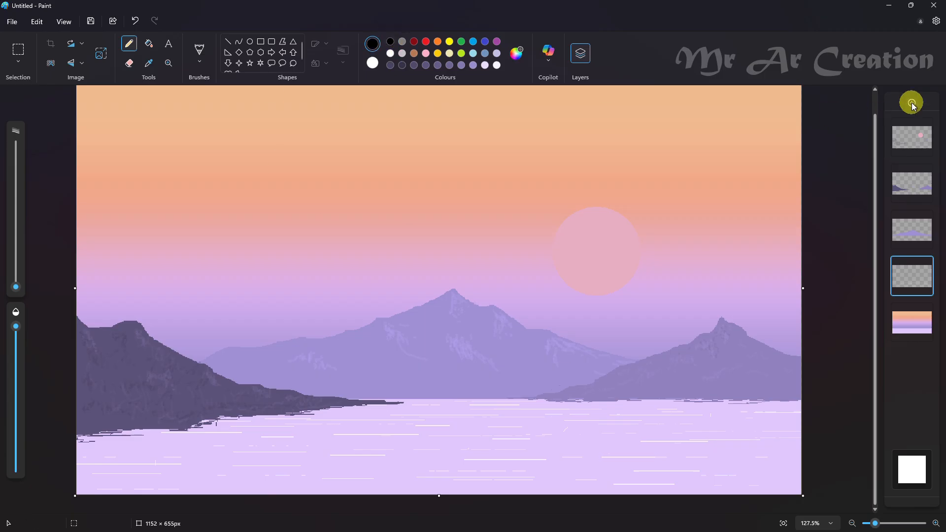
- Try a thicker pencil for outlining a foreground bank across the lower left lake and undo the stroke
{"action": "left_click_drag", "start_coordinate": [16, 286], "coordinate": [19, 275]}
{"action": "left_click_drag", "start_coordinate": [83, 449], "coordinate": [322, 459]}
{"action": "key", "text": "ctrl+z"}
- Try outlining a long foreground bank across the lower left lake with the pencil and filling it black, undoing both
{"action": "left_click_drag", "start_coordinate": [16, 273], "coordinate": [19, 326]}
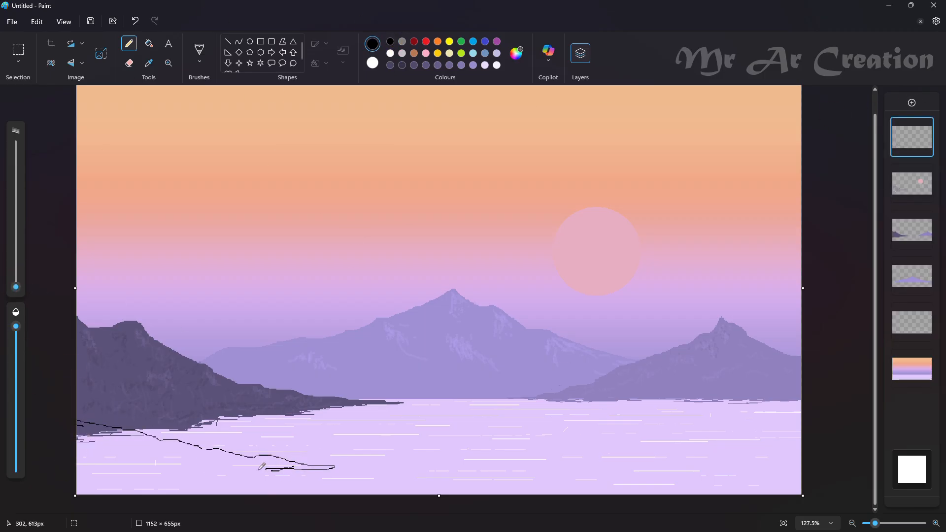
{"action": "left_click", "coordinate": [148, 44]}
{"action": "left_click", "coordinate": [185, 490]}
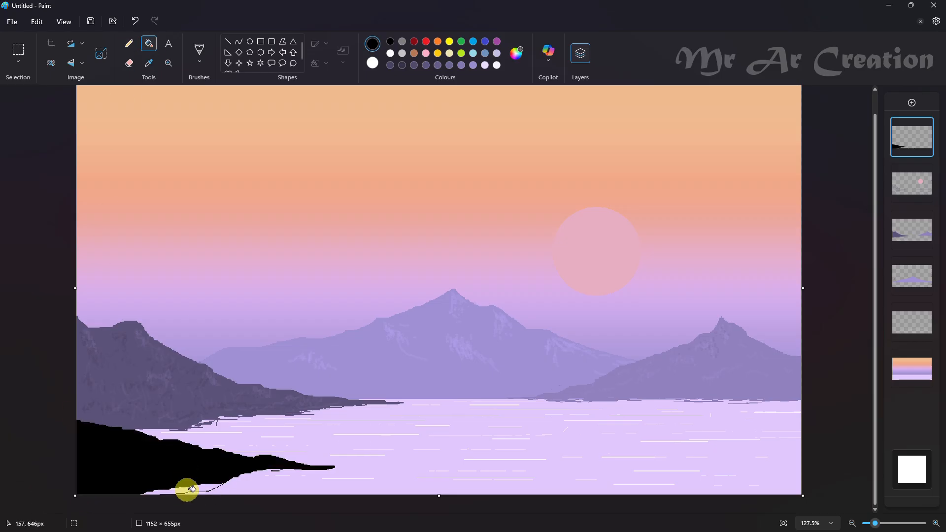
{"action": "key", "text": "ctrl+z"}
{"action": "key", "text": "ctrl+z"}
- Pencil a closed, tapering bank outline across the lower left lake and fill it with black
{"action": "left_click", "coordinate": [129, 44]}
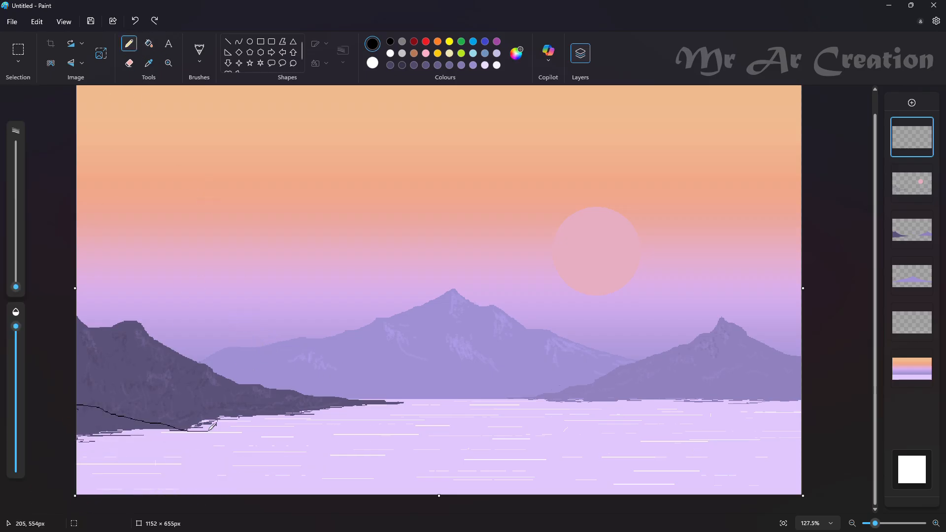
{"action": "mouse_move", "coordinate": [196, 437]}
{"action": "left_mouse_down"}
{"action": "mouse_move", "coordinate": [266, 459]}
{"action": "mouse_move", "coordinate": [81, 492]}
{"action": "left_mouse_up"}
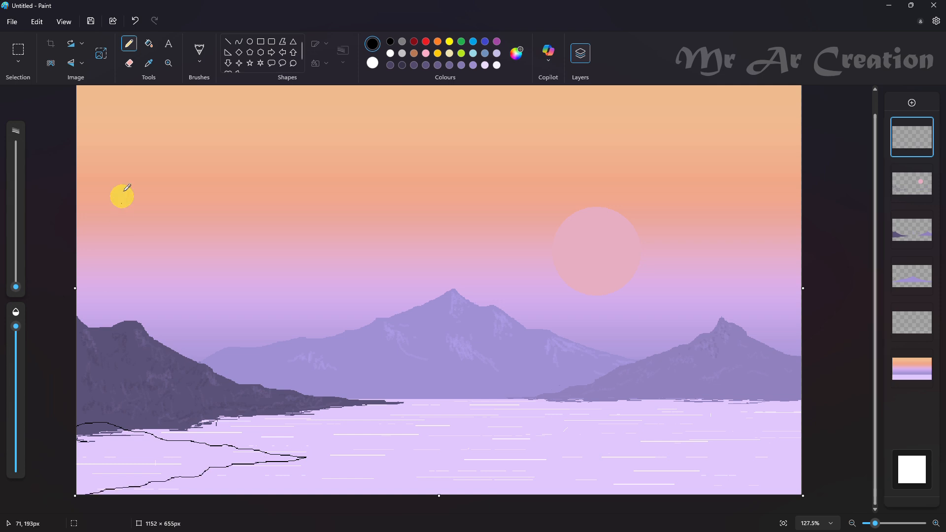
{"action": "left_click", "coordinate": [149, 43]}
{"action": "left_click", "coordinate": [197, 458]}
- Build up the bank's upper edge with a speckled black brush and pencil short horizontal lines along its lower shoreline
{"action": "left_click", "coordinate": [127, 45]}
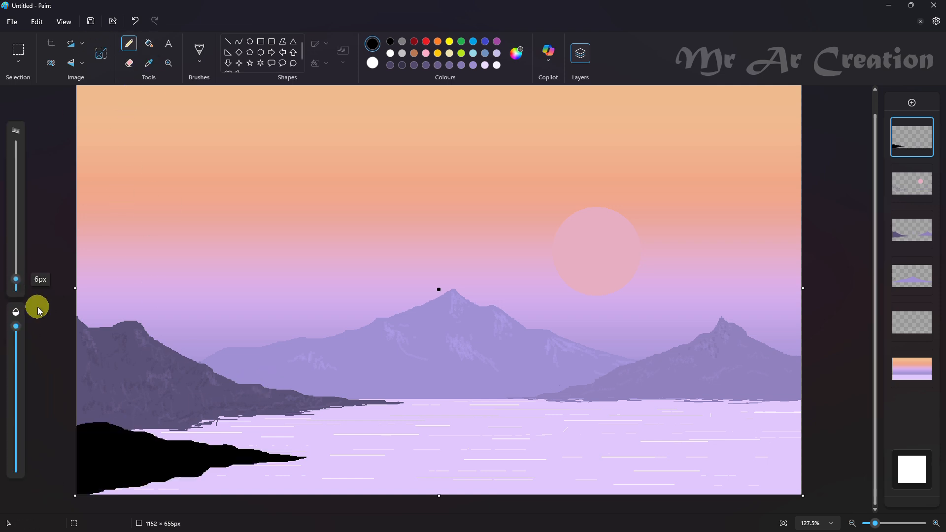
{"action": "left_click_drag", "start_coordinate": [15, 278], "coordinate": [16, 261]}
{"action": "mouse_move", "coordinate": [130, 427]}
{"action": "left_mouse_down"}
{"action": "mouse_move", "coordinate": [115, 455]}
{"action": "mouse_move", "coordinate": [44, 299]}
{"action": "mouse_move", "coordinate": [83, 380]}
{"action": "mouse_move", "coordinate": [118, 415]}
{"action": "left_mouse_up"}
{"action": "left_click", "coordinate": [199, 61]}
{"action": "left_click", "coordinate": [283, 157]}
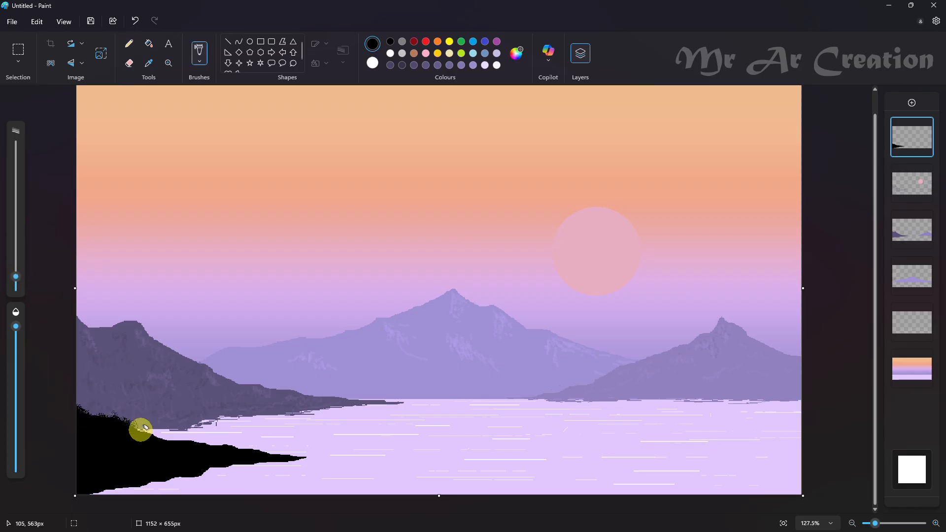
{"action": "mouse_move", "coordinate": [231, 449]}
{"action": "left_mouse_down"}
{"action": "mouse_move", "coordinate": [282, 455]}
{"action": "mouse_move", "coordinate": [211, 442]}
{"action": "left_mouse_up"}
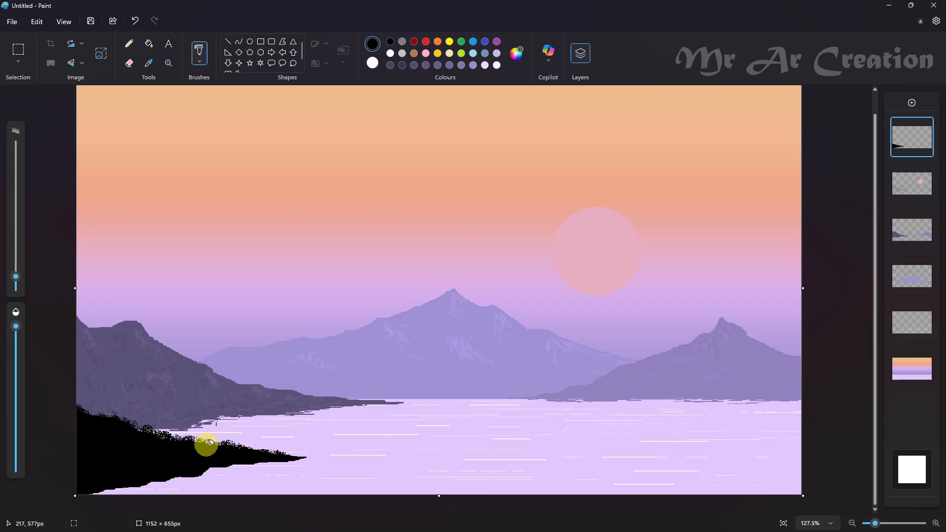
{"action": "left_click", "coordinate": [129, 44]}
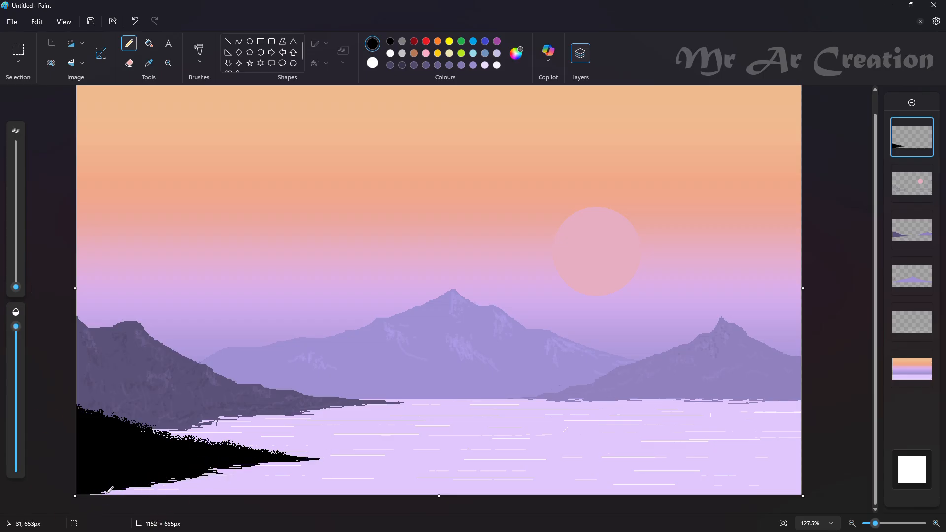
{"action": "scroll", "coordinate": [200, 487], "scroll_direction": "down", "scroll_amount": 1}
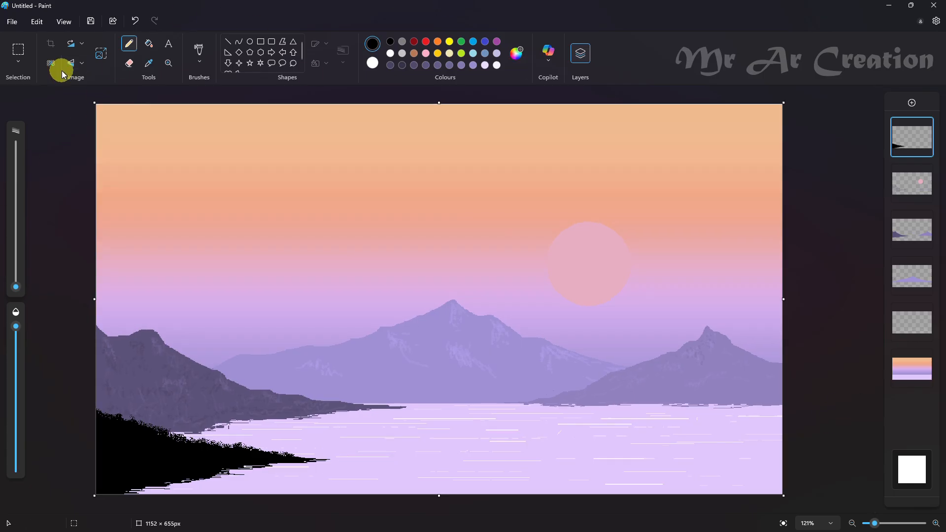
- Pencil a curved black tree trunk rising from the left bank with tapering main branches, undoing the misplaced strokes
{"action": "left_click_drag", "start_coordinate": [15, 286], "coordinate": [20, 273]}
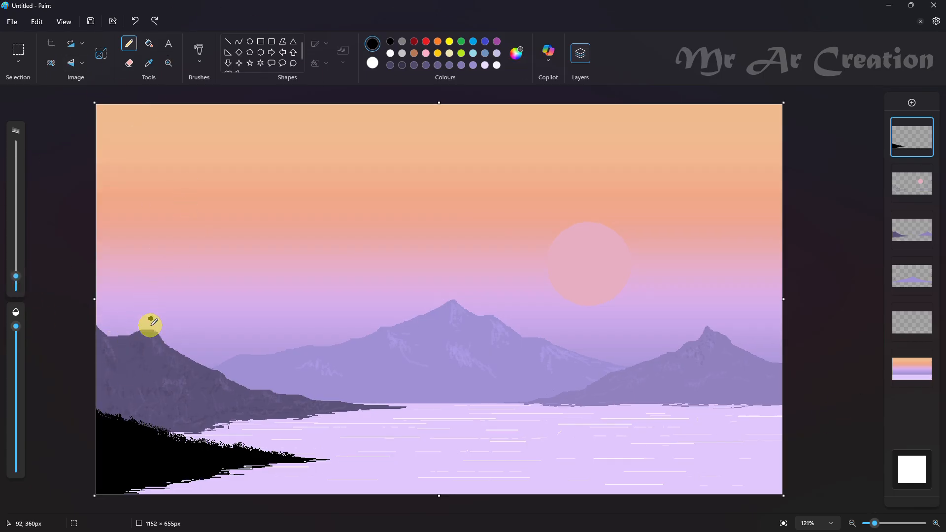
{"action": "key", "text": "ctrl+z"}
{"action": "mouse_move", "coordinate": [161, 357]}
{"action": "left_mouse_down"}
{"action": "mouse_move", "coordinate": [120, 416]}
{"action": "mouse_move", "coordinate": [150, 351]}
{"action": "mouse_move", "coordinate": [142, 337]}
{"action": "left_mouse_up"}
{"action": "key", "text": "ctrl+z"}
{"action": "left_click_drag", "start_coordinate": [173, 381], "coordinate": [185, 374]}
{"action": "scroll", "coordinate": [94, 401], "scroll_direction": "up", "scroll_amount": 1}
{"action": "scroll", "coordinate": [96, 398], "scroll_direction": "up", "scroll_amount": 2}
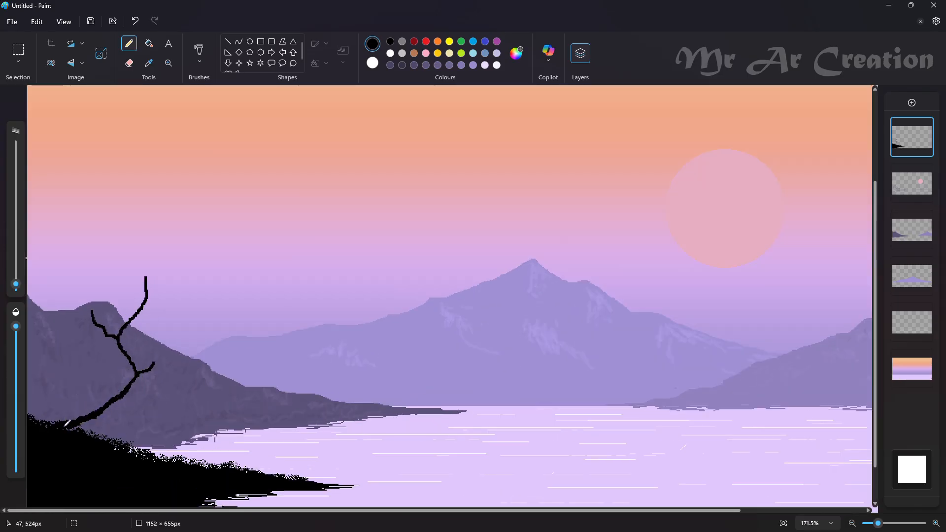
{"action": "scroll", "coordinate": [99, 399], "scroll_direction": "up", "scroll_amount": 3}
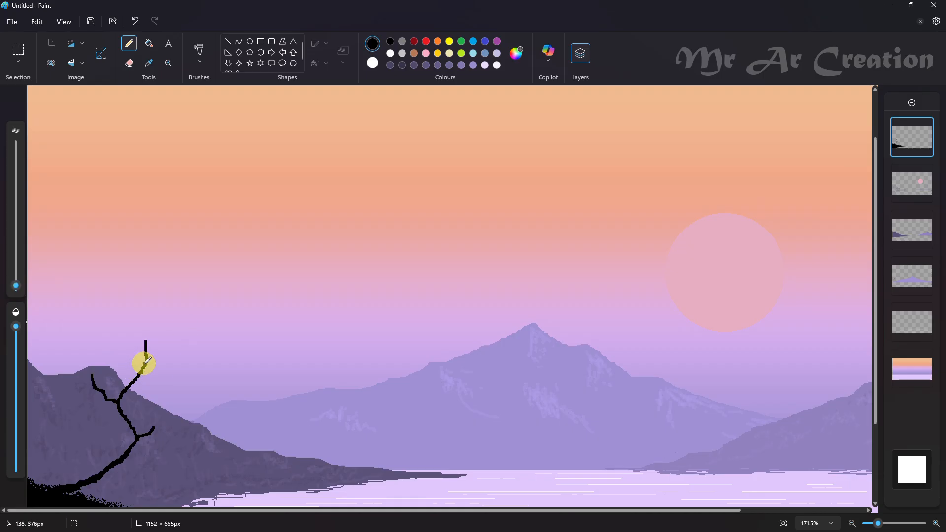
{"action": "scroll", "coordinate": [98, 363], "scroll_direction": "down", "scroll_amount": 2}
{"action": "scroll", "coordinate": [119, 368], "scroll_direction": "up", "scroll_amount": 3}
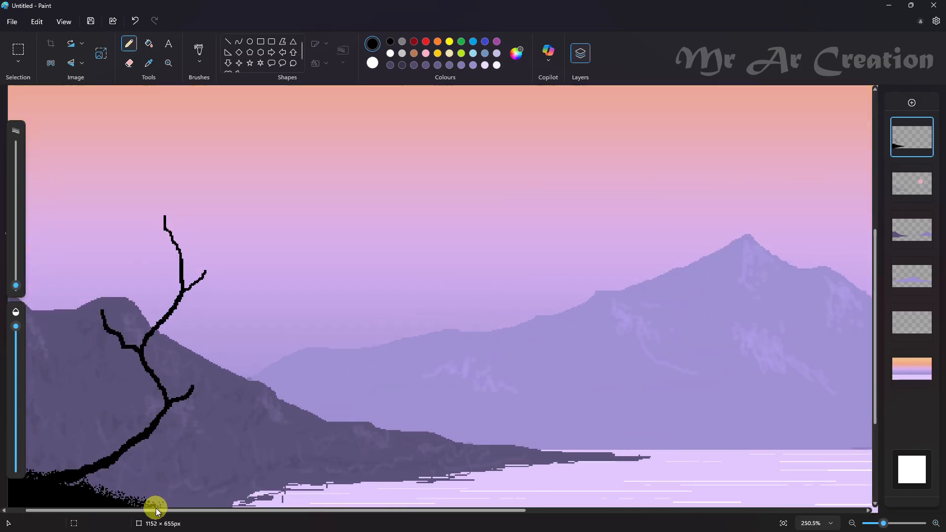
- Extend the small tree's left branch outward and fork its lower right branch with thinner pencil strokes
{"action": "left_click_drag", "start_coordinate": [154, 510], "coordinate": [128, 510]}
{"action": "scroll", "coordinate": [121, 354], "scroll_direction": "up", "scroll_amount": 1}
{"action": "left_click_drag", "start_coordinate": [109, 339], "coordinate": [141, 397]}
{"action": "key", "text": "ctrl+z"}
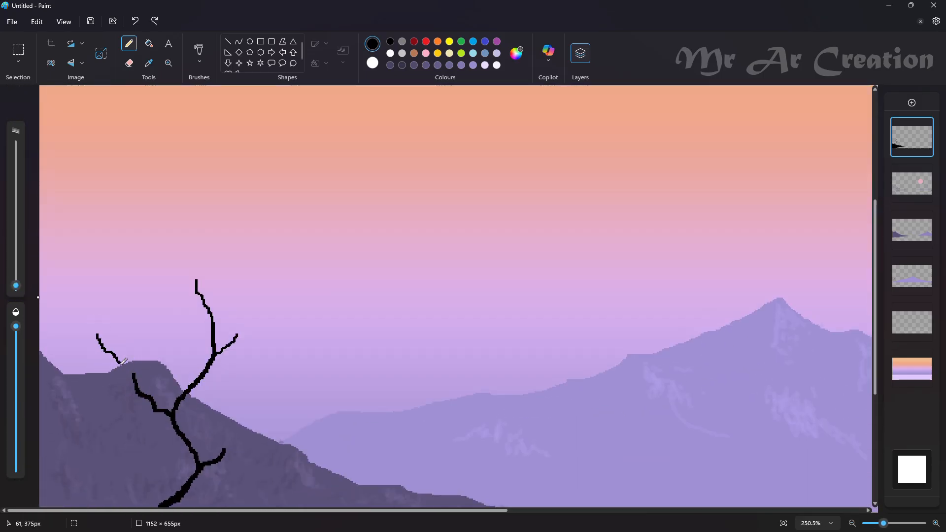
{"action": "left_click_drag", "start_coordinate": [120, 364], "coordinate": [133, 374]}
{"action": "scroll", "coordinate": [207, 405], "scroll_direction": "down", "scroll_amount": 1}
{"action": "mouse_move", "coordinate": [224, 386]}
{"action": "left_mouse_down"}
{"action": "mouse_move", "coordinate": [194, 405]}
{"action": "mouse_move", "coordinate": [220, 367]}
{"action": "left_mouse_up"}
{"action": "left_click", "coordinate": [16, 286]}
{"action": "scroll", "coordinate": [108, 307], "scroll_direction": "up", "scroll_amount": 1}
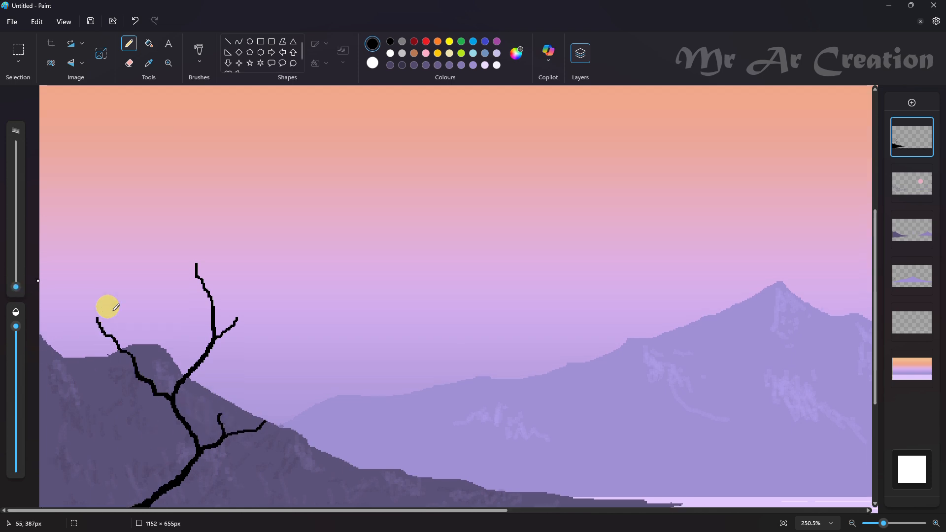
- Add fine forked twigs to the ends of the small tree's left, lower right and upper right branches
{"action": "scroll", "coordinate": [116, 320], "scroll_direction": "up", "scroll_amount": 1}
{"action": "mouse_move", "coordinate": [113, 354]}
{"action": "left_mouse_down"}
{"action": "mouse_move", "coordinate": [87, 340]}
{"action": "mouse_move", "coordinate": [101, 342]}
{"action": "mouse_move", "coordinate": [80, 343]}
{"action": "left_mouse_up"}
{"action": "key", "text": "ctrl+z"}
{"action": "key", "text": "ctrl+z"}
{"action": "key", "text": "ctrl+z"}
{"action": "left_click_drag", "start_coordinate": [121, 366], "coordinate": [165, 360]}
{"action": "mouse_move", "coordinate": [266, 437]}
{"action": "left_mouse_down"}
{"action": "mouse_move", "coordinate": [298, 438]}
{"action": "mouse_move", "coordinate": [284, 422]}
{"action": "left_mouse_up"}
{"action": "mouse_move", "coordinate": [220, 430]}
{"action": "left_mouse_down"}
{"action": "mouse_move", "coordinate": [214, 406]}
{"action": "mouse_move", "coordinate": [241, 409]}
{"action": "left_mouse_up"}
{"action": "scroll", "coordinate": [302, 395], "scroll_direction": "up", "scroll_amount": 3}
{"action": "left_click_drag", "start_coordinate": [235, 368], "coordinate": [240, 398]}
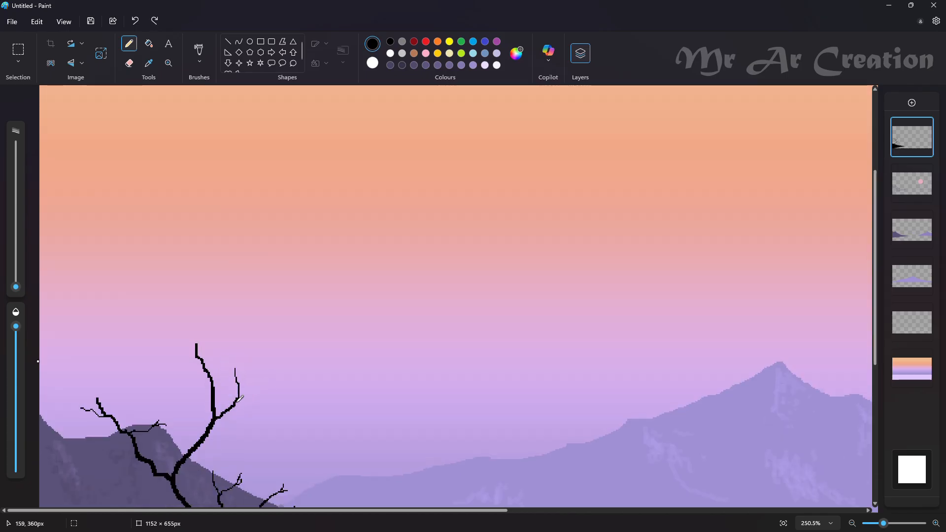
{"action": "scroll", "coordinate": [274, 380], "scroll_direction": "down", "scroll_amount": 5}
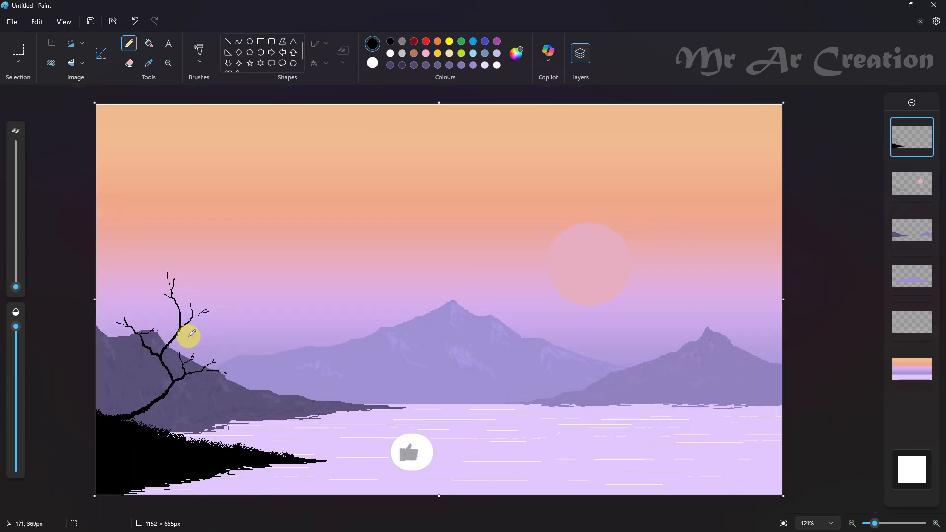
- Refine the fine twigs around the small tree's upper and left branches, undoing the misplaced strokes
{"action": "scroll", "coordinate": [188, 336], "scroll_direction": "up", "scroll_amount": 5}
{"action": "left_click_drag", "start_coordinate": [168, 318], "coordinate": [157, 334]}
{"action": "key", "text": "ctrl+z"}
{"action": "key", "text": "ctrl+z"}
{"action": "key", "text": "ctrl+z"}
{"action": "mouse_move", "coordinate": [144, 284]}
{"action": "left_mouse_down"}
{"action": "mouse_move", "coordinate": [163, 333]}
{"action": "mouse_move", "coordinate": [146, 329]}
{"action": "mouse_move", "coordinate": [160, 346]}
{"action": "mouse_move", "coordinate": [178, 304]}
{"action": "mouse_move", "coordinate": [156, 304]}
{"action": "mouse_move", "coordinate": [153, 315]}
{"action": "left_mouse_up"}
{"action": "key", "text": "ctrl+z"}
{"action": "key", "text": "ctrl+z"}
{"action": "key", "text": "ctrl+z"}
{"action": "scroll", "coordinate": [189, 301], "scroll_direction": "down", "scroll_amount": 5}
- Enlarge the speckled brush and dab black foliage clusters on the small tree's left, lower right and upper right branches
{"action": "left_click", "coordinate": [199, 50]}
{"action": "left_click_drag", "start_coordinate": [15, 279], "coordinate": [15, 267]}
{"action": "left_click_drag", "start_coordinate": [120, 320], "coordinate": [159, 316]}
{"action": "left_click_drag", "start_coordinate": [182, 347], "coordinate": [233, 361]}
{"action": "left_click_drag", "start_coordinate": [188, 302], "coordinate": [226, 307]}
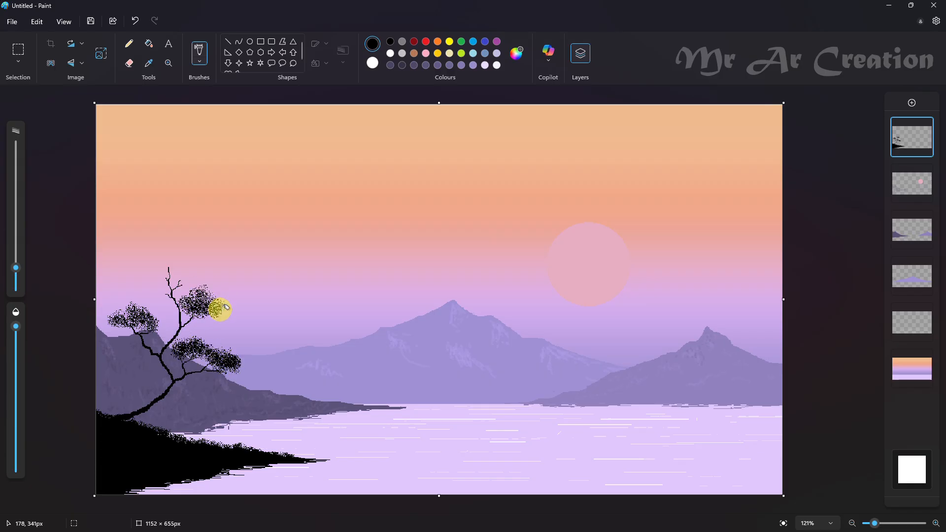
- Dab foliage on the small tree's top and widen its left cluster with a larger speckled brush, undoing the stray dab
{"action": "mouse_move", "coordinate": [166, 265]}
{"action": "left_mouse_down"}
{"action": "mouse_move", "coordinate": [173, 277]}
{"action": "mouse_move", "coordinate": [163, 280]}
{"action": "mouse_move", "coordinate": [173, 282]}
{"action": "mouse_move", "coordinate": [151, 317]}
{"action": "mouse_move", "coordinate": [134, 298]}
{"action": "left_mouse_up"}
{"action": "left_click_drag", "start_coordinate": [15, 267], "coordinate": [16, 261]}
{"action": "left_click", "coordinate": [104, 322]}
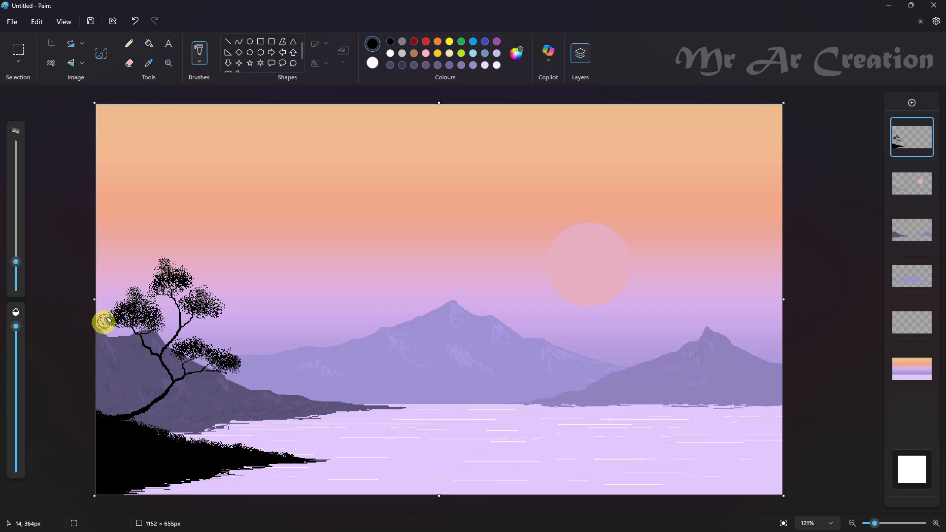
{"action": "left_click", "coordinate": [134, 321]}
{"action": "key", "text": "ctrl+z"}
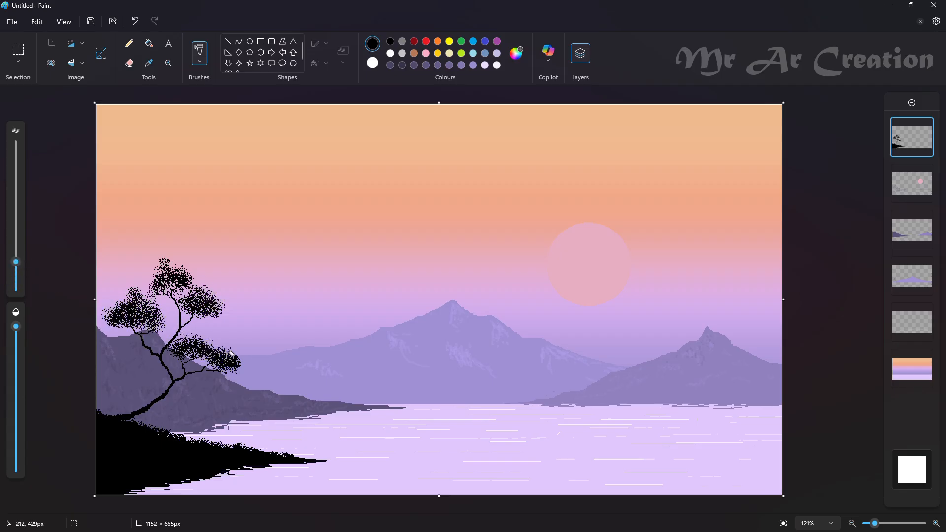
- Pencil thin black grass blades on the bank beside the small tree's trunk
{"action": "left_click", "coordinate": [129, 43]}
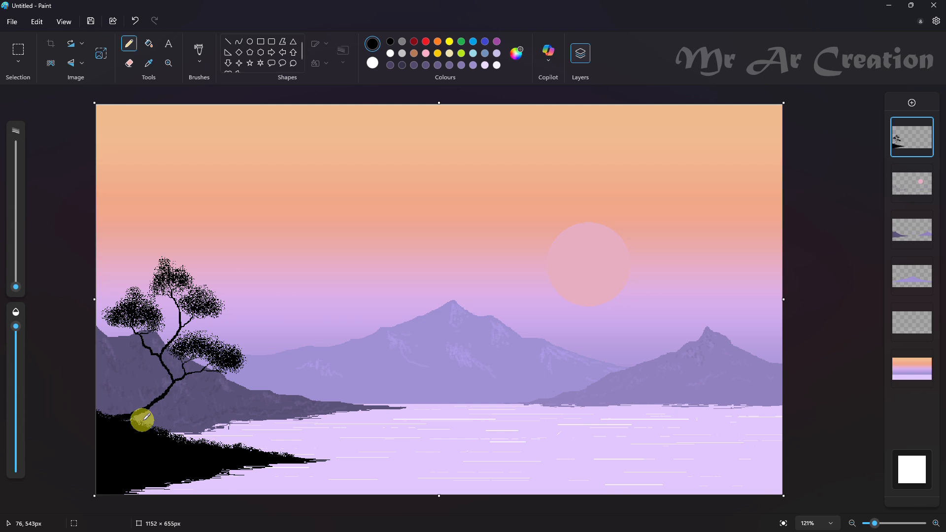
{"action": "mouse_move", "coordinate": [123, 395]}
{"action": "left_mouse_down"}
{"action": "mouse_move", "coordinate": [119, 418]}
{"action": "mouse_move", "coordinate": [99, 404]}
{"action": "mouse_move", "coordinate": [159, 418]}
{"action": "mouse_move", "coordinate": [110, 407]}
{"action": "mouse_move", "coordinate": [129, 410]}
{"action": "left_mouse_up"}
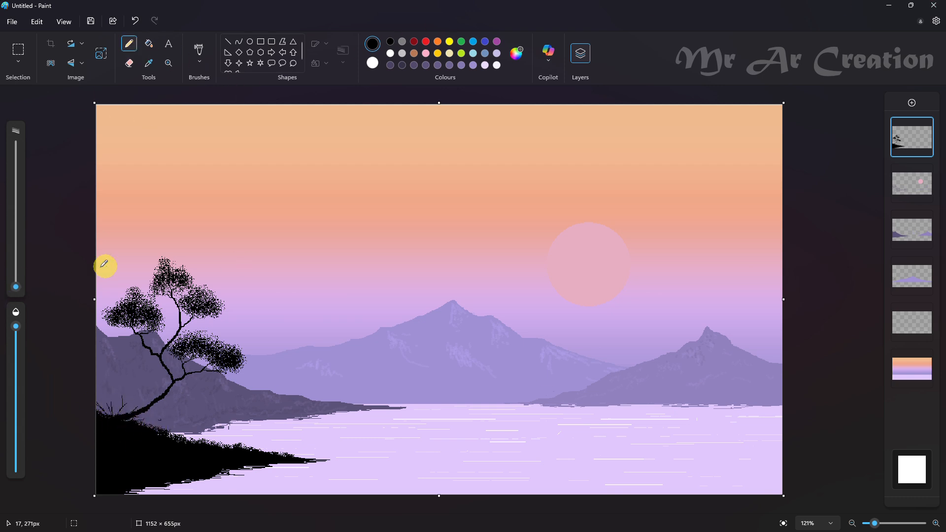
- Pencil a thick black limb curving from the lower right canvas edge past the sun, redrawing the first attempt
{"action": "left_click_drag", "start_coordinate": [16, 287], "coordinate": [18, 274]}
{"action": "left_click_drag", "start_coordinate": [458, 240], "coordinate": [783, 432]}
{"action": "key", "text": "ctrl+z"}
{"action": "mouse_move", "coordinate": [490, 274]}
{"action": "left_mouse_down"}
{"action": "mouse_move", "coordinate": [645, 310]}
{"action": "mouse_move", "coordinate": [678, 355]}
{"action": "mouse_move", "coordinate": [793, 426]}
{"action": "left_mouse_up"}
{"action": "mouse_move", "coordinate": [671, 345]}
{"action": "left_mouse_down"}
{"action": "mouse_move", "coordinate": [796, 425]}
{"action": "mouse_move", "coordinate": [683, 358]}
{"action": "mouse_move", "coordinate": [766, 410]}
{"action": "left_mouse_up"}
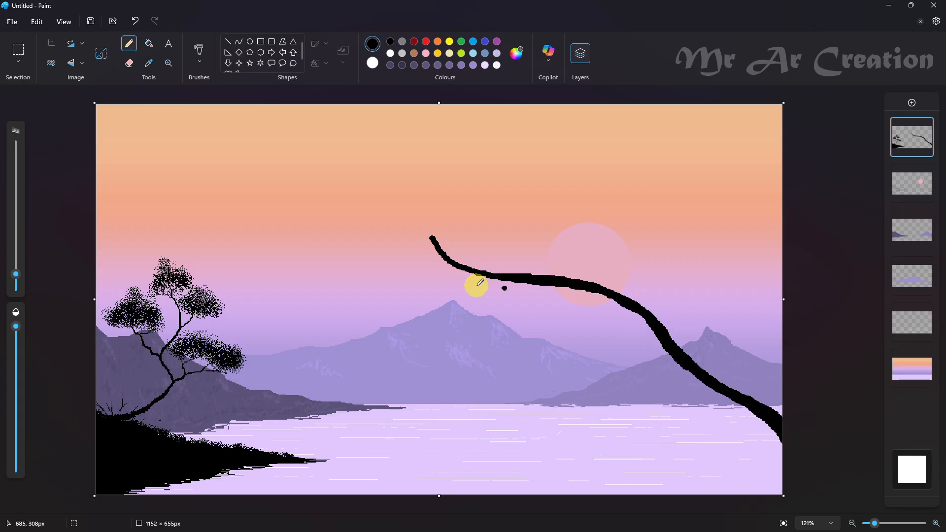
- Pencil an upright branch rising from the large limb right of the sun, with a fork reaching toward the upper right
{"action": "left_click_drag", "start_coordinate": [646, 231], "coordinate": [659, 309]}
{"action": "left_click_drag", "start_coordinate": [16, 274], "coordinate": [16, 279]}
{"action": "left_click_drag", "start_coordinate": [628, 153], "coordinate": [630, 177]}
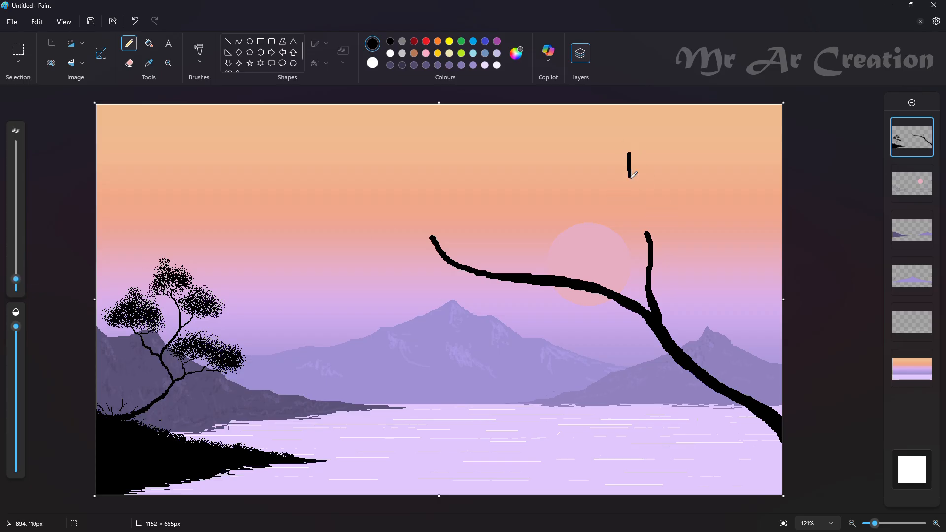
{"action": "left_click_drag", "start_coordinate": [643, 207], "coordinate": [661, 167]}
{"action": "left_click_drag", "start_coordinate": [654, 190], "coordinate": [721, 178]}
{"action": "left_click_drag", "start_coordinate": [584, 132], "coordinate": [646, 225]}
{"action": "key", "text": "ctrl+z"}
{"action": "key", "text": "ctrl+z"}
{"action": "mouse_move", "coordinate": [660, 183]}
{"action": "left_mouse_down"}
{"action": "mouse_move", "coordinate": [692, 176]}
{"action": "mouse_move", "coordinate": [720, 144]}
{"action": "left_mouse_up"}
- Extend the large limb's free end toward the upper left with progressively thinner pencil strokes, undoing the misplaced ones
{"action": "left_click_drag", "start_coordinate": [619, 265], "coordinate": [563, 274]}
{"action": "mouse_move", "coordinate": [432, 238]}
{"action": "left_mouse_down"}
{"action": "mouse_move", "coordinate": [354, 194]}
{"action": "mouse_move", "coordinate": [371, 205]}
{"action": "left_mouse_up"}
{"action": "key", "text": "ctrl+z"}
{"action": "key", "text": "ctrl+z"}
{"action": "left_click_drag", "start_coordinate": [16, 279], "coordinate": [16, 284]}
{"action": "key", "text": "ctrl+z"}
{"action": "mouse_move", "coordinate": [372, 206]}
{"action": "left_mouse_down"}
{"action": "mouse_move", "coordinate": [299, 204]}
{"action": "mouse_move", "coordinate": [299, 158]}
{"action": "mouse_move", "coordinate": [379, 211]}
{"action": "left_mouse_up"}
{"action": "key", "text": "ctrl+z"}
{"action": "mouse_move", "coordinate": [451, 262]}
{"action": "left_mouse_down"}
{"action": "mouse_move", "coordinate": [264, 234]}
{"action": "mouse_move", "coordinate": [364, 233]}
{"action": "mouse_move", "coordinate": [448, 262]}
{"action": "left_mouse_up"}
{"action": "key", "text": "ctrl+z"}
{"action": "key", "text": "ctrl+z"}
{"action": "scroll", "coordinate": [420, 279], "scroll_direction": "up", "scroll_amount": 3}
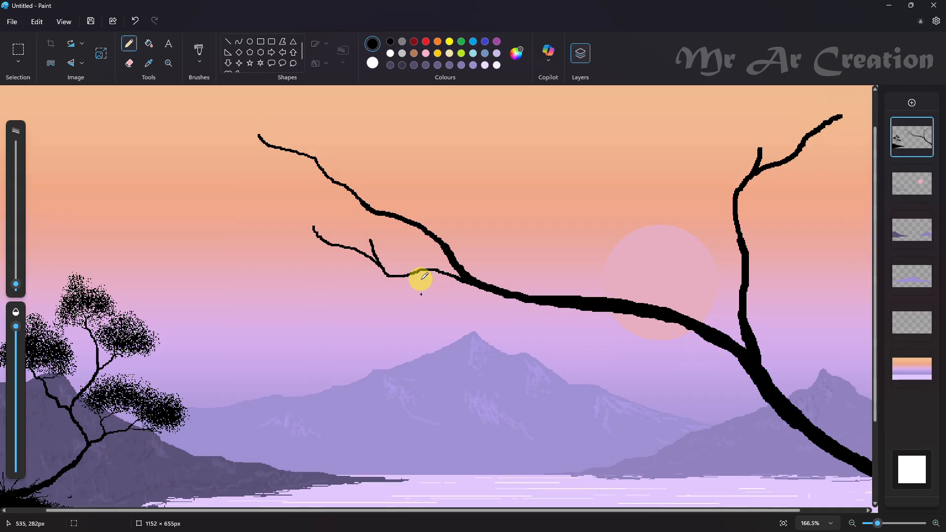
- Undo the lower fork on the left end of the large limb and pencil an upward side branch there instead
{"action": "left_click_drag", "start_coordinate": [416, 224], "coordinate": [445, 282]}
{"action": "key", "text": "ctrl+z"}
{"action": "key", "text": "ctrl+z"}
{"action": "key", "text": "ctrl+z"}
{"action": "key", "text": "ctrl+z"}
{"action": "left_click_drag", "start_coordinate": [408, 214], "coordinate": [453, 301]}
- Pencil an upward fork on the right upright branch and extend its outer branches to the upper right canvas edge
{"action": "scroll", "coordinate": [461, 302], "scroll_direction": "down", "scroll_amount": 6}
{"action": "scroll", "coordinate": [633, 190], "scroll_direction": "up", "scroll_amount": 5}
{"action": "mouse_move", "coordinate": [686, 138]}
{"action": "left_mouse_down"}
{"action": "mouse_move", "coordinate": [676, 152]}
{"action": "mouse_move", "coordinate": [671, 225]}
{"action": "left_mouse_up"}
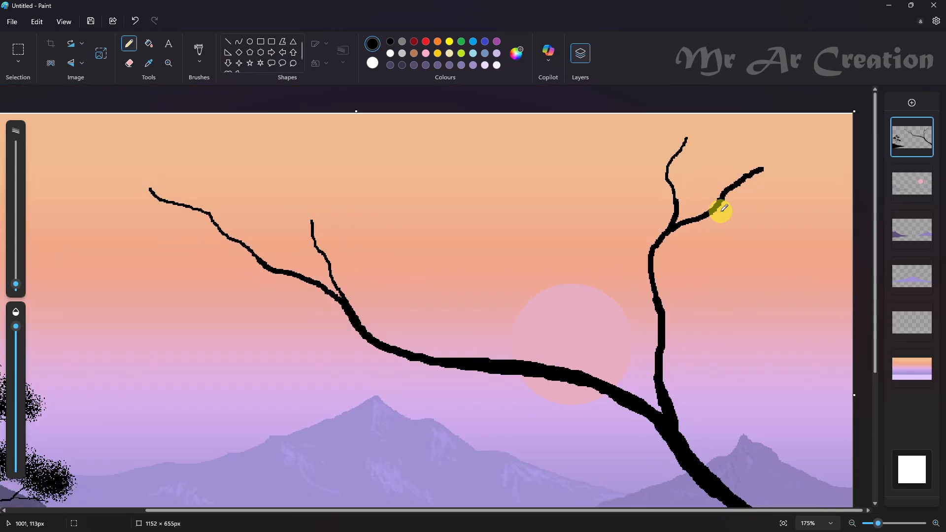
{"action": "mouse_move", "coordinate": [760, 170]}
{"action": "left_mouse_down"}
{"action": "mouse_move", "coordinate": [827, 121]}
{"action": "mouse_move", "coordinate": [859, 116]}
{"action": "left_mouse_up"}
{"action": "scroll", "coordinate": [859, 116], "scroll_direction": "down", "scroll_amount": 3}
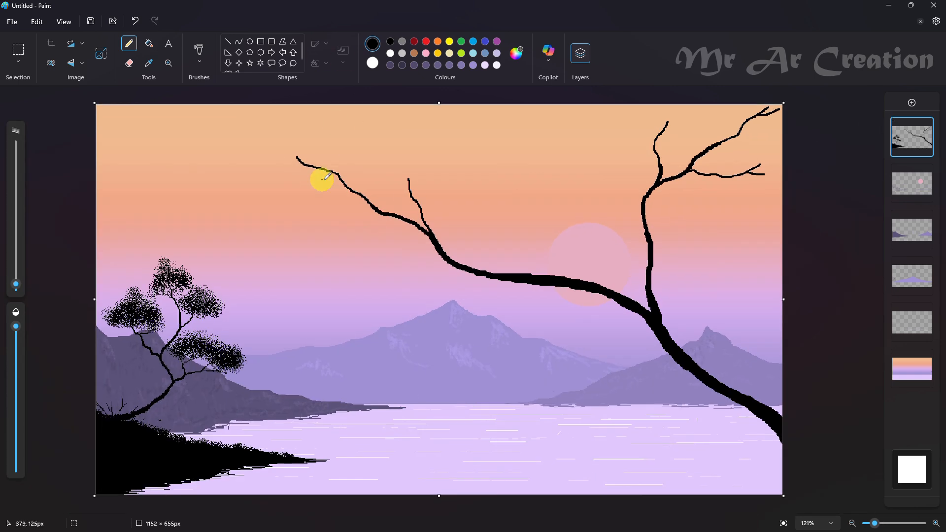
- Pencil a thin lower branch extending left from the large limb above the central mountain, with finer twigs near its end
{"action": "left_click_drag", "start_coordinate": [466, 288], "coordinate": [532, 277]}
{"action": "scroll", "coordinate": [535, 278], "scroll_direction": "up", "scroll_amount": 3}
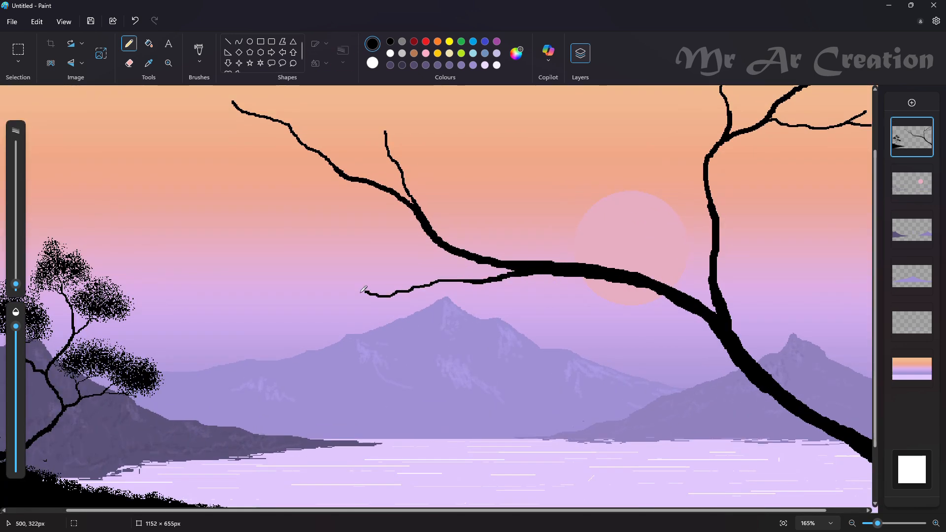
{"action": "key", "text": "ctrl+z"}
{"action": "left_click_drag", "start_coordinate": [16, 284], "coordinate": [16, 285]}
{"action": "mouse_move", "coordinate": [288, 259]}
{"action": "left_mouse_down"}
{"action": "mouse_move", "coordinate": [332, 283]}
{"action": "mouse_move", "coordinate": [400, 287]}
{"action": "mouse_move", "coordinate": [373, 267]}
{"action": "left_mouse_up"}
{"action": "left_click_drag", "start_coordinate": [348, 245], "coordinate": [368, 270]}
{"action": "key", "text": "ctrl+z"}
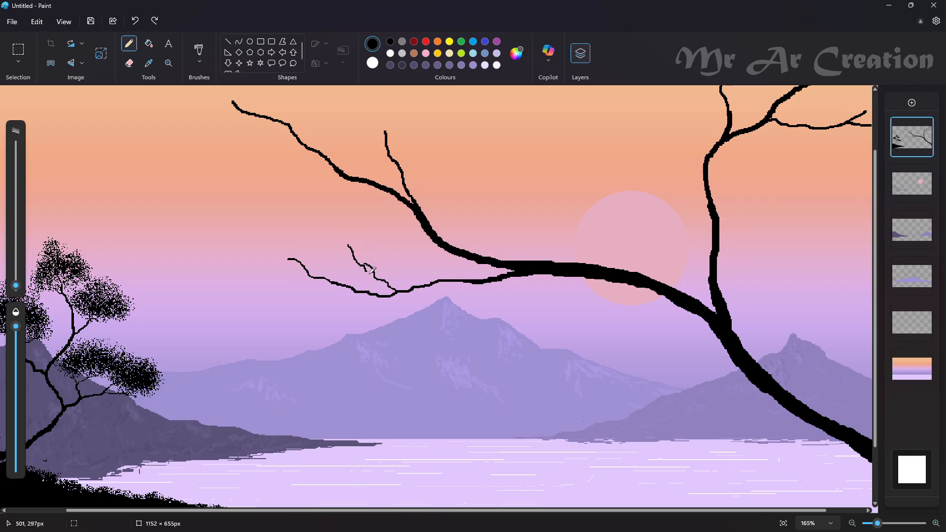
- Fork the lower left branch's tip with fine twigs and try twigs on the upward side branch, undoing the misplaced strokes
{"action": "scroll", "coordinate": [243, 222], "scroll_direction": "up", "scroll_amount": 2}
{"action": "mouse_move", "coordinate": [321, 348]}
{"action": "left_mouse_down"}
{"action": "mouse_move", "coordinate": [356, 374]}
{"action": "mouse_move", "coordinate": [276, 360]}
{"action": "left_mouse_up"}
{"action": "key", "text": "ctrl+z"}
{"action": "left_click_drag", "start_coordinate": [386, 215], "coordinate": [372, 159]}
{"action": "left_click_drag", "start_coordinate": [387, 215], "coordinate": [402, 185]}
{"action": "key", "text": "ctrl+z"}
{"action": "key", "text": "ctrl+z"}
- Lengthen the upward side branch and add fine forked twigs to it and to the upper left branch
{"action": "left_click_drag", "start_coordinate": [369, 154], "coordinate": [385, 239]}
{"action": "left_click_drag", "start_coordinate": [354, 227], "coordinate": [375, 235]}
{"action": "left_click_drag", "start_coordinate": [232, 183], "coordinate": [222, 177]}
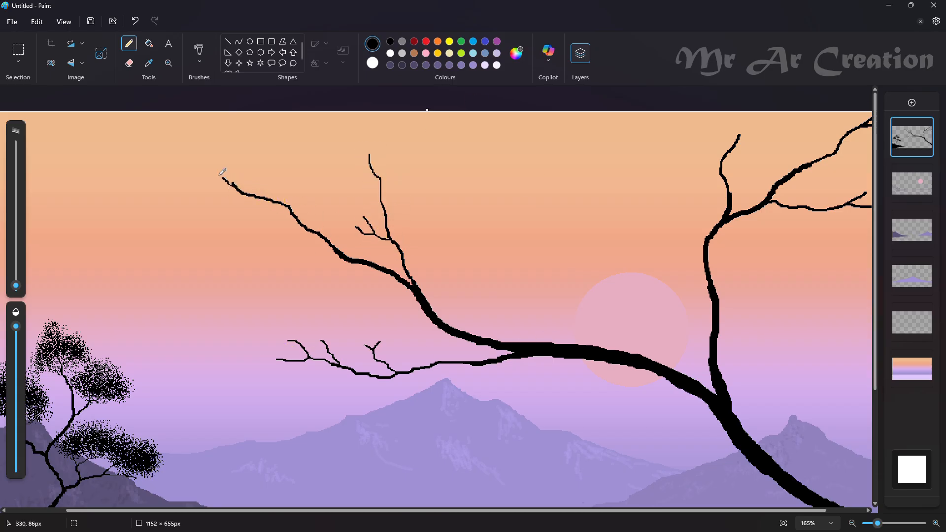
{"action": "left_click_drag", "start_coordinate": [325, 255], "coordinate": [274, 263]}
{"action": "scroll", "coordinate": [712, 214], "scroll_direction": "down", "scroll_amount": 3}
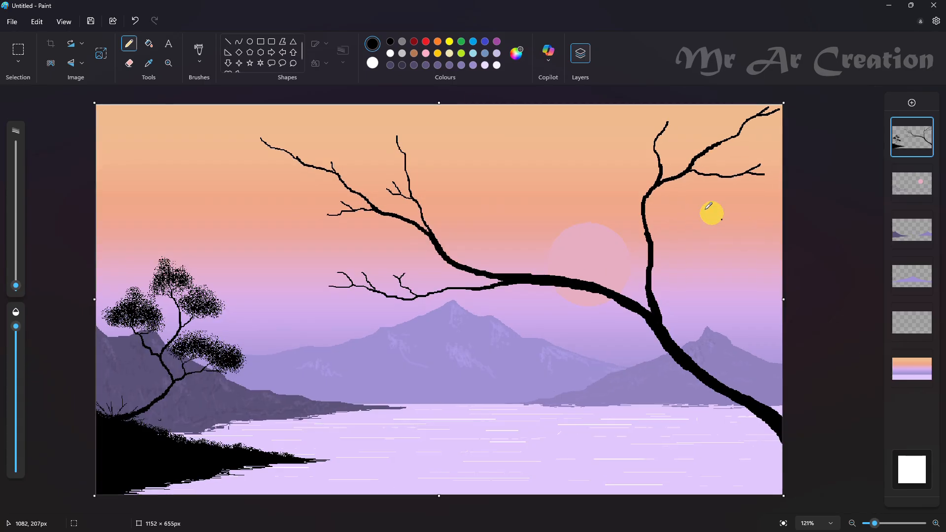
- Pencil fine forked twigs along the upper right branches and increase the pencil thickness
{"action": "scroll", "coordinate": [711, 213], "scroll_direction": "up", "scroll_amount": 1}
{"action": "left_click_drag", "start_coordinate": [690, 129], "coordinate": [746, 115]}
{"action": "left_click_drag", "start_coordinate": [724, 125], "coordinate": [744, 129]}
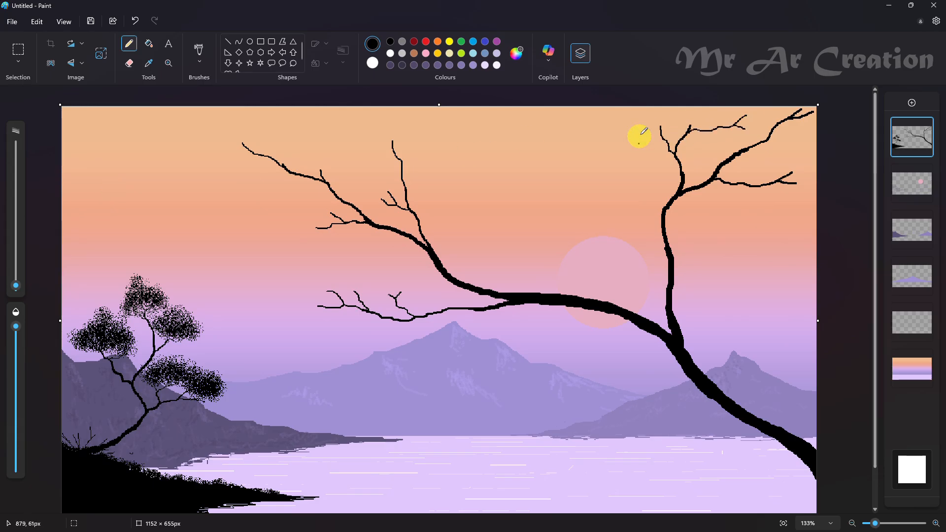
{"action": "left_click_drag", "start_coordinate": [661, 129], "coordinate": [643, 119]}
{"action": "left_click_drag", "start_coordinate": [723, 164], "coordinate": [746, 151]}
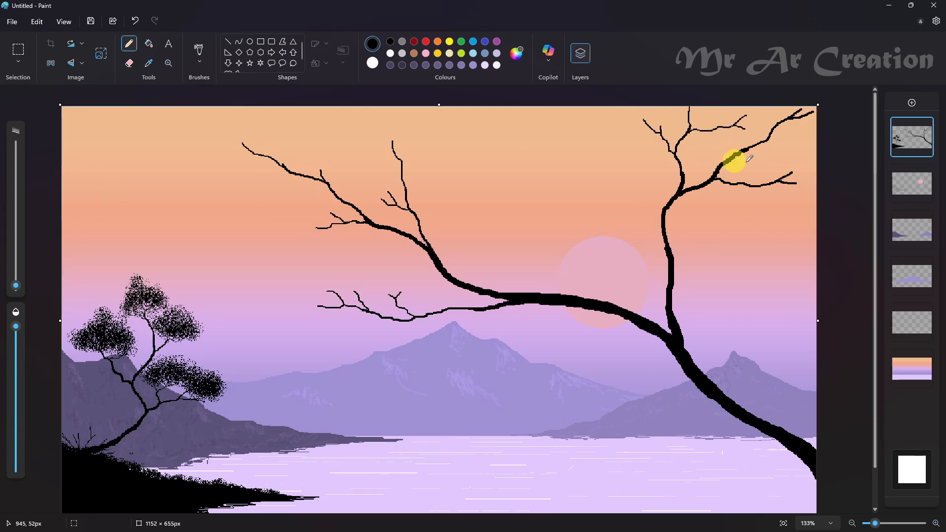
{"action": "left_click_drag", "start_coordinate": [794, 175], "coordinate": [818, 159]}
{"action": "left_click_drag", "start_coordinate": [746, 149], "coordinate": [776, 153]}
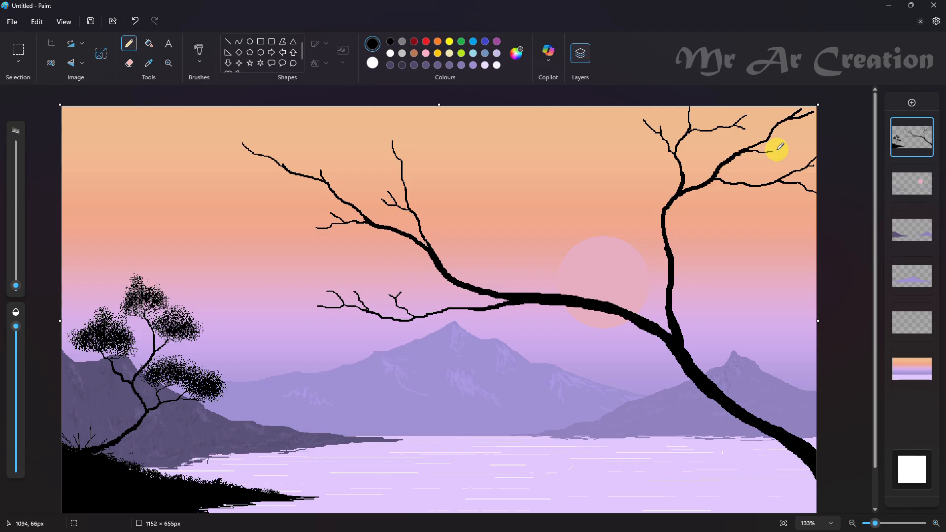
{"action": "left_click_drag", "start_coordinate": [38, 288], "coordinate": [39, 272]}
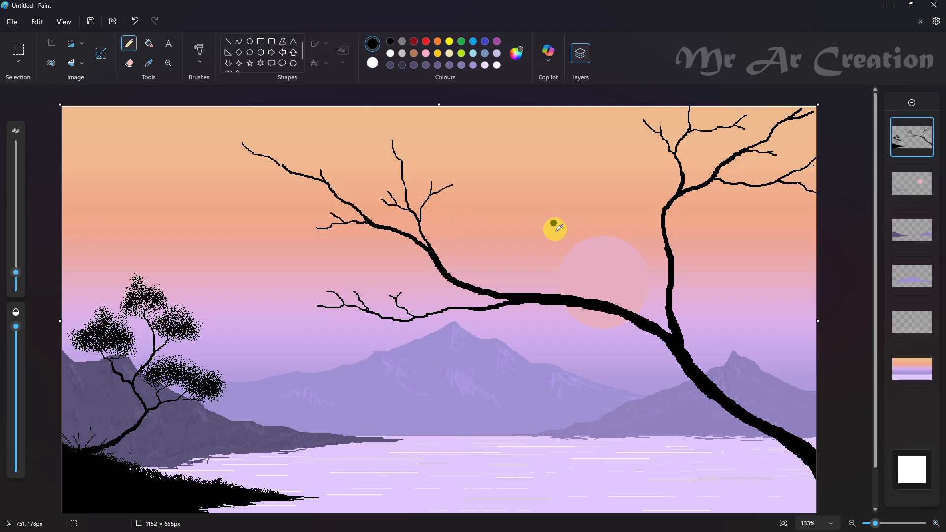
- Try a thick branch rising from the main limb across the sun in two different shapes, undoing the strokes
{"action": "left_click_drag", "start_coordinate": [576, 263], "coordinate": [618, 304]}
{"action": "left_click_drag", "start_coordinate": [16, 272], "coordinate": [15, 282]}
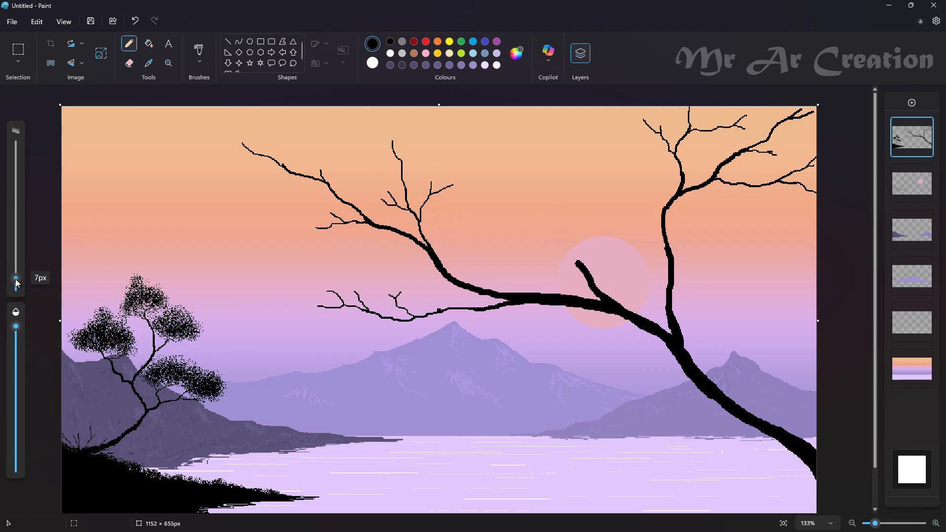
{"action": "left_click_drag", "start_coordinate": [531, 173], "coordinate": [537, 215]}
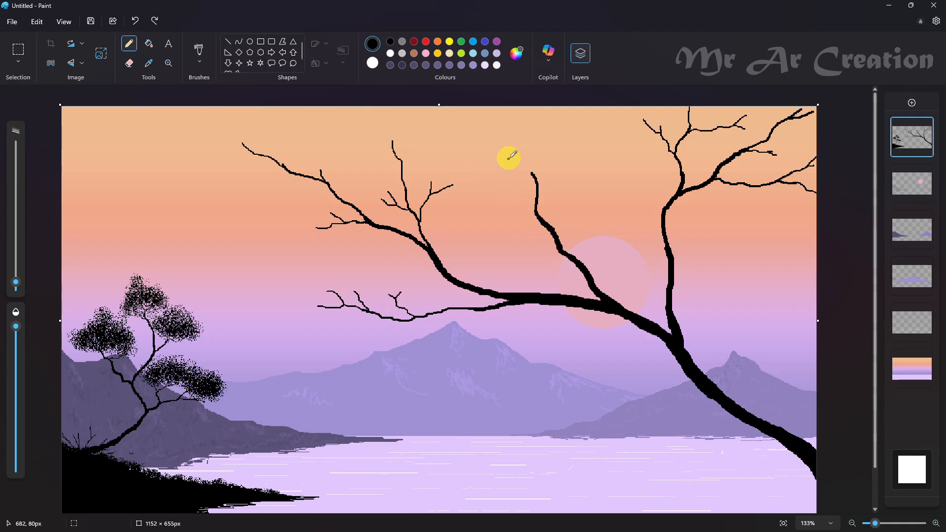
{"action": "key", "text": "ctrl+z"}
{"action": "key", "text": "ctrl+z"}
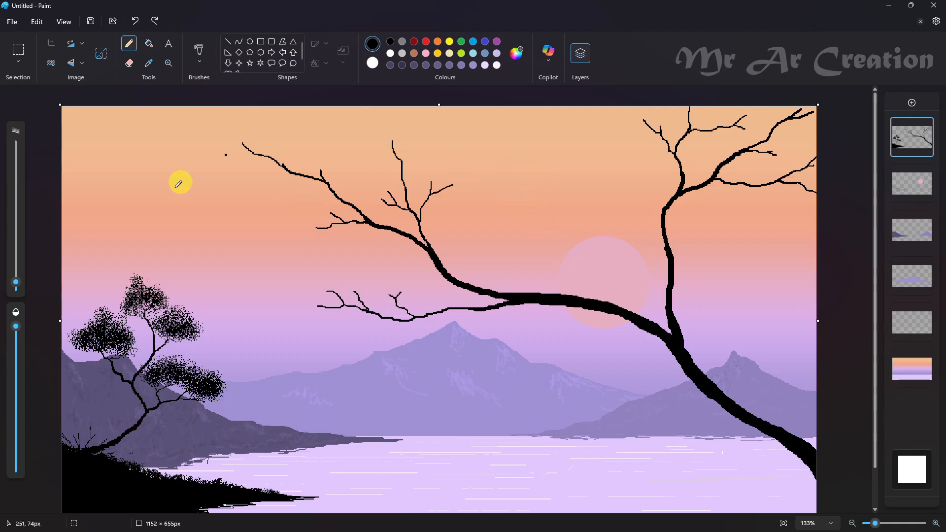
{"action": "left_click_drag", "start_coordinate": [16, 281], "coordinate": [16, 278]}
{"action": "left_click_drag", "start_coordinate": [575, 213], "coordinate": [575, 267]}
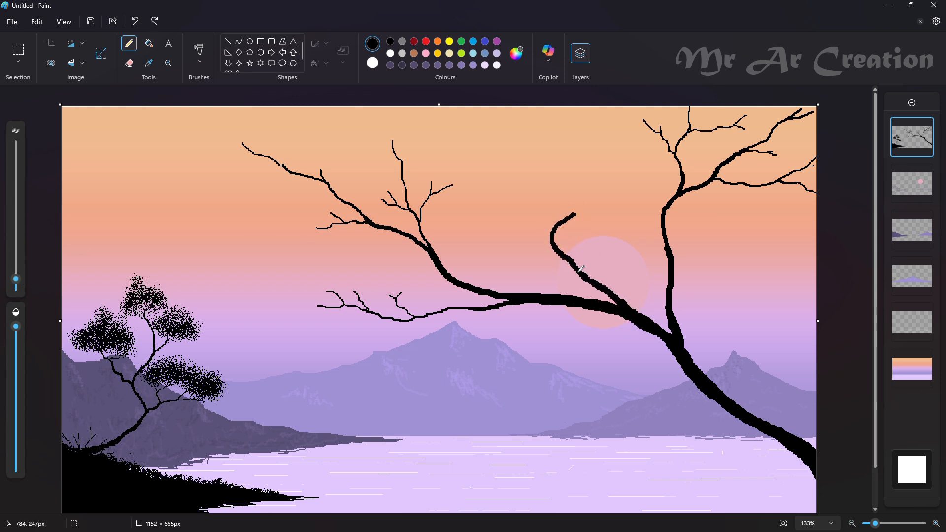
{"action": "key", "text": "ctrl+z"}
- Try a shorter branch rising from the main limb at the sun, with thinner forked twigs spreading above it
{"action": "left_click_drag", "start_coordinate": [558, 262], "coordinate": [574, 284]}
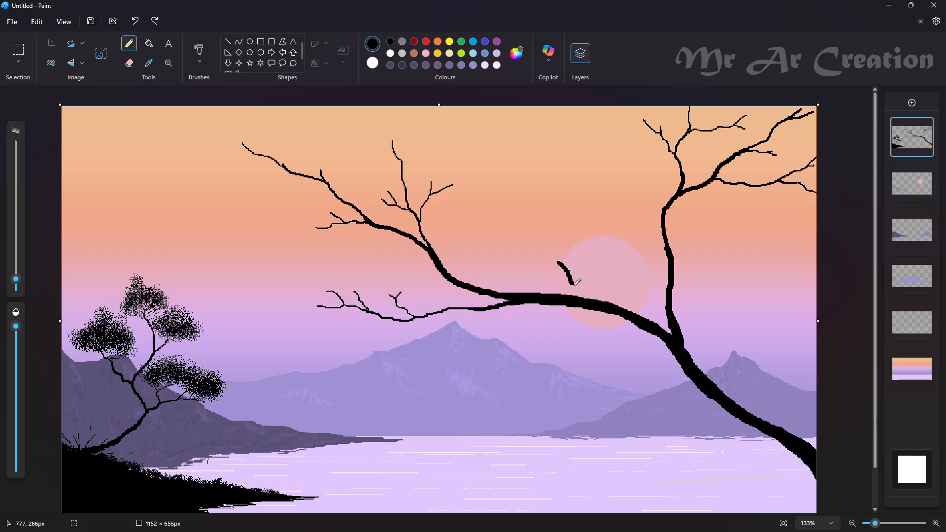
{"action": "left_click_drag", "start_coordinate": [632, 321], "coordinate": [686, 370]}
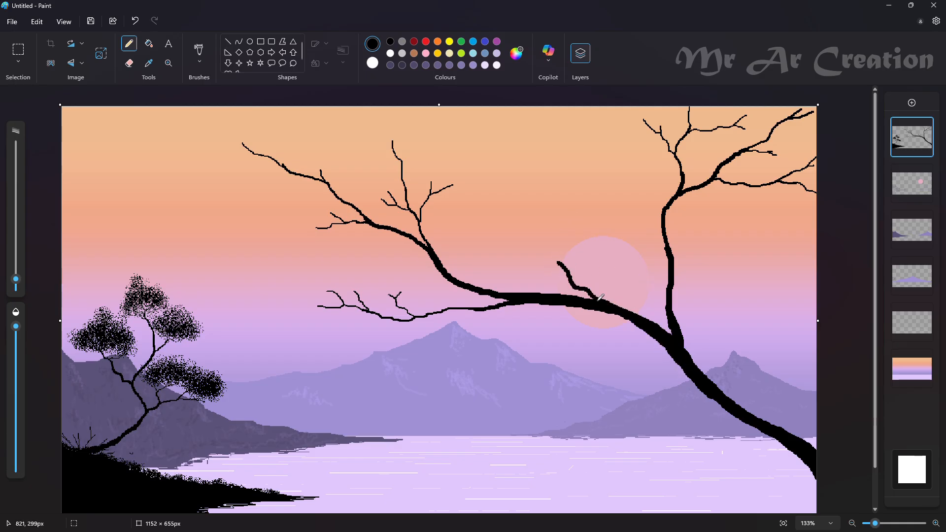
{"action": "left_click_drag", "start_coordinate": [15, 278], "coordinate": [15, 284]}
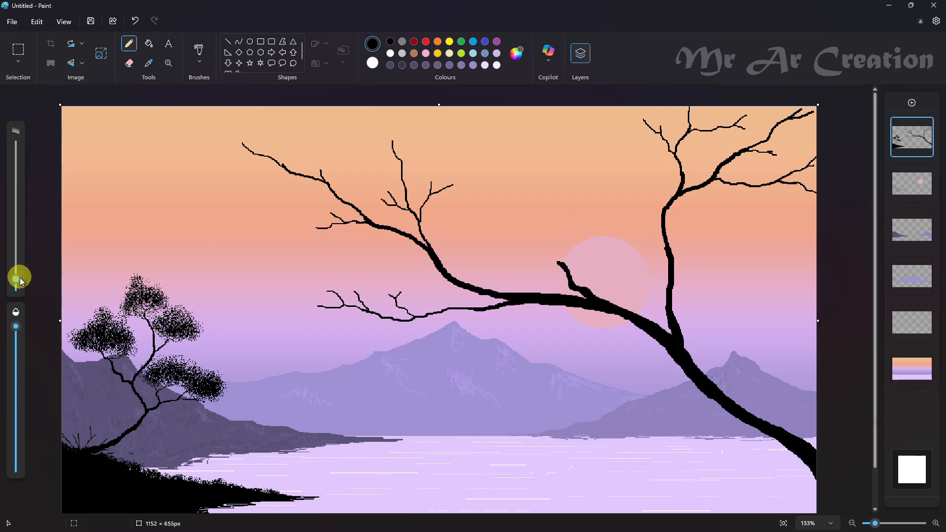
{"action": "left_click_drag", "start_coordinate": [518, 190], "coordinate": [537, 242]}
{"action": "left_click_drag", "start_coordinate": [481, 225], "coordinate": [528, 237]}
{"action": "key", "text": "ctrl+z"}
{"action": "mouse_move", "coordinate": [521, 236]}
{"action": "left_mouse_down"}
{"action": "mouse_move", "coordinate": [530, 240]}
{"action": "mouse_move", "coordinate": [470, 170]}
{"action": "mouse_move", "coordinate": [516, 216]}
{"action": "mouse_move", "coordinate": [546, 198]}
{"action": "mouse_move", "coordinate": [532, 230]}
{"action": "mouse_move", "coordinate": [579, 172]}
{"action": "left_mouse_up"}
{"action": "key", "text": "ctrl+z"}
{"action": "key", "text": "ctrl+z"}
{"action": "left_click_drag", "start_coordinate": [556, 256], "coordinate": [584, 171]}
{"action": "mouse_move", "coordinate": [570, 212]}
{"action": "left_mouse_down"}
{"action": "mouse_move", "coordinate": [559, 256]}
{"action": "mouse_move", "coordinate": [602, 198]}
{"action": "mouse_move", "coordinate": [593, 197]}
{"action": "left_mouse_up"}
{"action": "key", "text": "ctrl+z"}
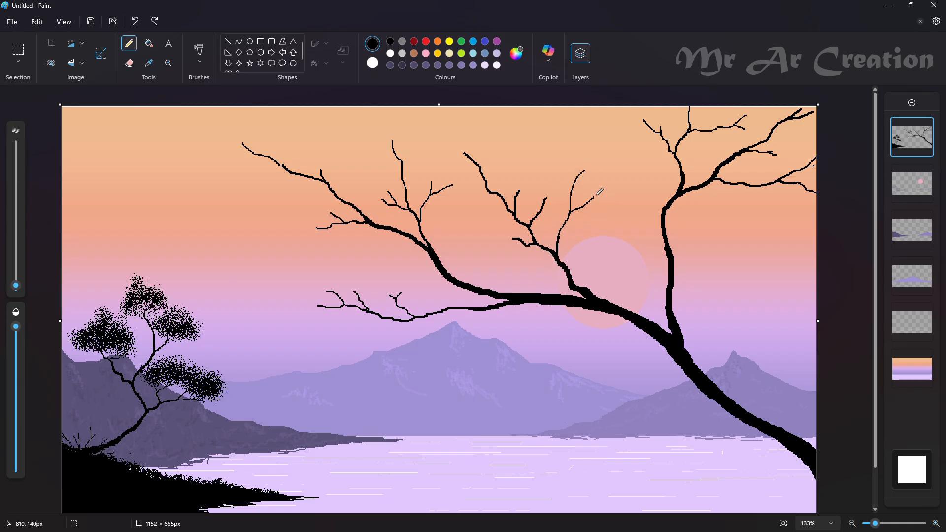
- Undo the forked twigs and the short branch rising from the main limb at the sun
{"action": "scroll", "coordinate": [679, 177], "scroll_direction": "down", "scroll_amount": 1}
{"action": "key", "text": "ctrl+z"}
{"action": "key", "text": "ctrl+z"}
{"action": "key", "text": "ctrl+z"}
{"action": "key", "text": "ctrl+z"}
{"action": "key", "text": "ctrl+z"}
{"action": "key", "text": "ctrl+z"}
{"action": "key", "text": "ctrl+z"}
{"action": "key", "text": "ctrl+z"}
{"action": "key", "text": "ctrl+y"}
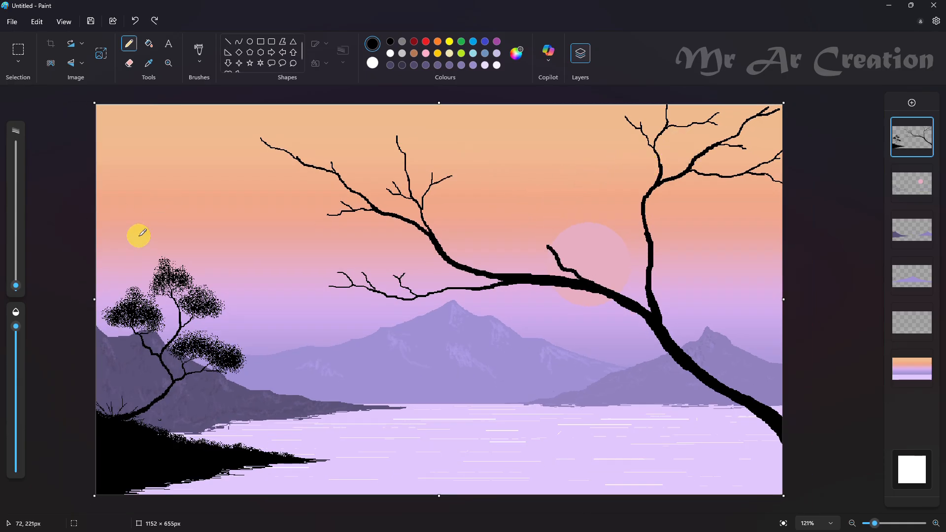
{"action": "key", "text": "ctrl+z"}
- Pencil a thin branch from the base of the right upright limb, slanting up and left across the sun
{"action": "left_click", "coordinate": [20, 282]}
{"action": "key", "text": "ctrl+z"}
{"action": "left_click_drag", "start_coordinate": [552, 181], "coordinate": [637, 258]}
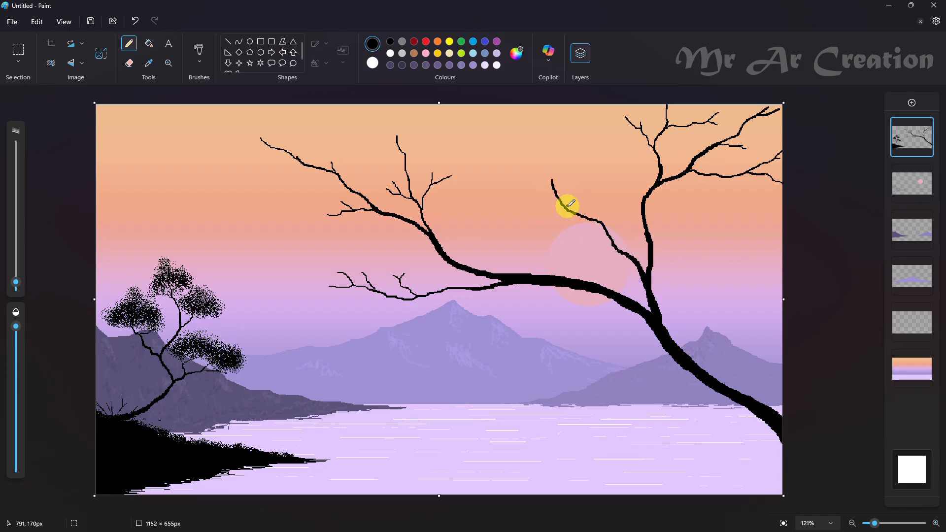
- Try side branches above and across the sun on the new slanting branch, undoing them
{"action": "left_click_drag", "start_coordinate": [605, 209], "coordinate": [536, 237]}
{"action": "left_click", "coordinate": [16, 284]}
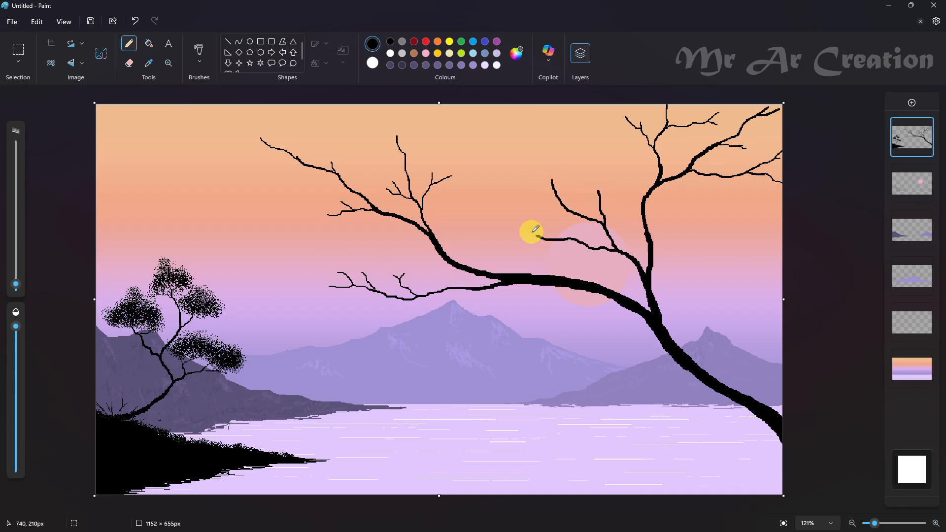
{"action": "key", "text": "ctrl+z"}
{"action": "key", "text": "ctrl+z"}
{"action": "key", "text": "ctrl+y"}
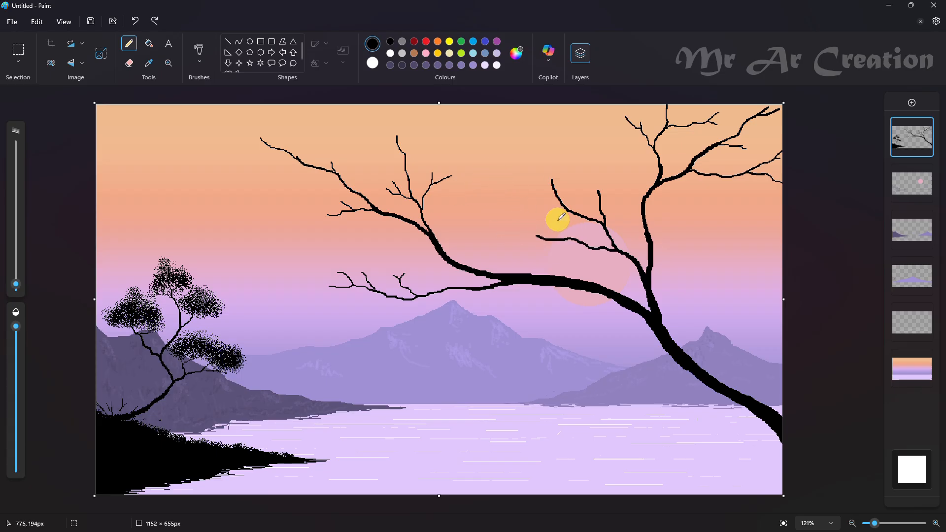
{"action": "key", "text": "ctrl+z"}
{"action": "mouse_move", "coordinate": [630, 259]}
{"action": "left_mouse_down"}
{"action": "mouse_move", "coordinate": [617, 246]}
{"action": "mouse_move", "coordinate": [538, 225]}
{"action": "left_mouse_up"}
{"action": "key", "text": "ctrl+z"}
{"action": "key", "text": "ctrl+z"}
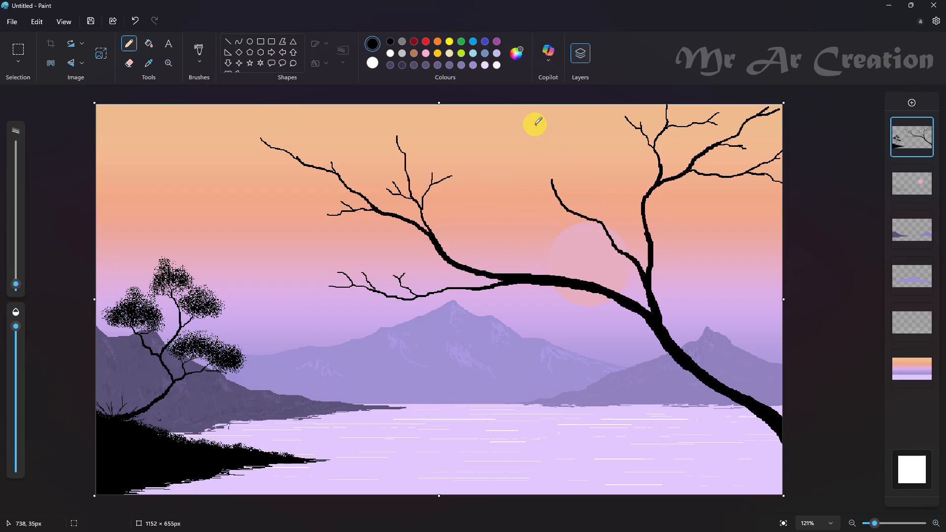
{"action": "key", "text": "ctrl+z"}
- Thin the pencil and add fine forked twigs along the slanting branch, above and across the sun
{"action": "left_click", "coordinate": [16, 286]}
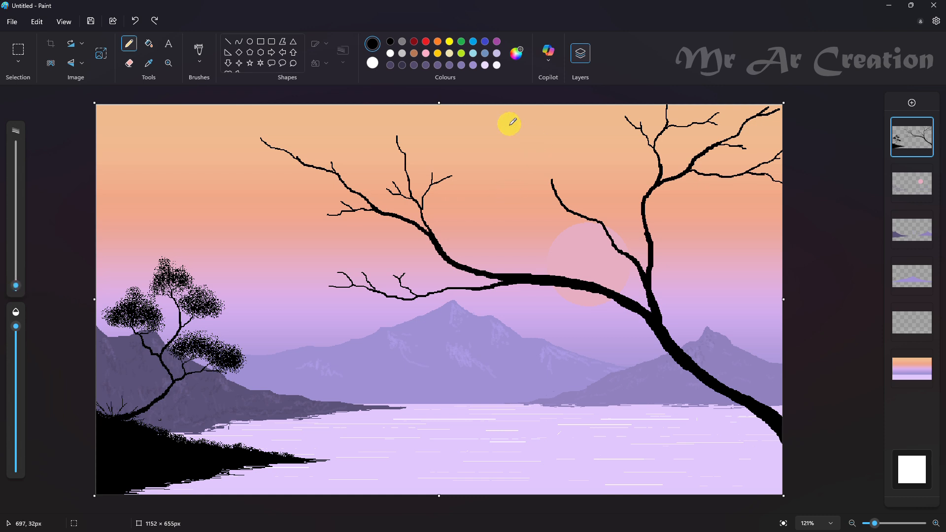
{"action": "mouse_move", "coordinate": [513, 153]}
{"action": "left_mouse_down"}
{"action": "mouse_move", "coordinate": [525, 174]}
{"action": "mouse_move", "coordinate": [505, 187]}
{"action": "mouse_move", "coordinate": [572, 145]}
{"action": "left_mouse_up"}
{"action": "key", "text": "ctrl+z"}
{"action": "key", "text": "ctrl+z"}
{"action": "key", "text": "ctrl+y"}
{"action": "key", "text": "ctrl+y"}
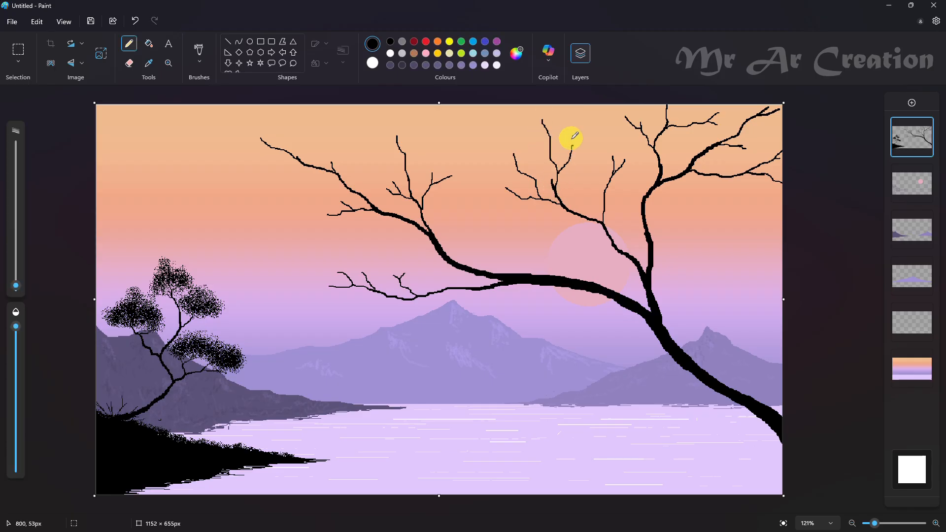
{"action": "mouse_move", "coordinate": [621, 253]}
{"action": "left_mouse_down"}
{"action": "mouse_move", "coordinate": [556, 237]}
{"action": "mouse_move", "coordinate": [583, 262]}
{"action": "left_mouse_up"}
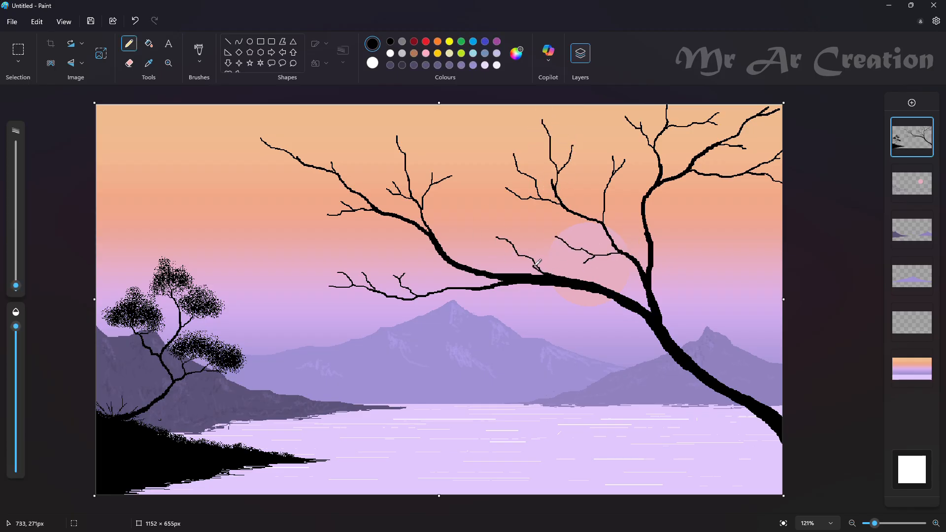
- Replace the small twig on the main limb left of the sun with a longer thin branch carrying fine forked twigs
{"action": "key", "text": "ctrl+z"}
{"action": "key", "text": "ctrl+z"}
{"action": "left_click_drag", "start_coordinate": [16, 285], "coordinate": [15, 282]}
{"action": "left_click_drag", "start_coordinate": [562, 271], "coordinate": [514, 241]}
{"action": "mouse_move", "coordinate": [490, 188]}
{"action": "left_mouse_down"}
{"action": "mouse_move", "coordinate": [516, 241]}
{"action": "mouse_move", "coordinate": [544, 270]}
{"action": "left_mouse_up"}
{"action": "left_click_drag", "start_coordinate": [547, 239], "coordinate": [545, 256]}
{"action": "left_click_drag", "start_coordinate": [477, 205], "coordinate": [490, 215]}
{"action": "mouse_move", "coordinate": [16, 286]}
{"action": "left_mouse_down"}
{"action": "mouse_move", "coordinate": [7, 298]}
{"action": "mouse_move", "coordinate": [15, 275]}
{"action": "left_mouse_up"}
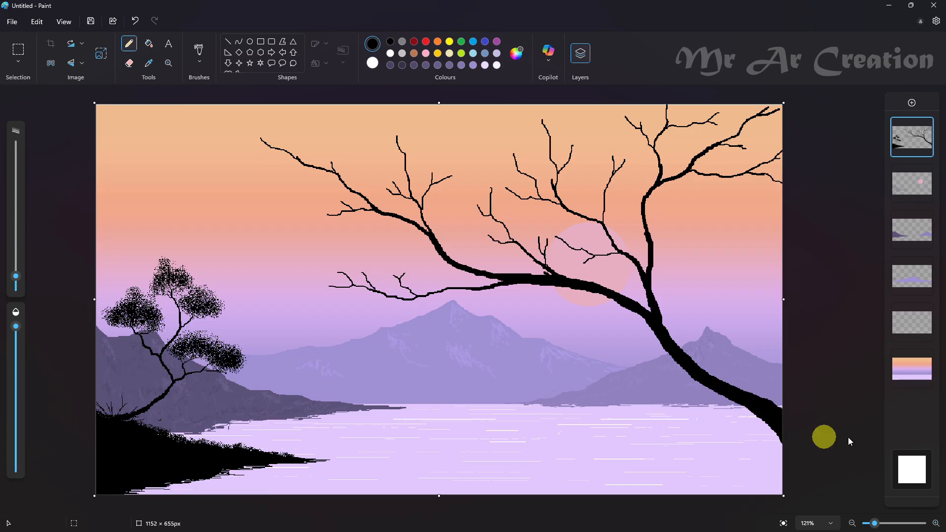
- Sample the sun's pink, lighten it, and fill the sun on its own layer with the paler pink
{"action": "left_click", "coordinate": [148, 63]}
{"action": "left_click", "coordinate": [566, 253]}
{"action": "left_click", "coordinate": [516, 54]}
{"action": "left_click_drag", "start_coordinate": [493, 159], "coordinate": [494, 151]}
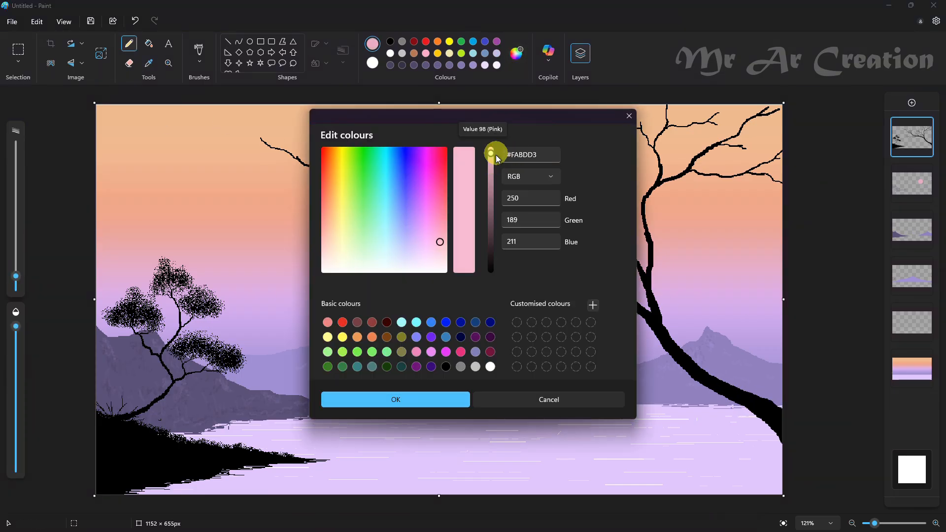
{"action": "left_click_drag", "start_coordinate": [439, 243], "coordinate": [438, 253]}
{"action": "left_click", "coordinate": [396, 399]}
{"action": "left_click", "coordinate": [149, 43]}
{"action": "left_click", "coordinate": [911, 183]}
{"action": "left_click", "coordinate": [586, 261]}
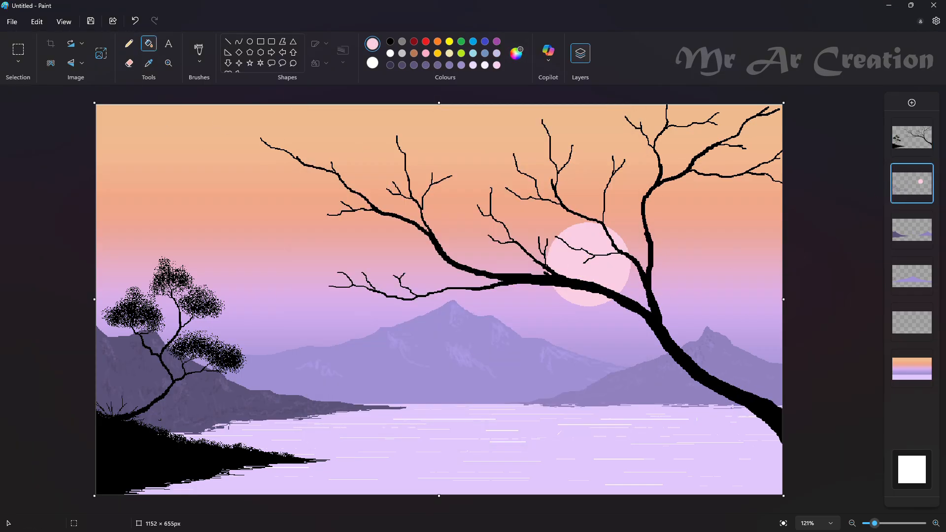
- Dot small white stars across the sky with a fine white pencil
{"action": "left_click", "coordinate": [390, 53]}
{"action": "left_click", "coordinate": [129, 44]}
{"action": "left_click", "coordinate": [151, 154]}
{"action": "left_click_drag", "start_coordinate": [16, 277], "coordinate": [17, 287]}
{"action": "left_click", "coordinate": [221, 230]}
{"action": "left_click", "coordinate": [484, 120]}
{"action": "left_click", "coordinate": [294, 297]}
{"action": "left_click", "coordinate": [603, 347]}
{"action": "left_click", "coordinate": [754, 233]}
- Spray faint white specks over the sky on the empty layer directly above the gradient, using a spray brush
{"action": "left_click", "coordinate": [911, 322]}
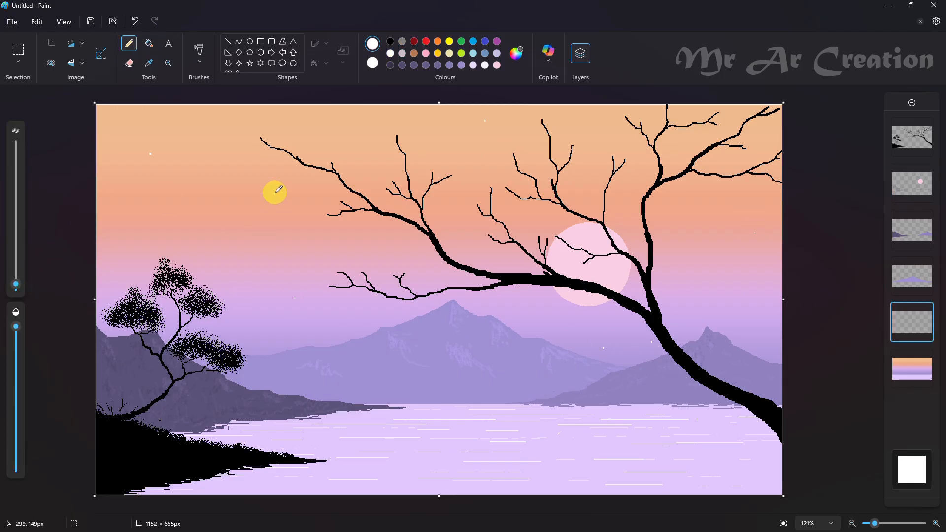
{"action": "left_click", "coordinate": [199, 61]}
{"action": "left_click", "coordinate": [217, 146]}
{"action": "left_click_drag", "start_coordinate": [106, 117], "coordinate": [316, 226]}
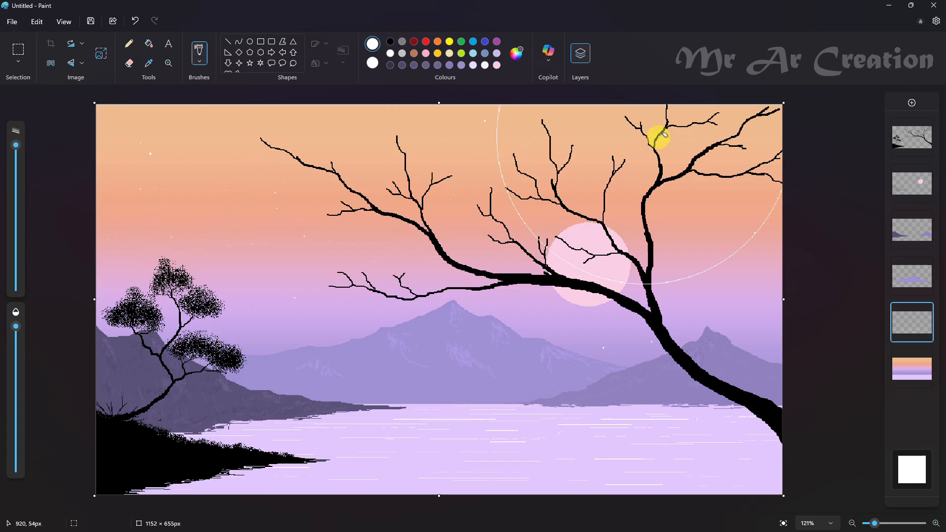
- Shrink the brush to a small tip and dot brighter white stars across the sky between the branches and mountains
{"action": "left_click_drag", "start_coordinate": [17, 264], "coordinate": [16, 287]}
{"action": "left_click", "coordinate": [186, 134]}
{"action": "left_click", "coordinate": [479, 156]}
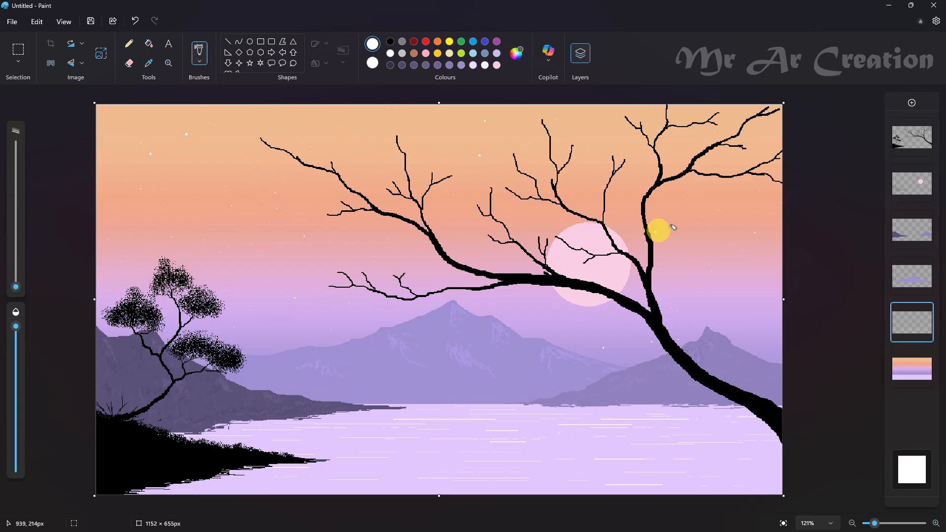
{"action": "left_click", "coordinate": [310, 278]}
{"action": "left_click", "coordinate": [179, 248]}
{"action": "left_click", "coordinate": [518, 324]}
{"action": "left_click", "coordinate": [611, 333]}
{"action": "left_click", "coordinate": [731, 245]}
{"action": "left_click", "coordinate": [635, 226]}
{"action": "left_click", "coordinate": [447, 212]}
{"action": "left_click", "coordinate": [351, 134]}
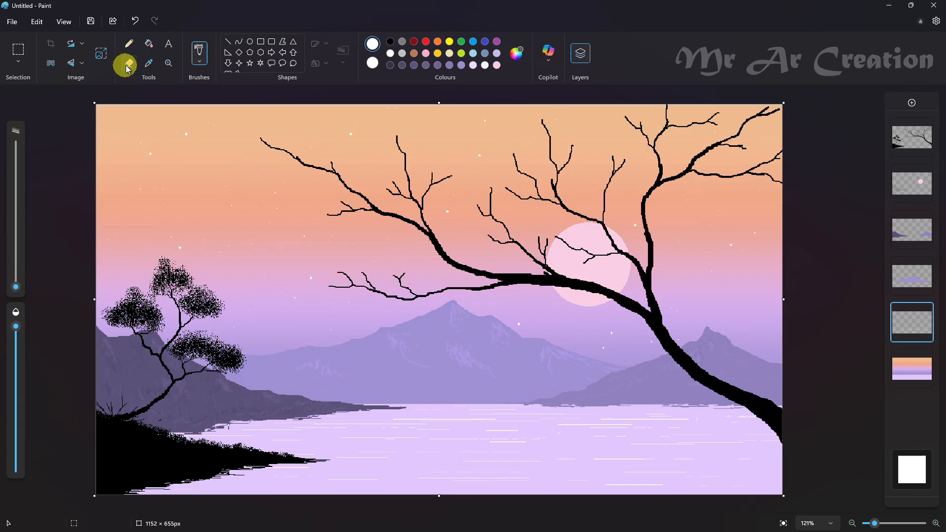
- Add a layer above the stars and brush a soft pink cloud in the sky above the leafy tree
{"action": "left_click", "coordinate": [127, 68]}
{"action": "mouse_move", "coordinate": [906, 318]}
{"action": "left_mouse_down"}
{"action": "mouse_move", "coordinate": [896, 312]}
{"action": "mouse_move", "coordinate": [895, 148]}
{"action": "mouse_move", "coordinate": [922, 320]}
{"action": "left_mouse_up"}
{"action": "left_click", "coordinate": [126, 247]}
{"action": "left_click", "coordinate": [199, 53]}
{"action": "left_click", "coordinate": [136, 248]}
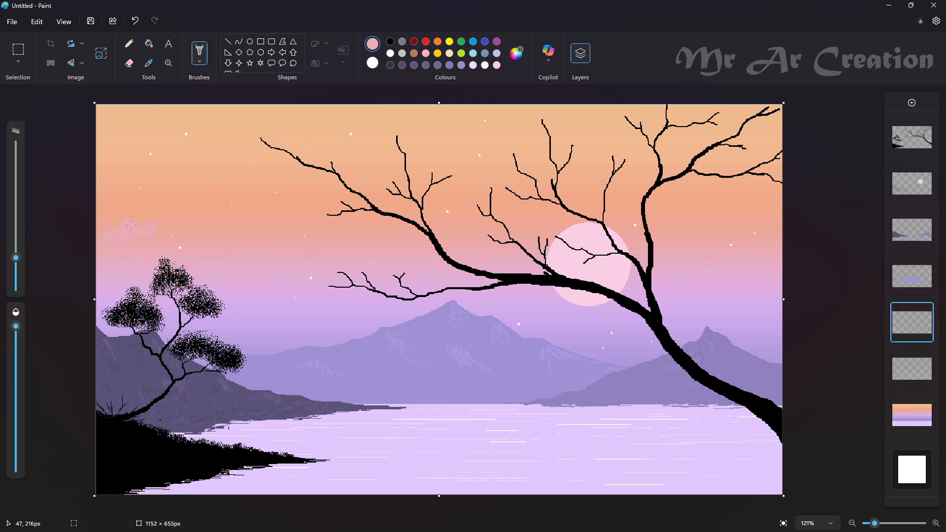
{"action": "left_click_drag", "start_coordinate": [165, 220], "coordinate": [143, 231]}
- Try highlights on the pink cloud above the leafy tree with a brighter pink, undoing the strokes
{"action": "left_click", "coordinate": [515, 58]}
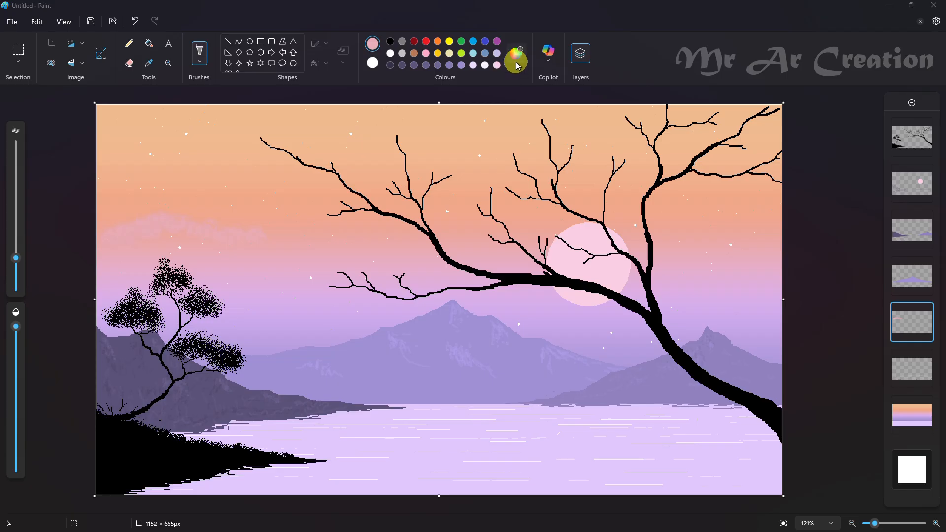
{"action": "left_click_drag", "start_coordinate": [490, 198], "coordinate": [489, 152]}
{"action": "left_click", "coordinate": [396, 399]}
{"action": "left_click_drag", "start_coordinate": [153, 220], "coordinate": [121, 229]}
{"action": "key", "text": "ctrl+z"}
{"action": "key", "text": "ctrl+z"}
{"action": "key", "text": "ctrl+z"}
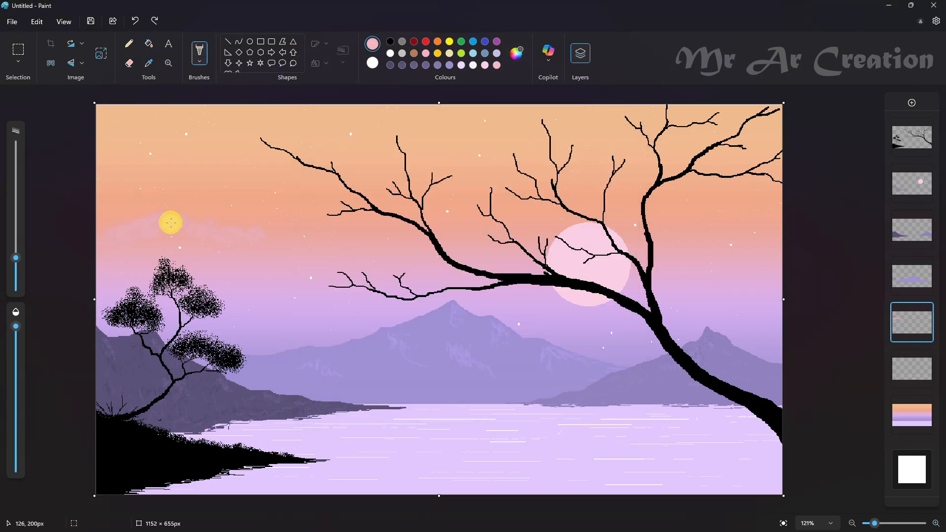
- Undo the remaining pink cloud strokes above the leafy tree
{"action": "scroll", "coordinate": [105, 177], "scroll_direction": "up", "scroll_amount": 2}
{"action": "key", "text": "ctrl+z"}
{"action": "key", "text": "ctrl+z"}
{"action": "key", "text": "ctrl+z"}
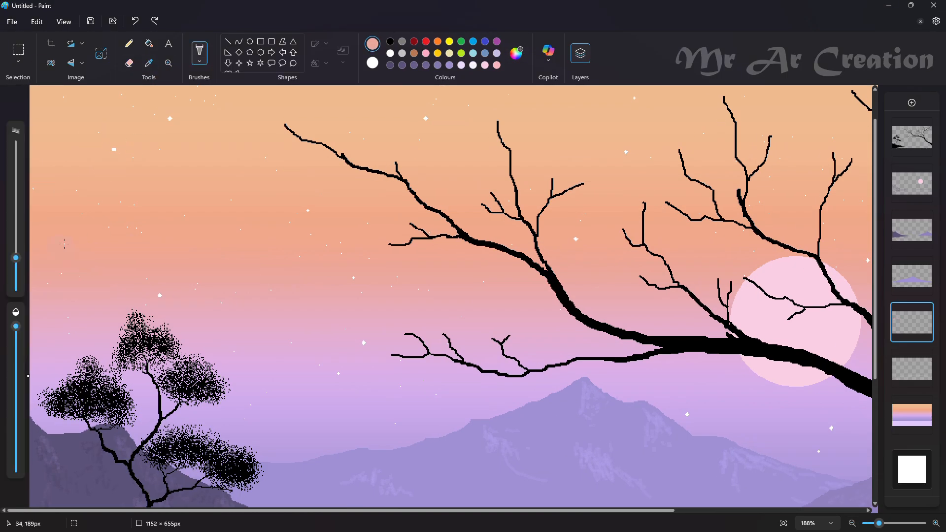
{"action": "key", "text": "ctrl+z"}
{"action": "key", "text": "ctrl+z"}
- Sample the salmon tone of the sky and brush a soft wide cloud above the leafy tree
{"action": "left_click", "coordinate": [149, 63]}
{"action": "left_click", "coordinate": [69, 283]}
{"action": "left_click_drag", "start_coordinate": [41, 273], "coordinate": [202, 278]}
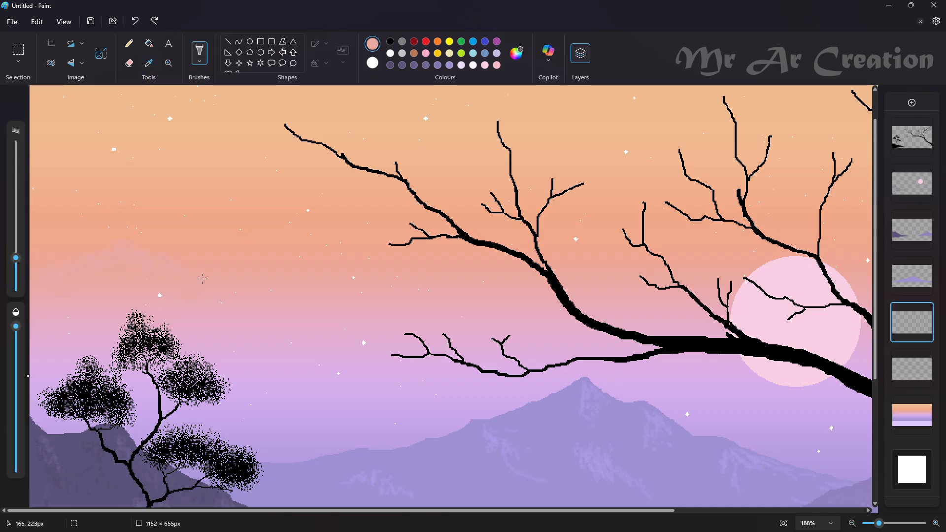
- Brighten the salmon brush colour and brush highlights onto the cloud above the leafy tree
{"action": "scroll", "coordinate": [257, 261], "scroll_direction": "down", "scroll_amount": 2}
{"action": "left_click", "coordinate": [515, 53]}
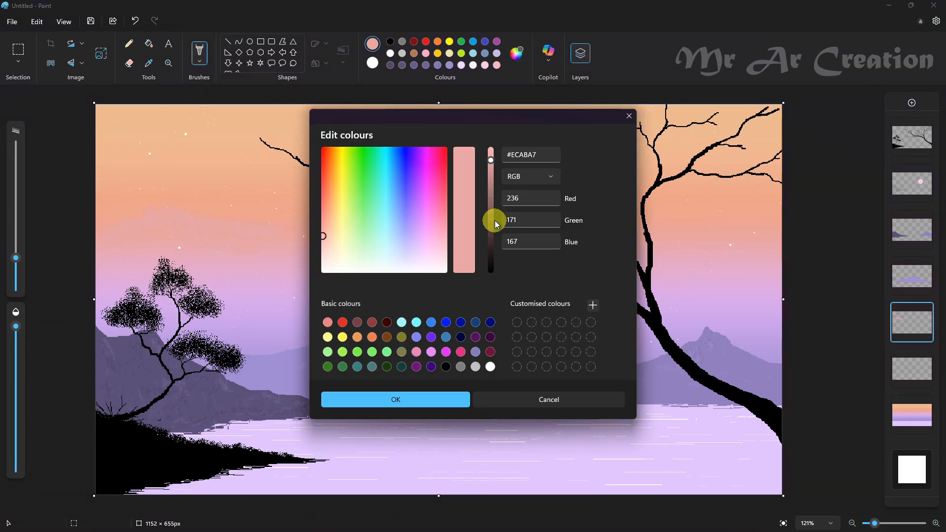
{"action": "left_click_drag", "start_coordinate": [492, 215], "coordinate": [490, 152]}
{"action": "left_click", "coordinate": [394, 395]}
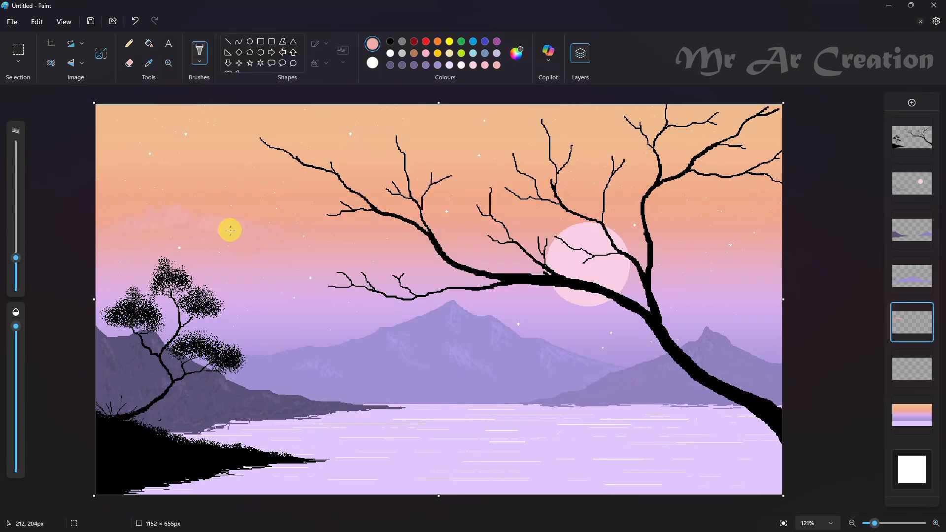
- Sample the pink tone of the lower sky and brush a soft cloud behind the lower left branch's twigs
{"action": "left_click", "coordinate": [148, 63]}
{"action": "left_click", "coordinate": [379, 290]}
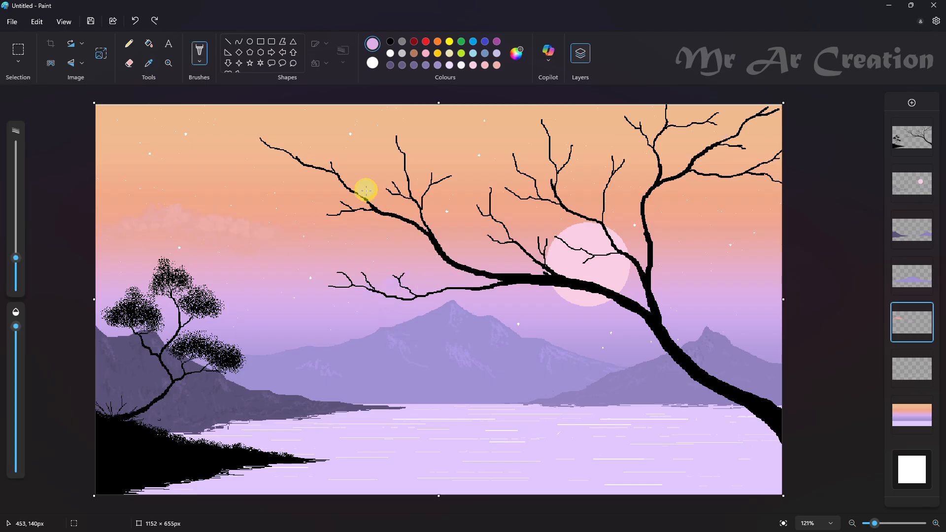
{"action": "key", "text": "ctrl+z"}
{"action": "left_click", "coordinate": [148, 63]}
{"action": "left_click", "coordinate": [340, 259]}
{"action": "left_click_drag", "start_coordinate": [356, 275], "coordinate": [372, 272]}
- Brighten the pink brush colour and brush highlights onto the cloud above the central mountain
{"action": "left_click", "coordinate": [516, 53]}
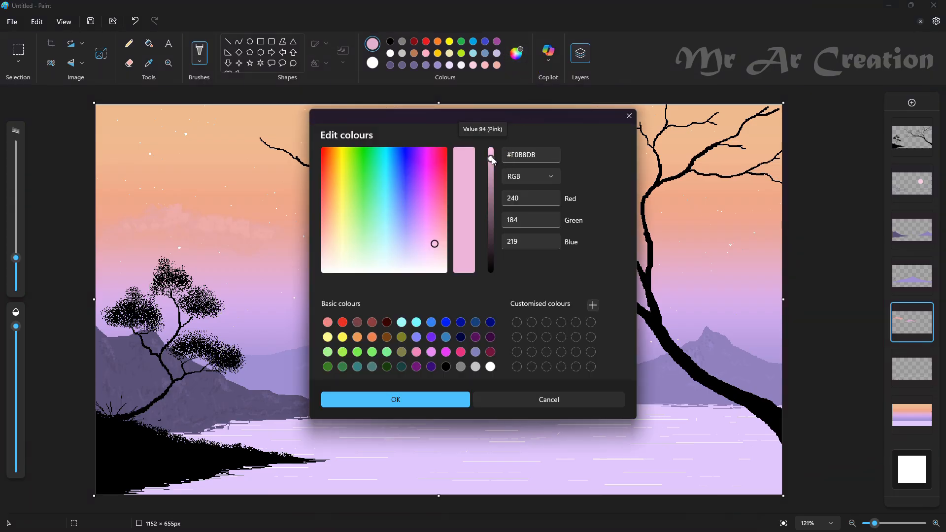
{"action": "left_click", "coordinate": [394, 398]}
{"action": "left_click_drag", "start_coordinate": [428, 258], "coordinate": [433, 256]}
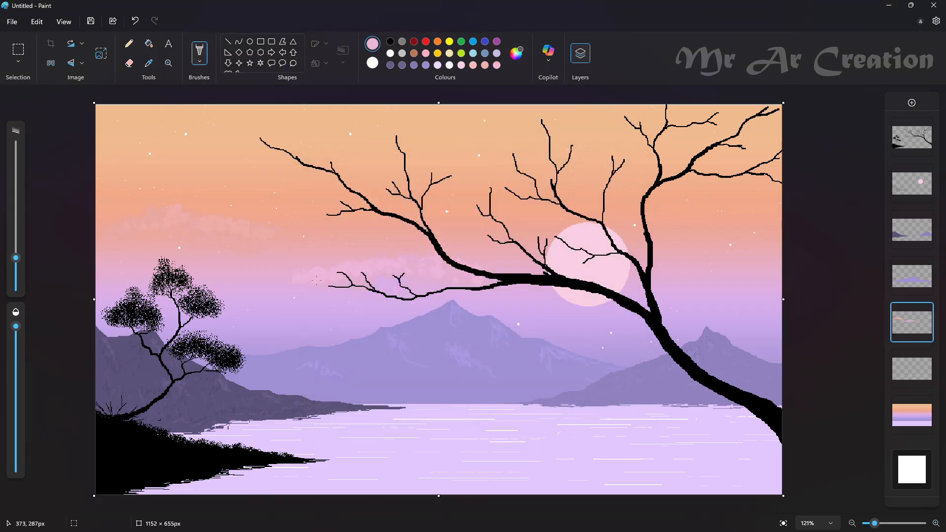
- Sample the orange sky near the right limb, brighten it, and brush a soft cloud behind the upper right branches
{"action": "left_click", "coordinate": [149, 63]}
{"action": "left_click", "coordinate": [618, 206]}
{"action": "left_click", "coordinate": [515, 53]}
{"action": "left_click", "coordinate": [397, 397]}
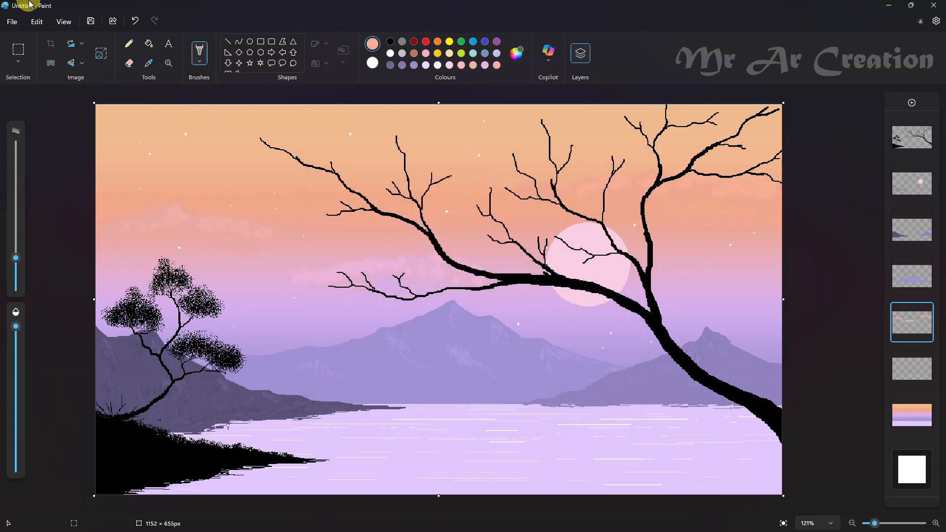
- Select the water ripples layer and break up some of the white ripple lines on the lake with the Eraser
{"action": "left_click", "coordinate": [129, 63]}
{"action": "left_click", "coordinate": [912, 183]}
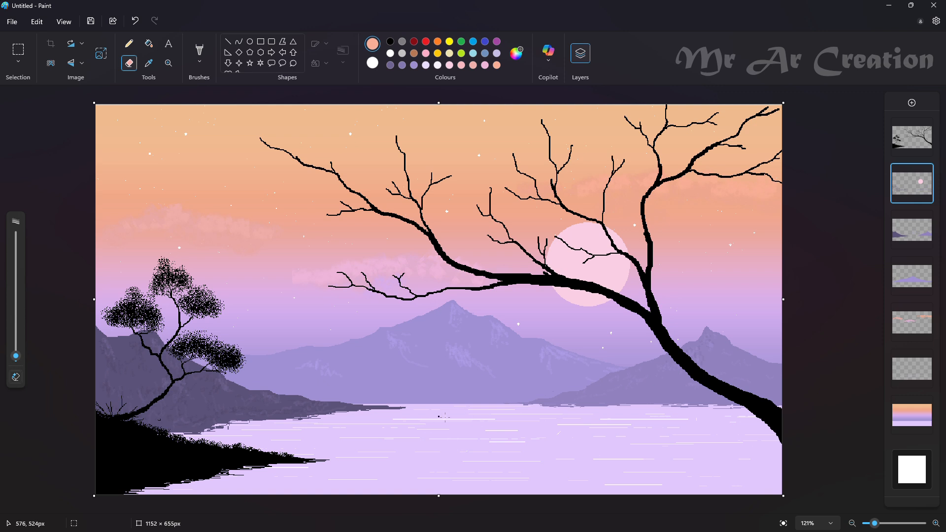
{"action": "left_click", "coordinate": [904, 371]}
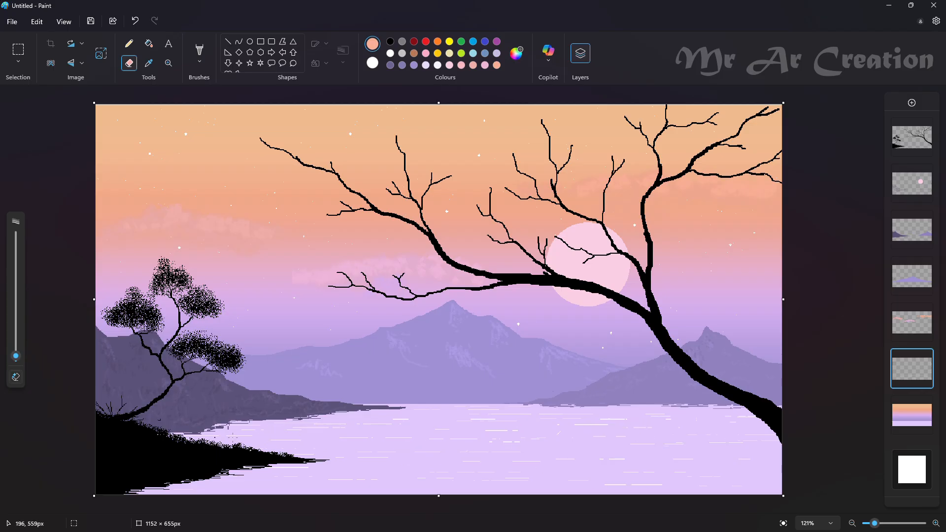
{"action": "mouse_move", "coordinate": [291, 454]}
{"action": "left_mouse_down"}
{"action": "mouse_move", "coordinate": [346, 484]}
{"action": "mouse_move", "coordinate": [294, 466]}
{"action": "left_mouse_up"}
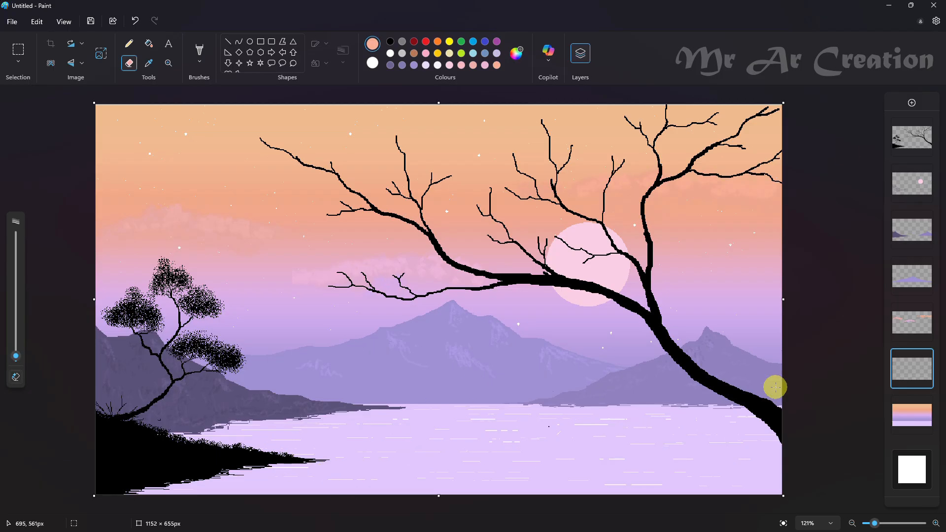
- Add a layer above the ripples layer and draw short white glints on the water below the horizon with the Pencil
{"action": "left_click", "coordinate": [390, 54]}
{"action": "left_click", "coordinate": [129, 44]}
{"action": "left_click_drag", "start_coordinate": [484, 415], "coordinate": [537, 413]}
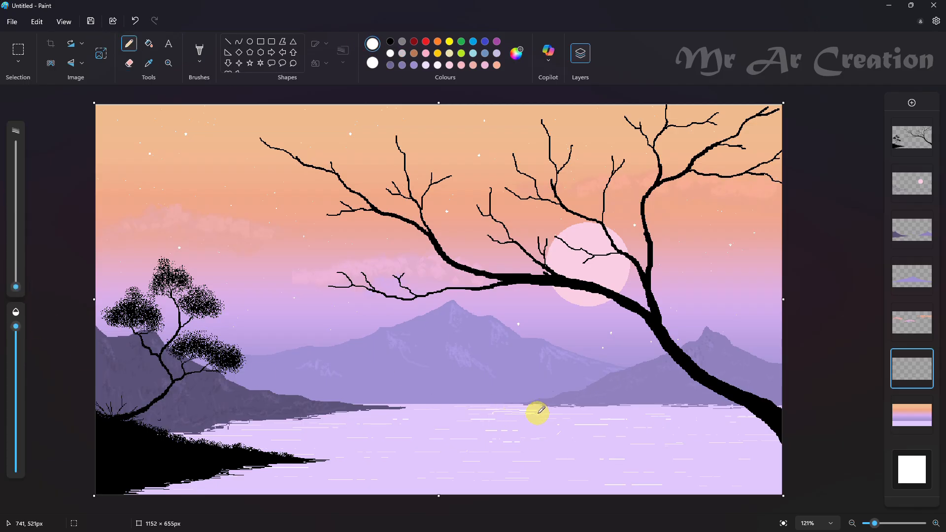
{"action": "key", "text": "ctrl+z"}
{"action": "key", "text": "ctrl+z"}
{"action": "left_click", "coordinate": [912, 102]}
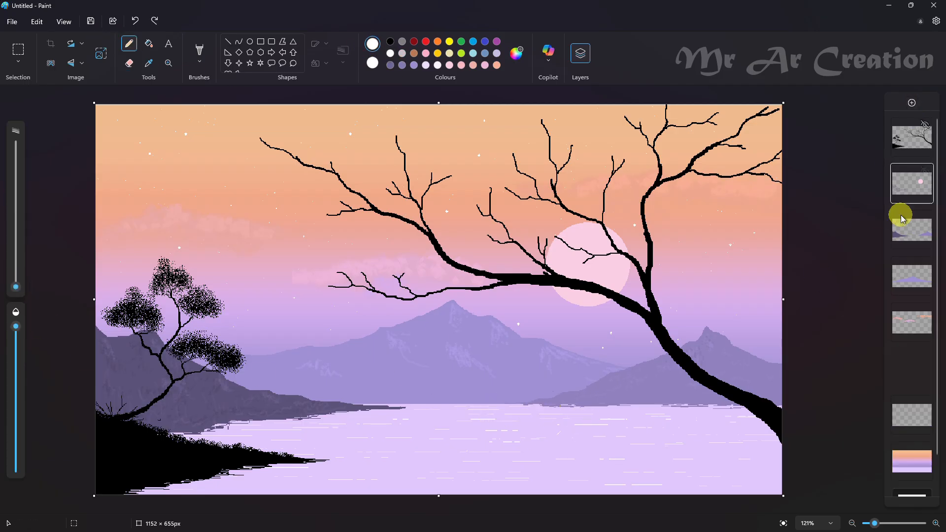
{"action": "left_click_drag", "start_coordinate": [537, 411], "coordinate": [593, 411]}
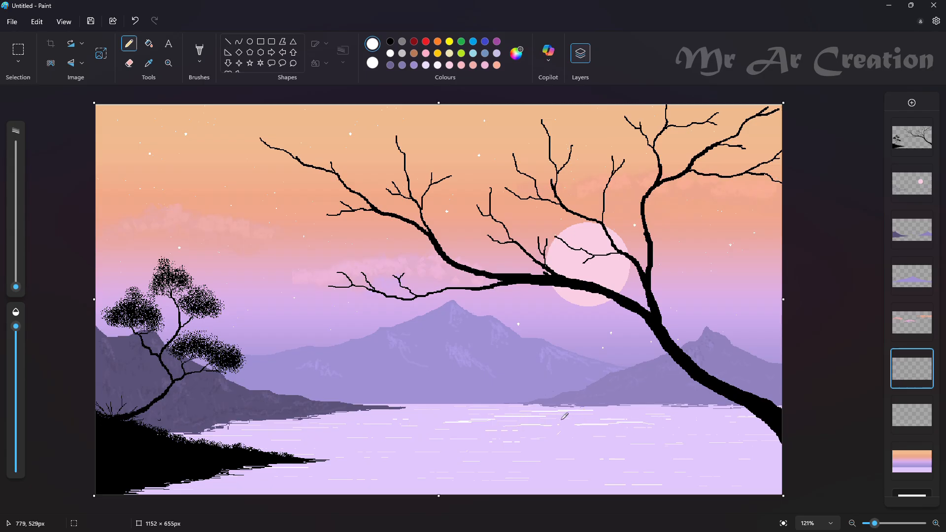
{"action": "left_click", "coordinate": [129, 62]}
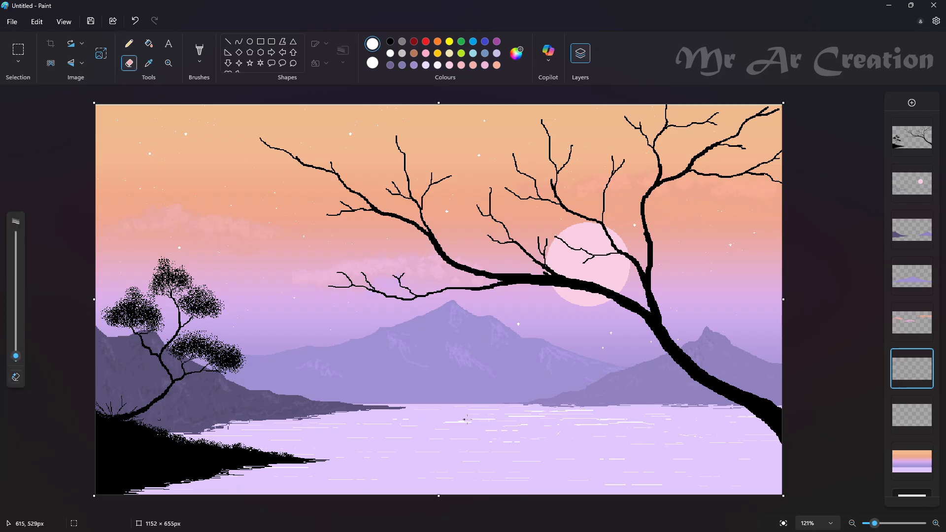
- Sample the central mountain's purple and darken the pencil colour to #7E72A6
{"action": "left_click", "coordinate": [129, 43]}
{"action": "scroll", "coordinate": [449, 397], "scroll_direction": "up", "scroll_amount": 5}
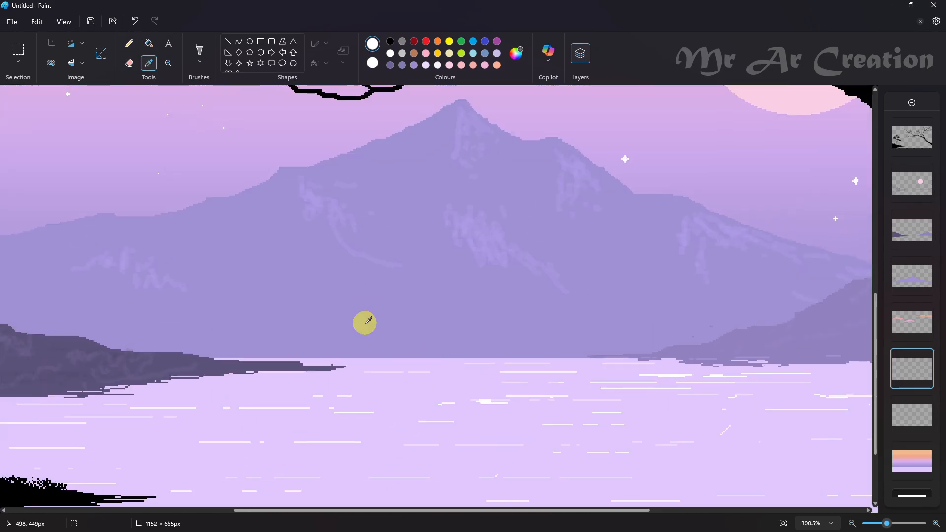
{"action": "left_click", "coordinate": [518, 63]}
{"action": "left_click", "coordinate": [418, 340]}
{"action": "left_click", "coordinate": [409, 396]}
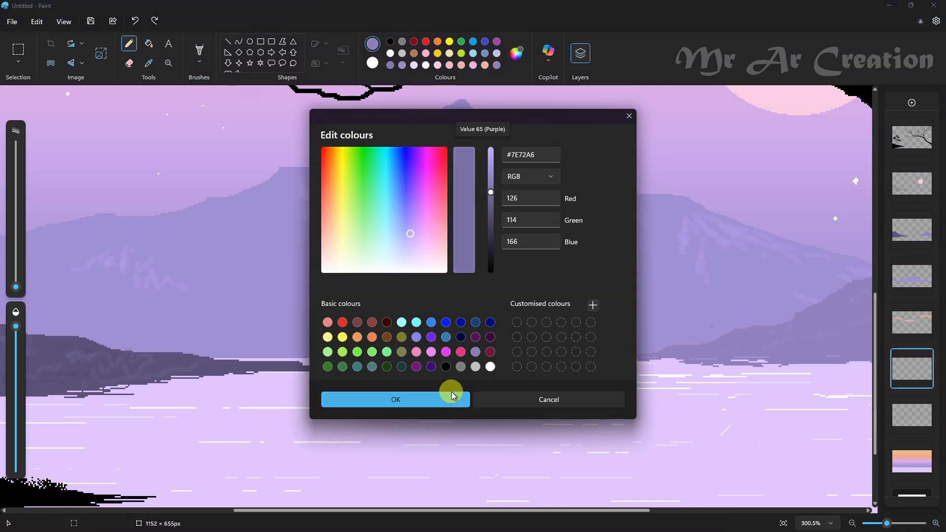
{"action": "left_click", "coordinate": [450, 395]}
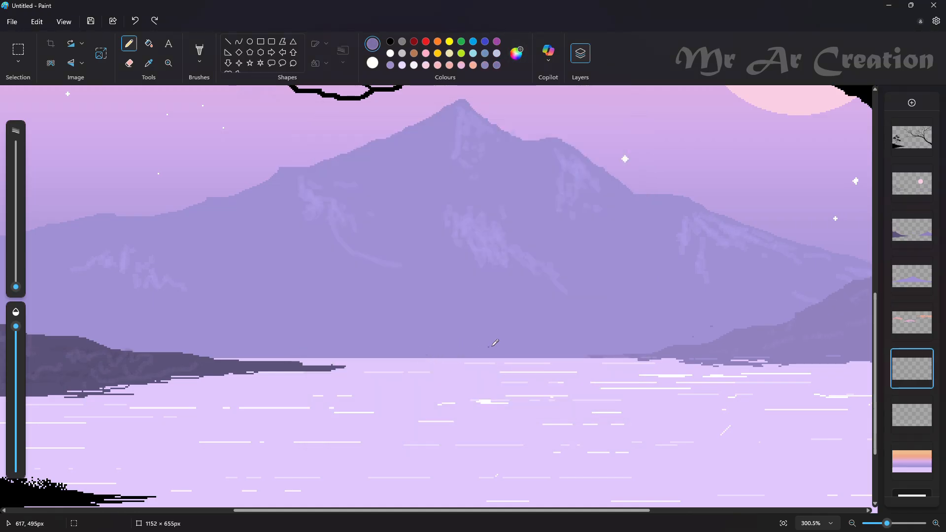
- Add a layer on top of the stack, resample the central mountain's purple and darken it slightly
{"action": "left_click", "coordinate": [911, 103]}
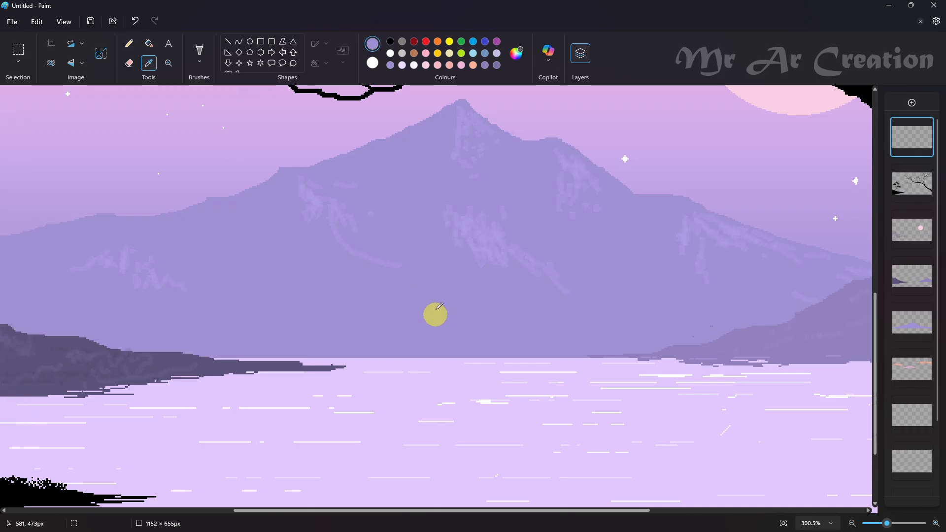
{"action": "left_click", "coordinate": [516, 54]}
{"action": "left_click_drag", "start_coordinate": [492, 178], "coordinate": [492, 186]}
{"action": "left_click", "coordinate": [454, 393]}
- Outline a small boat hull at the foot of the central mountain with the Pencil and fill it with the same purple
{"action": "left_click_drag", "start_coordinate": [428, 342], "coordinate": [485, 337]}
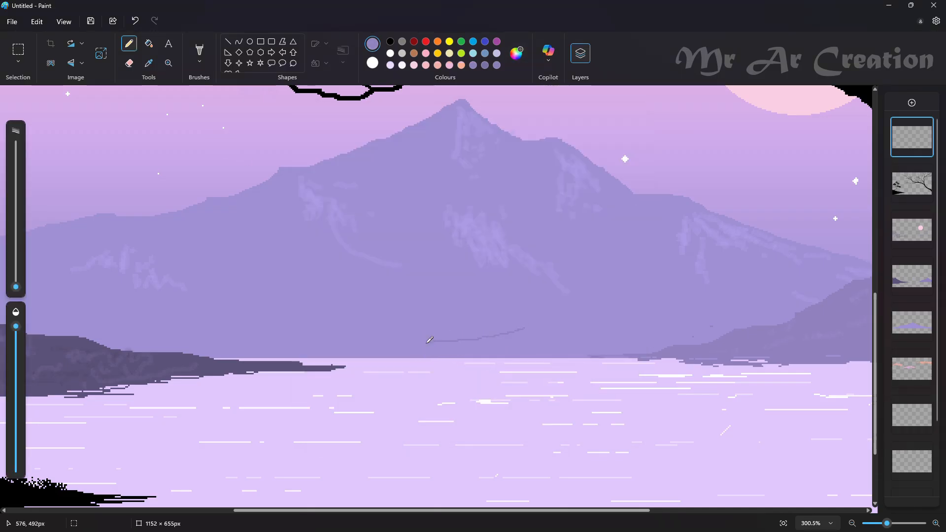
{"action": "key", "text": "ctrl+z"}
{"action": "left_click_drag", "start_coordinate": [382, 341], "coordinate": [437, 339]}
{"action": "left_click_drag", "start_coordinate": [526, 330], "coordinate": [512, 347]}
{"action": "left_click", "coordinate": [149, 43]}
{"action": "left_click", "coordinate": [434, 347]}
- Select the boat and move it down so its hull sits across the waterline
{"action": "left_click", "coordinate": [18, 51]}
{"action": "left_click_drag", "start_coordinate": [355, 308], "coordinate": [538, 368]}
{"action": "left_click_drag", "start_coordinate": [473, 337], "coordinate": [472, 348]}
{"action": "left_click", "coordinate": [592, 322]}
- Pencil in ripples beneath the hull, a standing boatman, and a long diagonal oar dipping into the water
{"action": "left_click", "coordinate": [129, 44]}
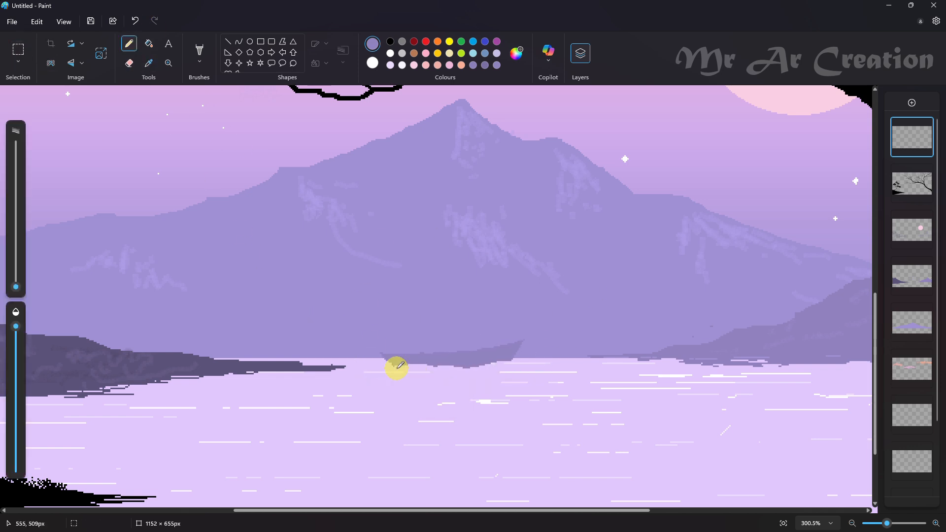
{"action": "scroll", "coordinate": [476, 344], "scroll_direction": "up", "scroll_amount": 2}
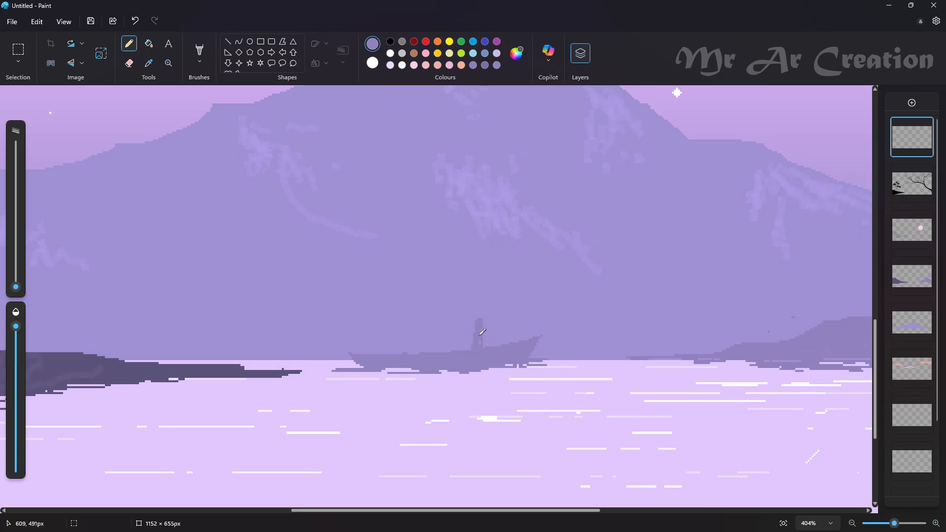
{"action": "left_click_drag", "start_coordinate": [492, 316], "coordinate": [423, 384]}
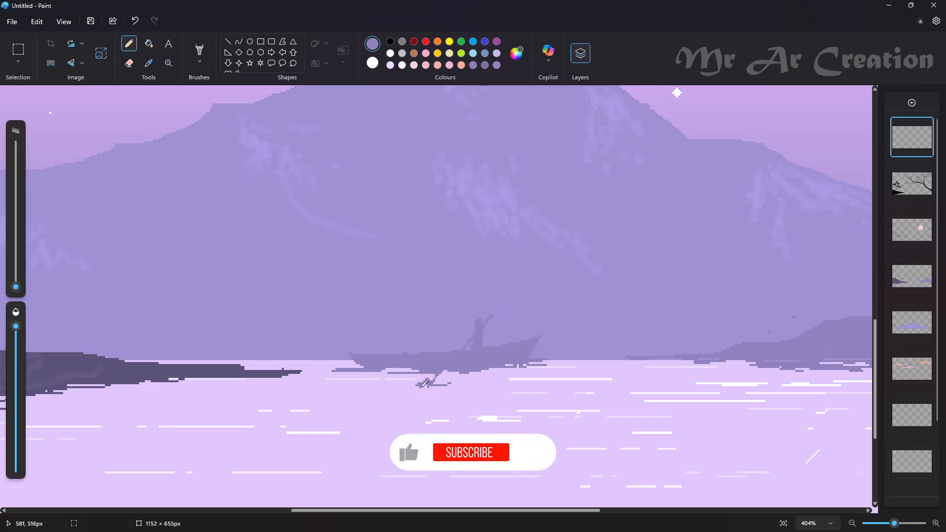
{"action": "scroll", "coordinate": [574, 401], "scroll_direction": "down", "scroll_amount": 4}
{"action": "scroll", "coordinate": [470, 422], "scroll_direction": "up", "scroll_amount": 4}
{"action": "left_click_drag", "start_coordinate": [491, 394], "coordinate": [482, 400]}
{"action": "scroll", "coordinate": [586, 353], "scroll_direction": "down", "scroll_amount": 4}
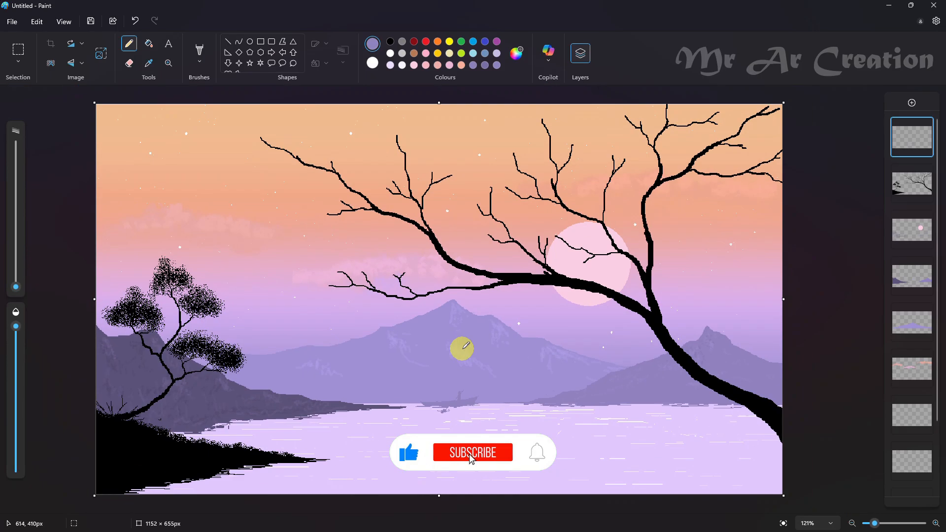
- Sample the pale lavender of the water beside the boat and darken it slightly as the pencil colour
{"action": "scroll", "coordinate": [461, 348], "scroll_direction": "up", "scroll_amount": 5}
{"action": "scroll", "coordinate": [443, 390], "scroll_direction": "down", "scroll_amount": 2}
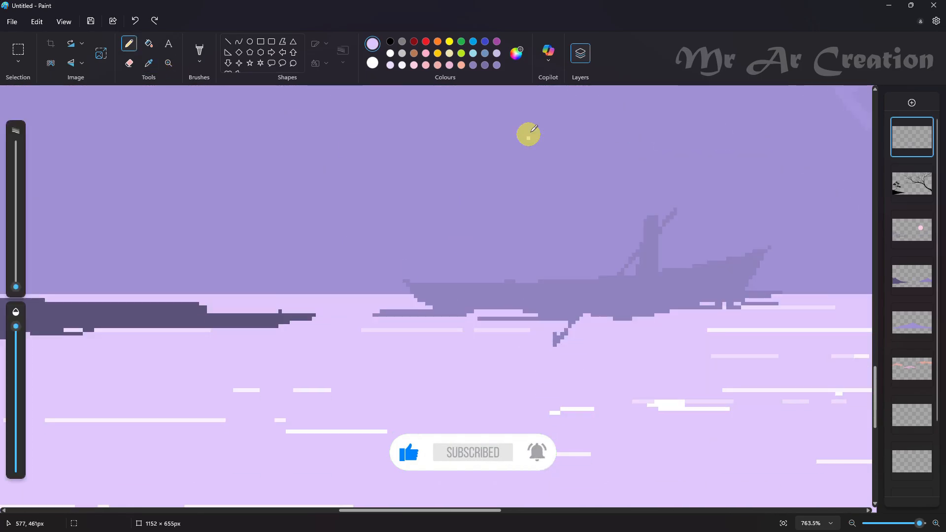
{"action": "left_click", "coordinate": [516, 56]}
{"action": "left_click", "coordinate": [489, 156]}
{"action": "left_click", "coordinate": [447, 403]}
{"action": "left_click", "coordinate": [516, 53]}
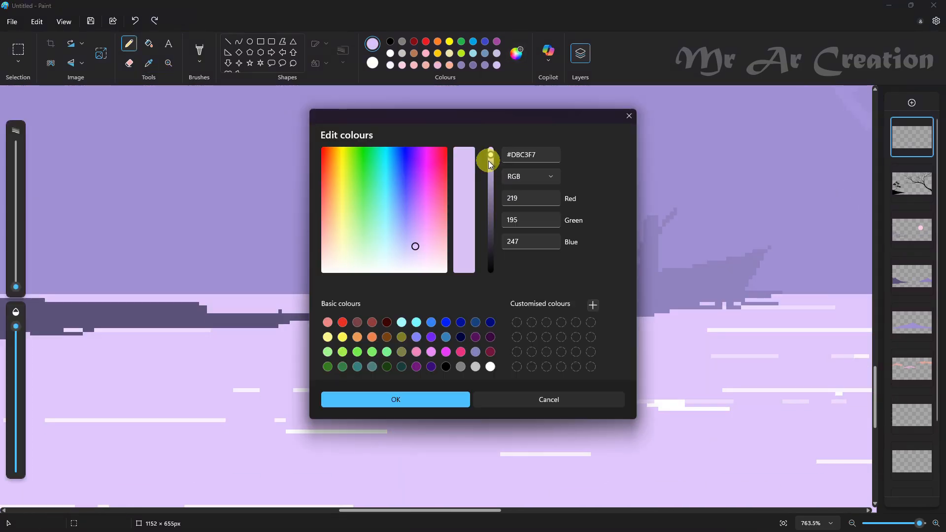
{"action": "left_click", "coordinate": [489, 165]}
{"action": "left_click", "coordinate": [444, 400]}
- Draw soft lavender ripple lines on the water around the tip of the oar
{"action": "left_click_drag", "start_coordinate": [494, 342], "coordinate": [511, 339]}
{"action": "left_click_drag", "start_coordinate": [584, 344], "coordinate": [540, 345]}
{"action": "left_click_drag", "start_coordinate": [596, 347], "coordinate": [613, 348]}
- Select the boat with its ripples, scale it down, and reposition it on the waterline below the central mountain
{"action": "scroll", "coordinate": [581, 327], "scroll_direction": "down", "scroll_amount": 4}
{"action": "left_click", "coordinate": [22, 50]}
{"action": "mouse_move", "coordinate": [410, 378]}
{"action": "left_mouse_down"}
{"action": "mouse_move", "coordinate": [429, 406]}
{"action": "mouse_move", "coordinate": [458, 398]}
{"action": "mouse_move", "coordinate": [451, 416]}
{"action": "mouse_move", "coordinate": [553, 434]}
{"action": "left_mouse_up"}
{"action": "scroll", "coordinate": [451, 416], "scroll_direction": "up", "scroll_amount": 4}
{"action": "left_click_drag", "start_coordinate": [553, 433], "coordinate": [485, 401]}
{"action": "left_click_drag", "start_coordinate": [419, 362], "coordinate": [471, 384]}
{"action": "left_click", "coordinate": [477, 447]}
{"action": "scroll", "coordinate": [610, 369], "scroll_direction": "down", "scroll_amount": 4}
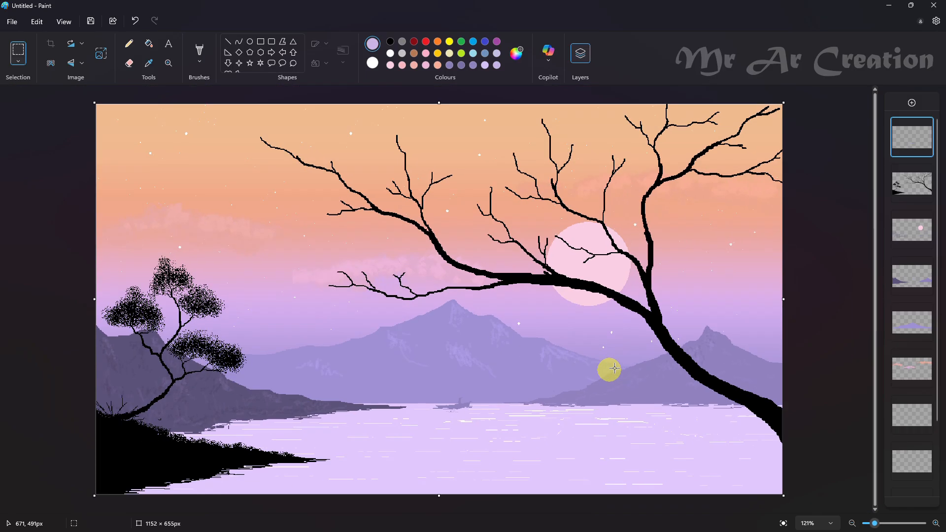
- Draw three small black flying birds with the Pencil in the sky beside the leafy tree
{"action": "left_click", "coordinate": [129, 43]}
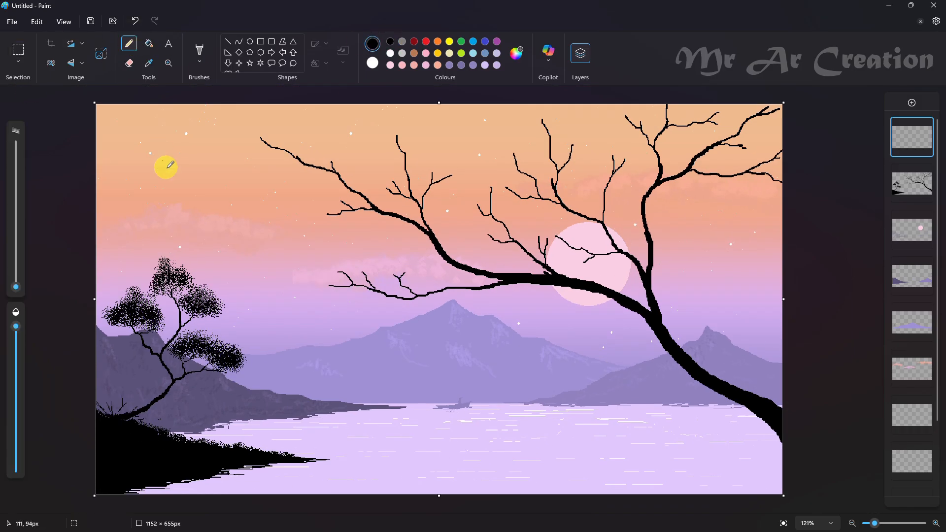
{"action": "left_click", "coordinate": [235, 248]}
{"action": "scroll", "coordinate": [237, 248], "scroll_direction": "up", "scroll_amount": 5}
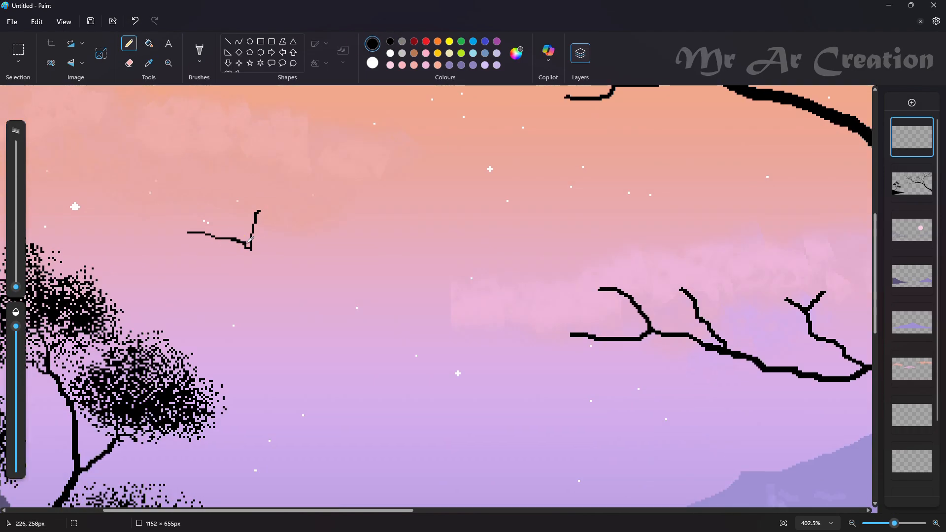
{"action": "scroll", "coordinate": [244, 253], "scroll_direction": "down", "scroll_amount": 2}
{"action": "mouse_move", "coordinate": [241, 259]}
{"action": "left_mouse_down"}
{"action": "mouse_move", "coordinate": [260, 262]}
{"action": "mouse_move", "coordinate": [264, 250]}
{"action": "left_mouse_up"}
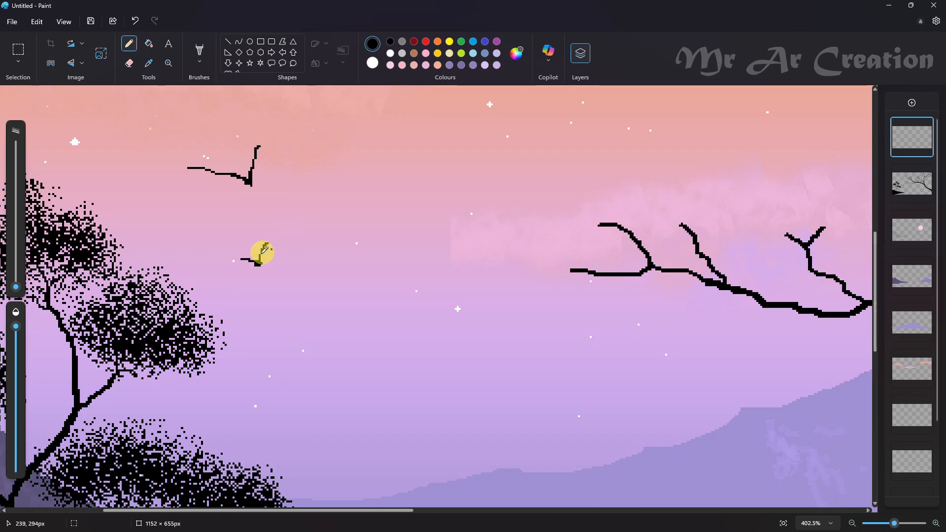
{"action": "left_click_drag", "start_coordinate": [312, 233], "coordinate": [319, 244]}
{"action": "key", "text": "ctrl+0"}
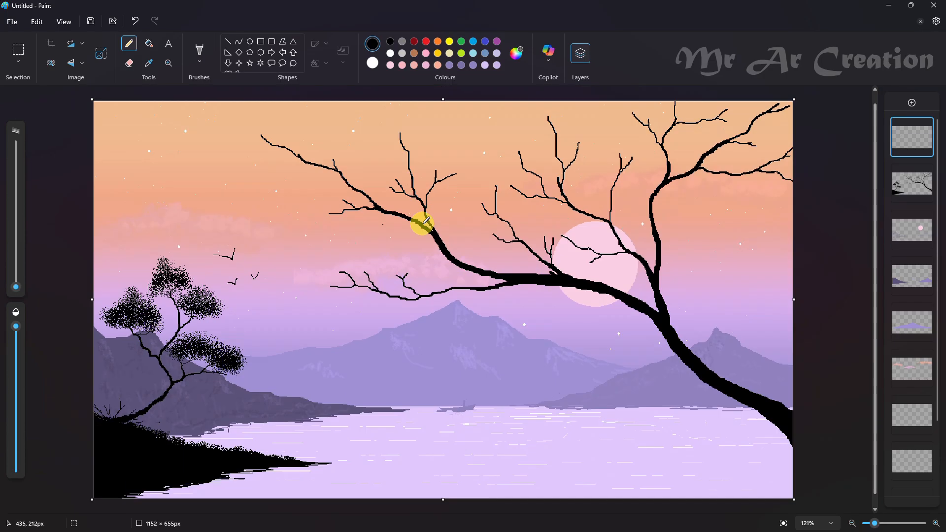